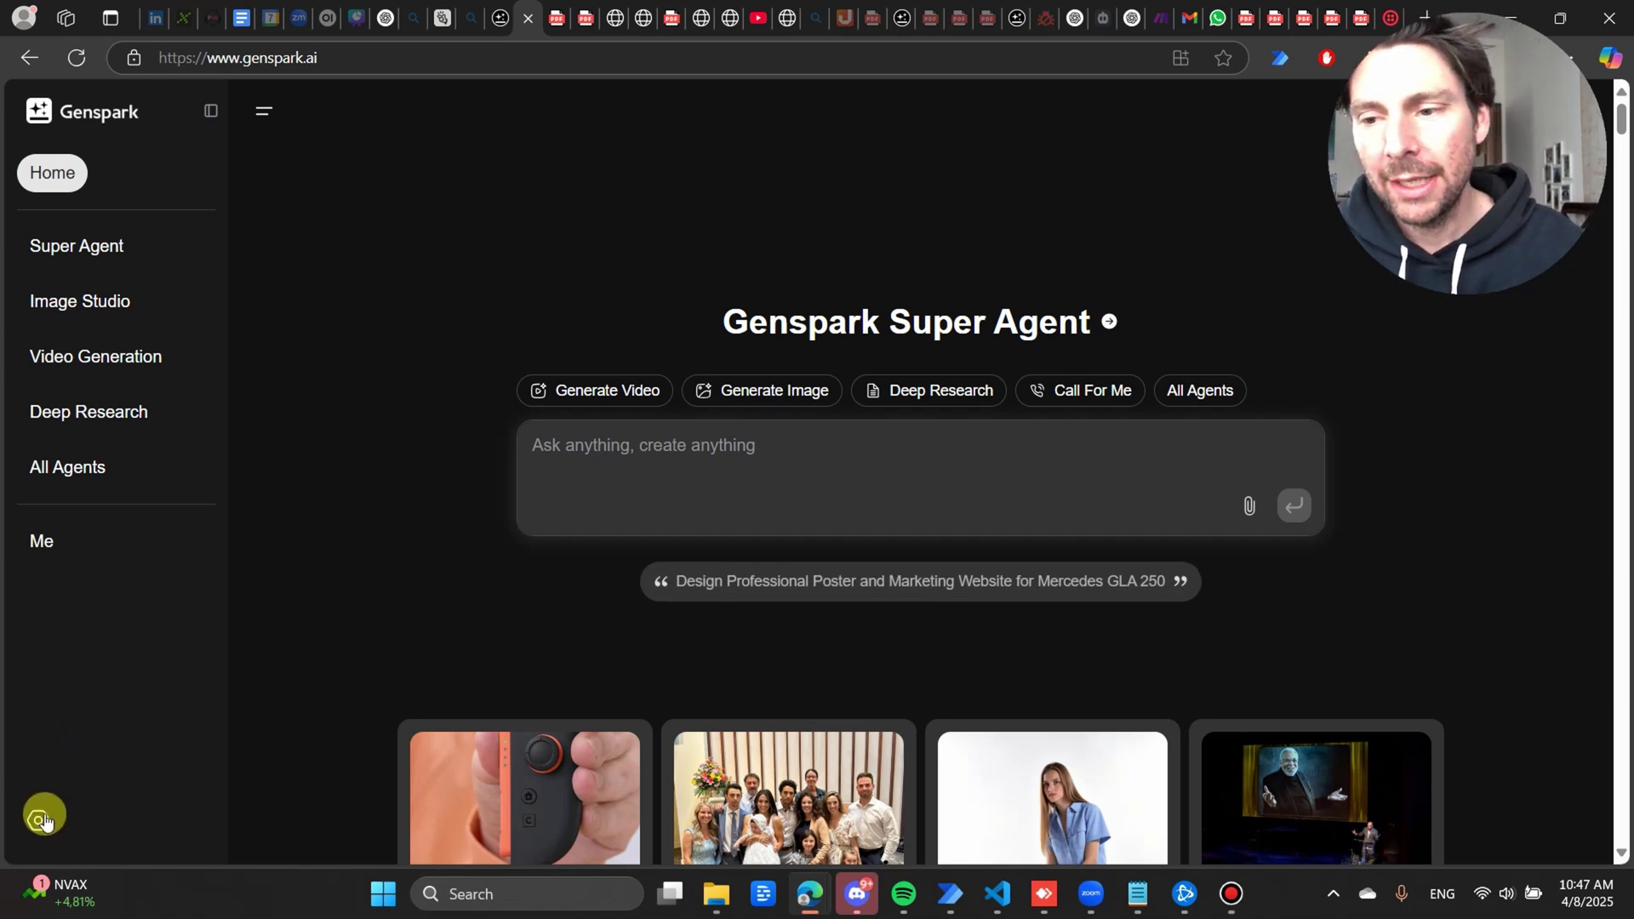
# Check the 9044 remaining credits and the Buy More Credits pricing, then return home.
pyautogui.click(38, 820)
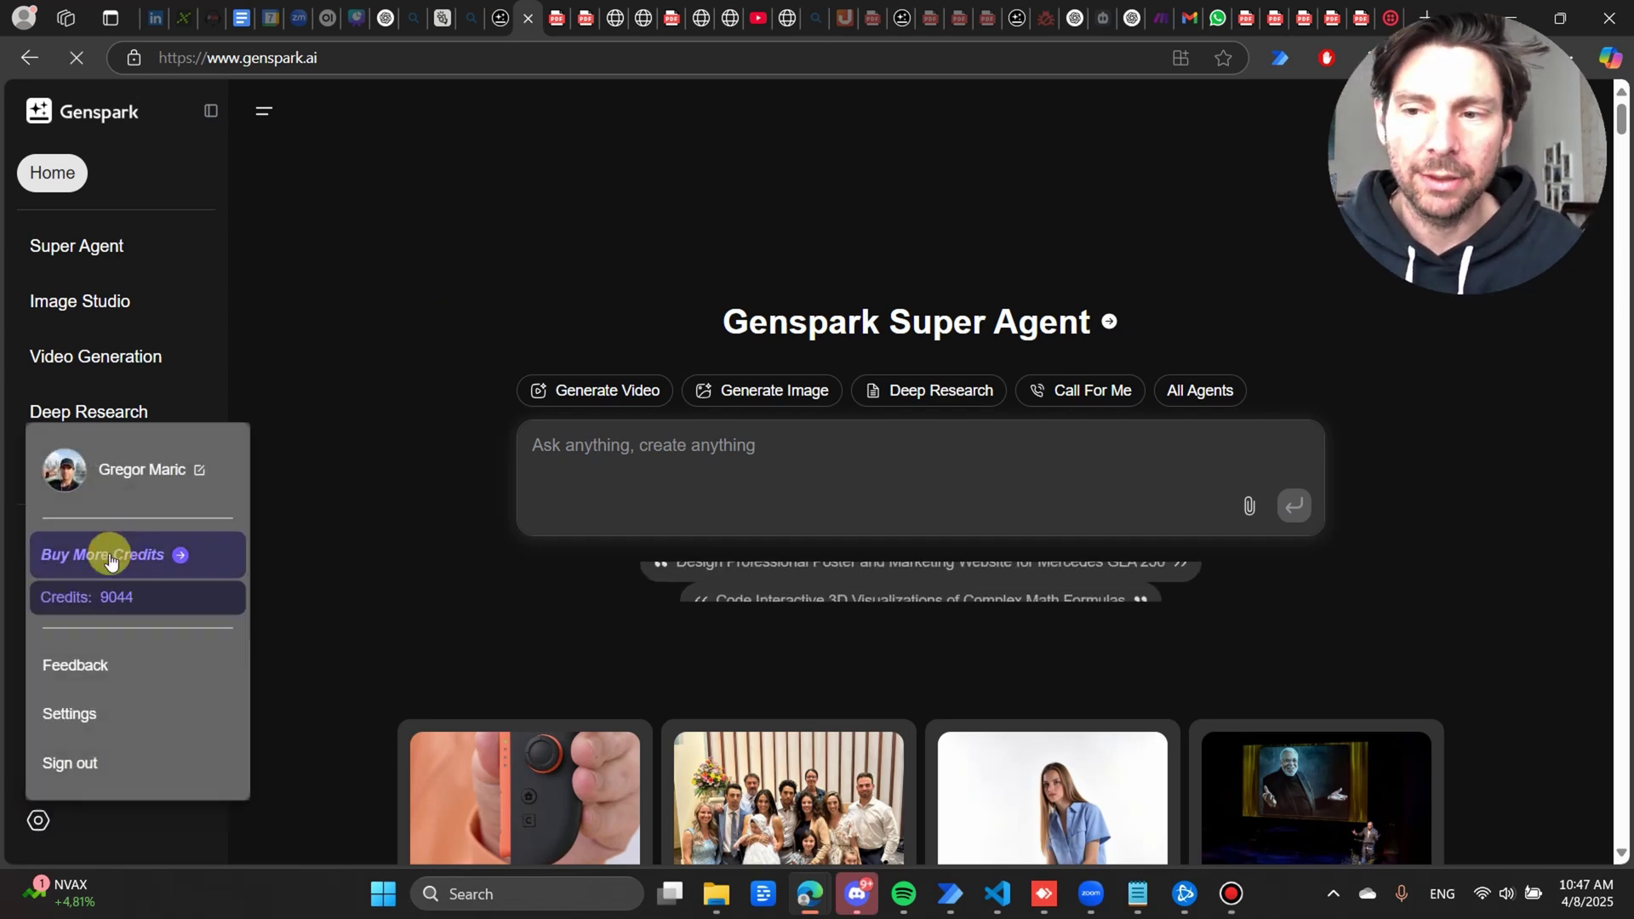
pyautogui.click(109, 557)
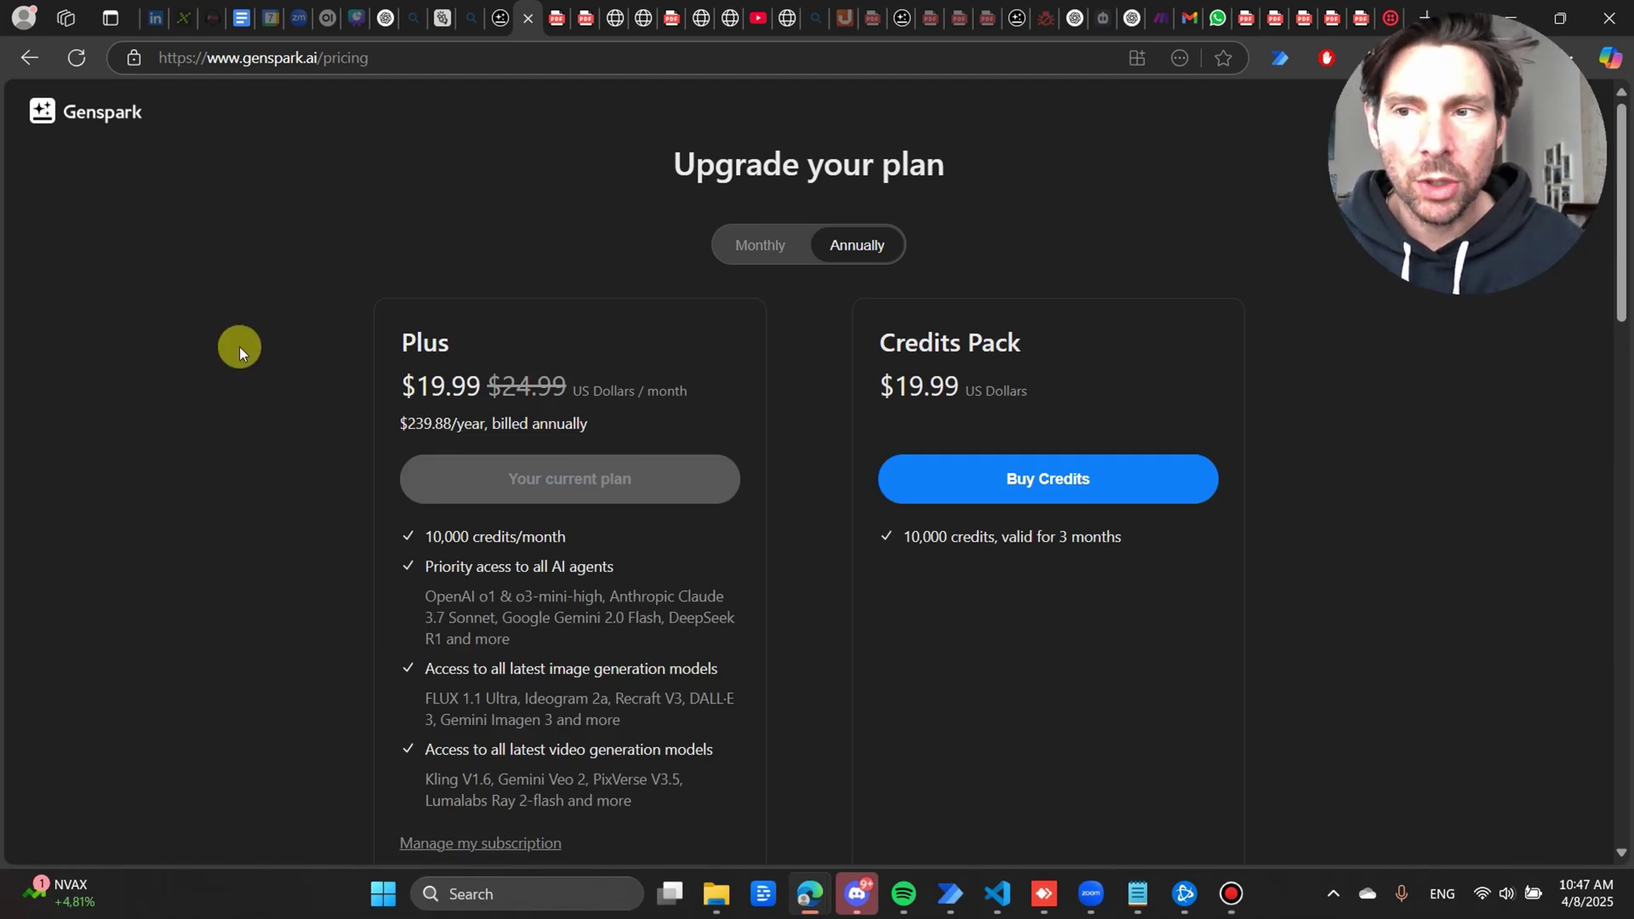
pyautogui.click(81, 112)
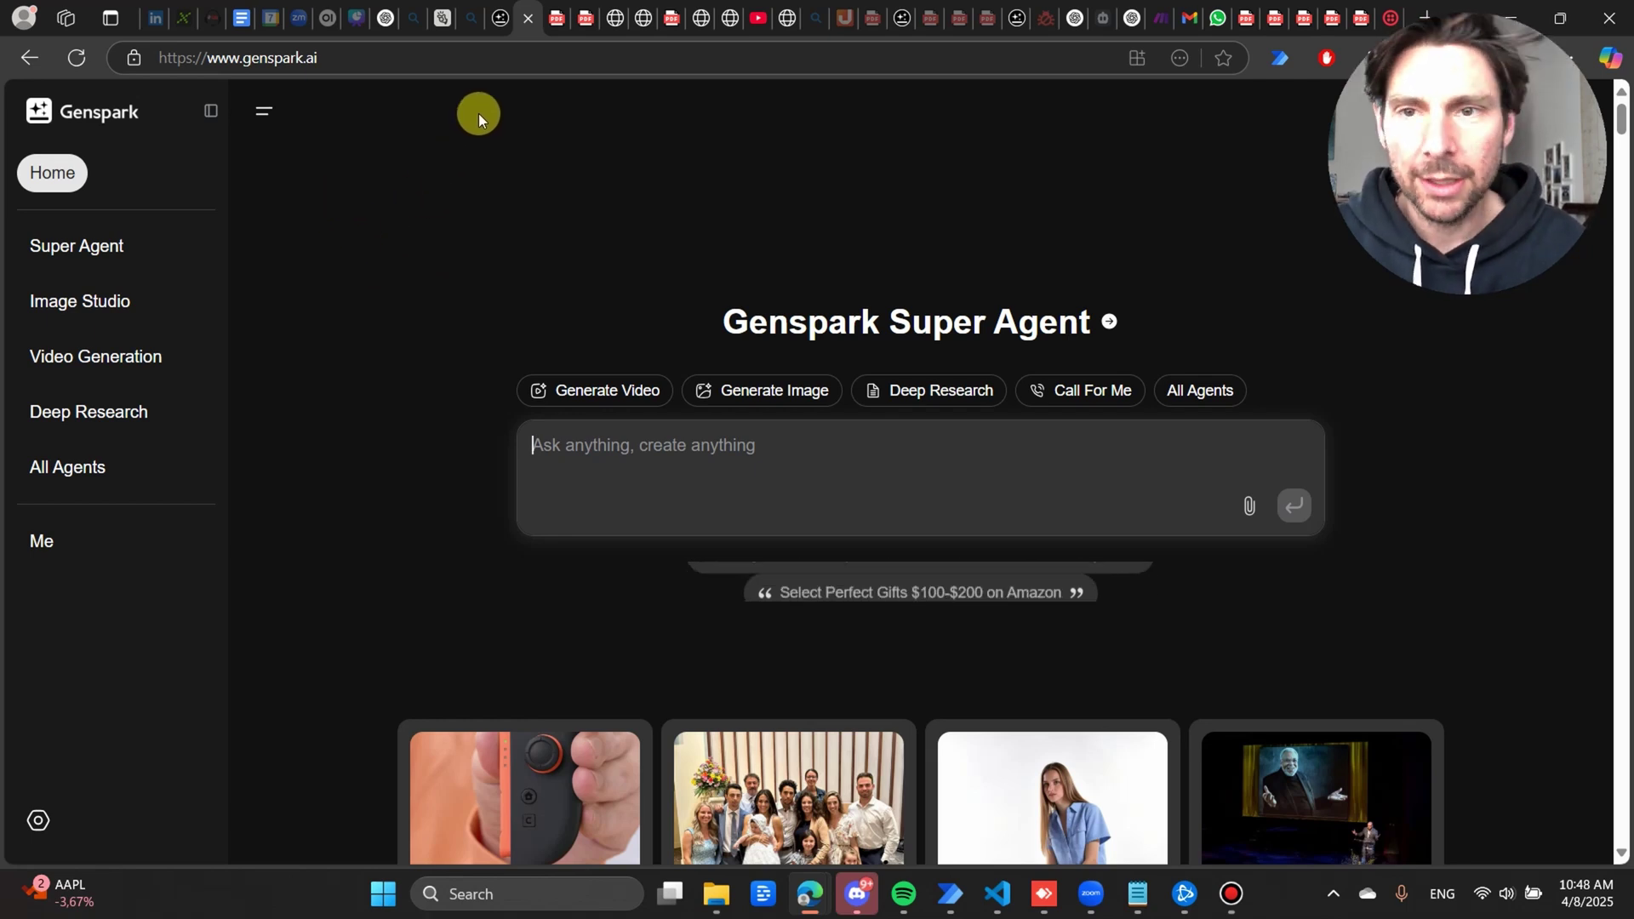
# Open the Manus PugliAI Italian sales presentation task and scroll up to its beginning.
pyautogui.click(500, 21)
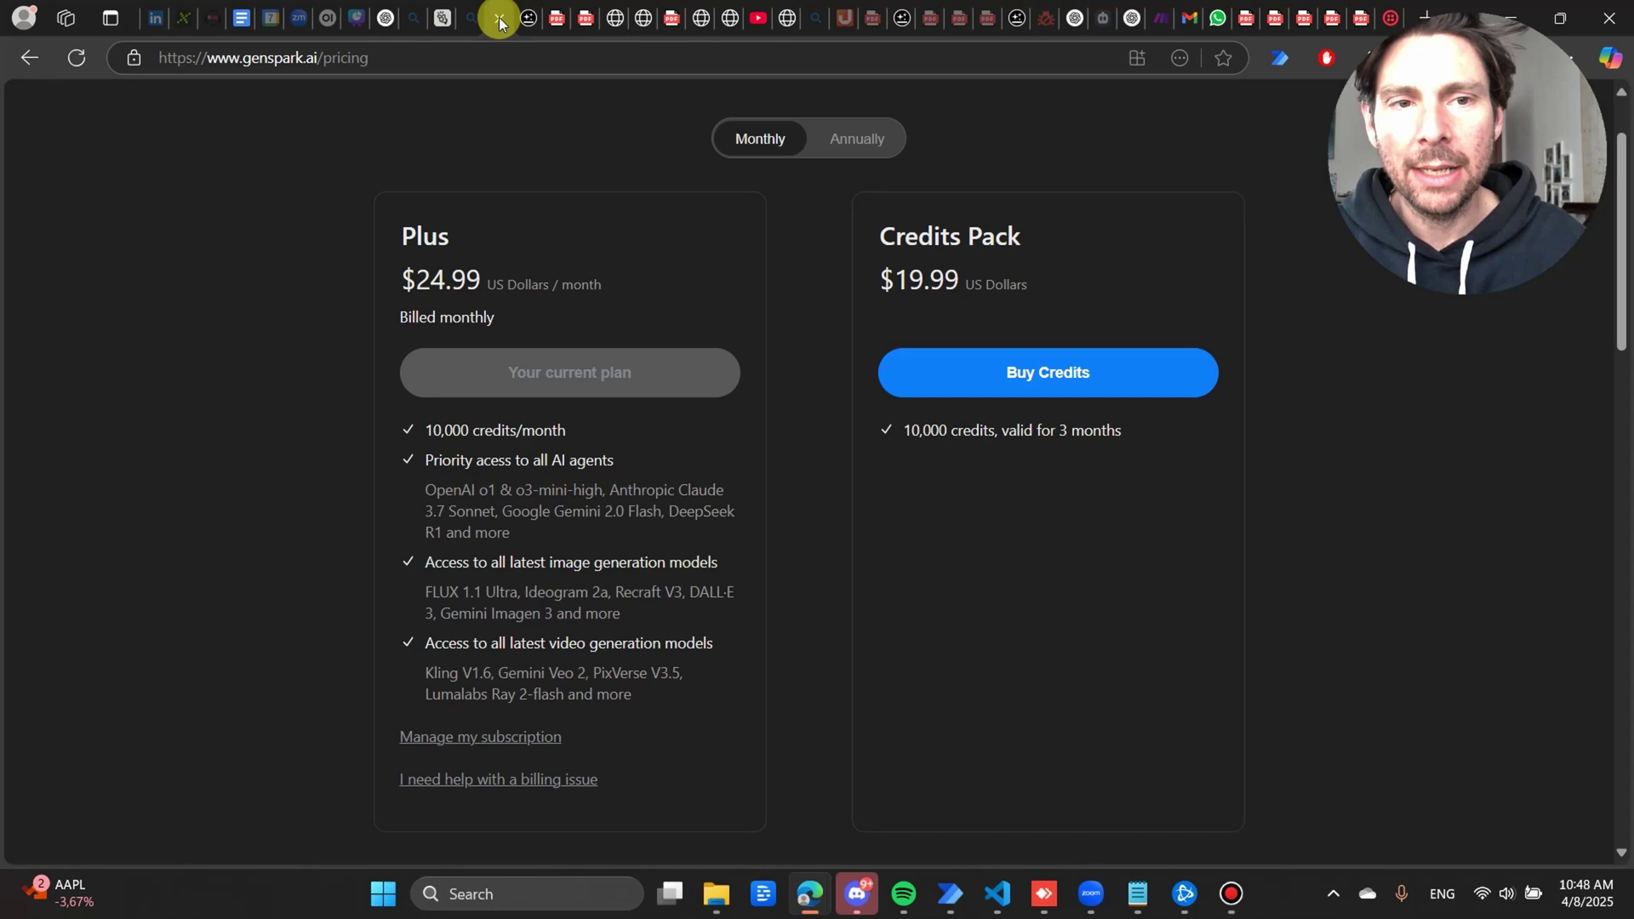
pyautogui.click(449, 17)
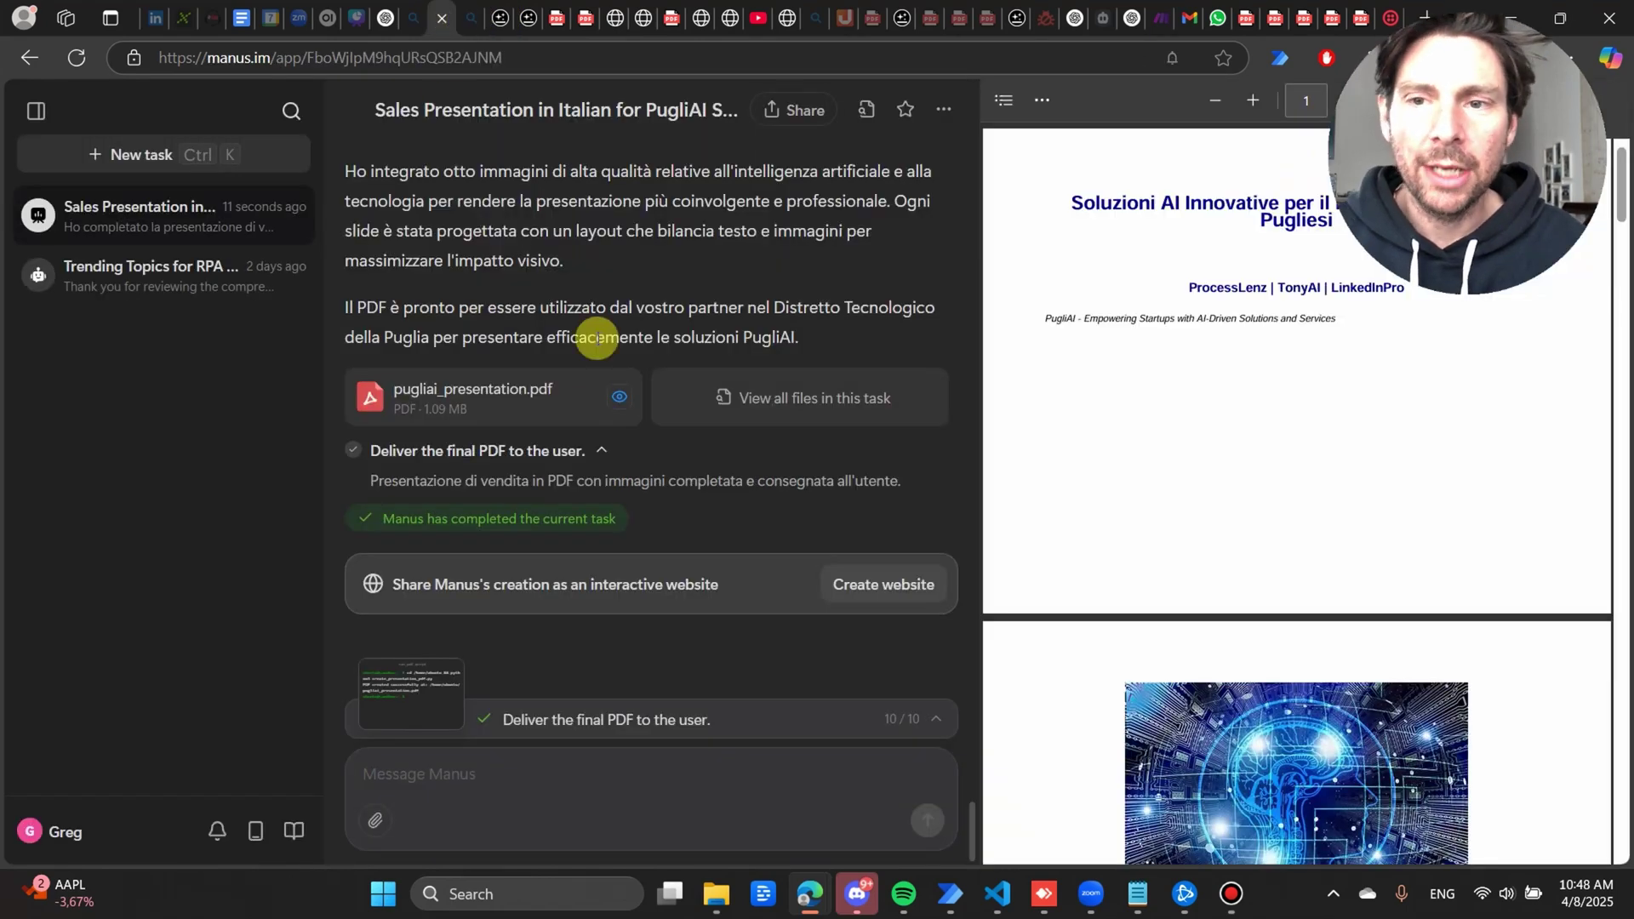
pyautogui.scroll(8, 604, 340)
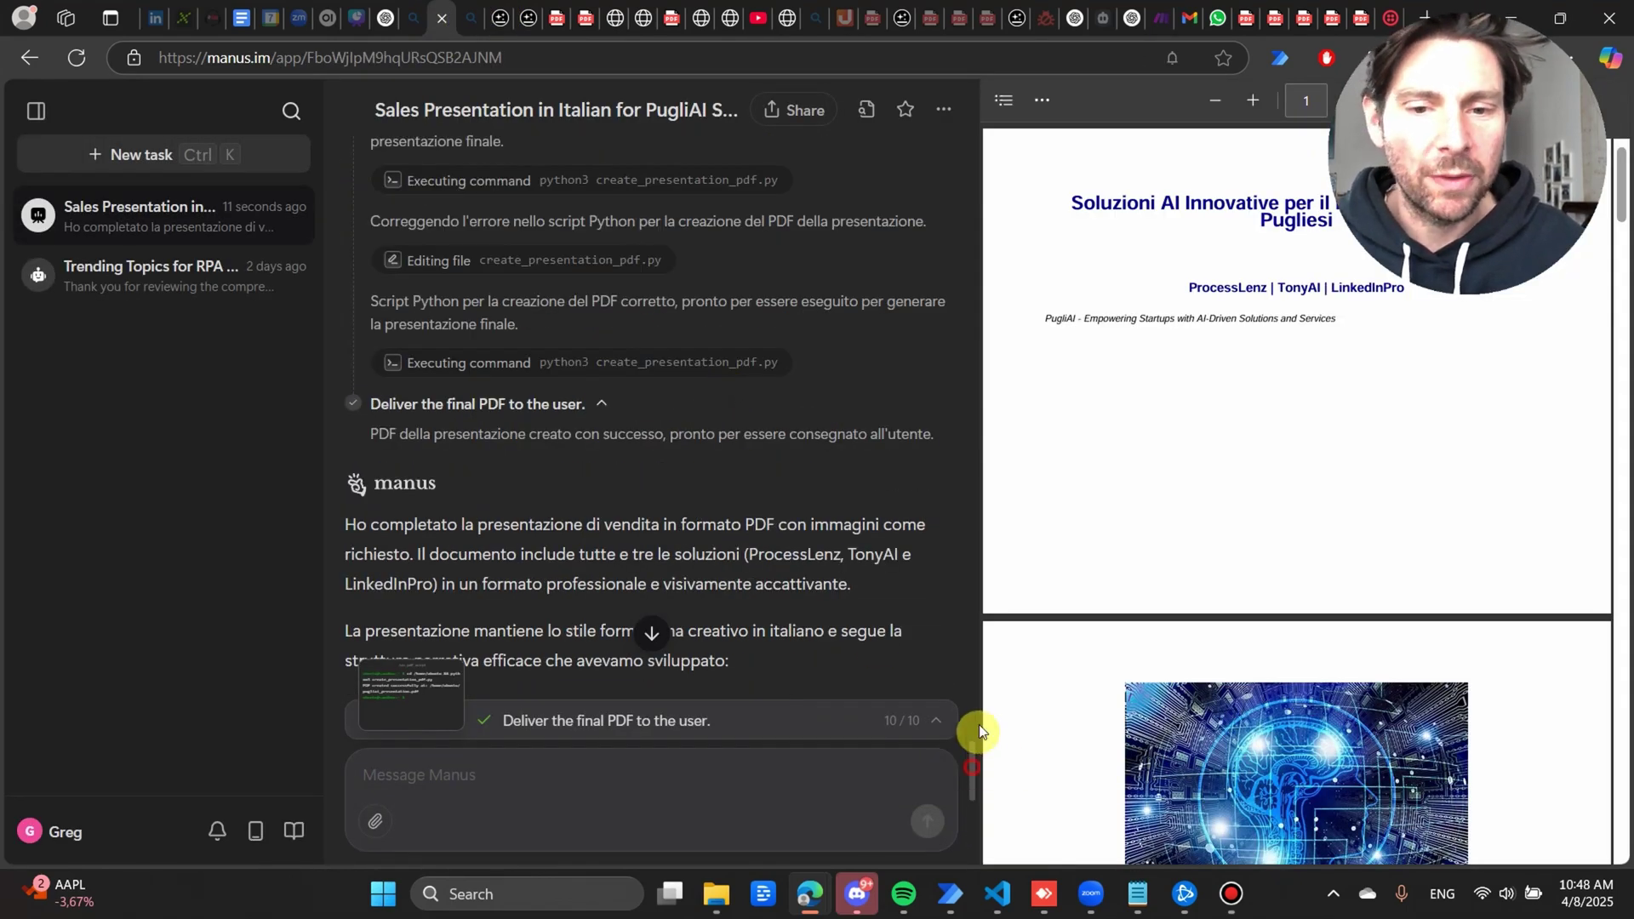
pyautogui.scroll(5, 975, 732)
pyautogui.scroll(15, 971, 290)
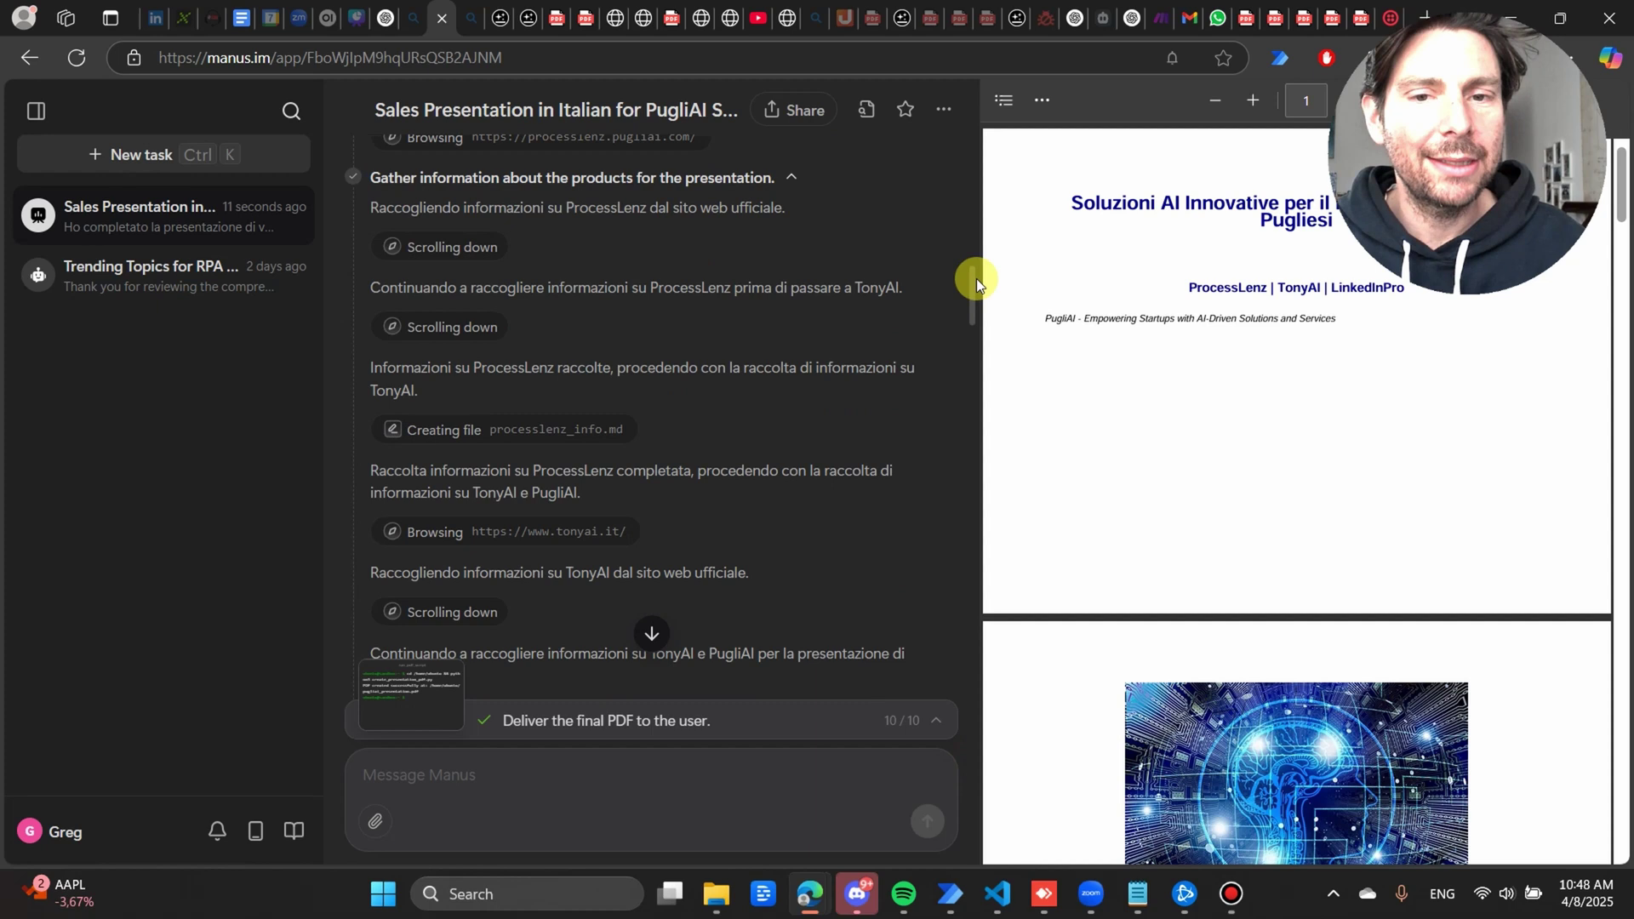
pyautogui.moveTo(968, 191); pyautogui.dragTo(972, 128)
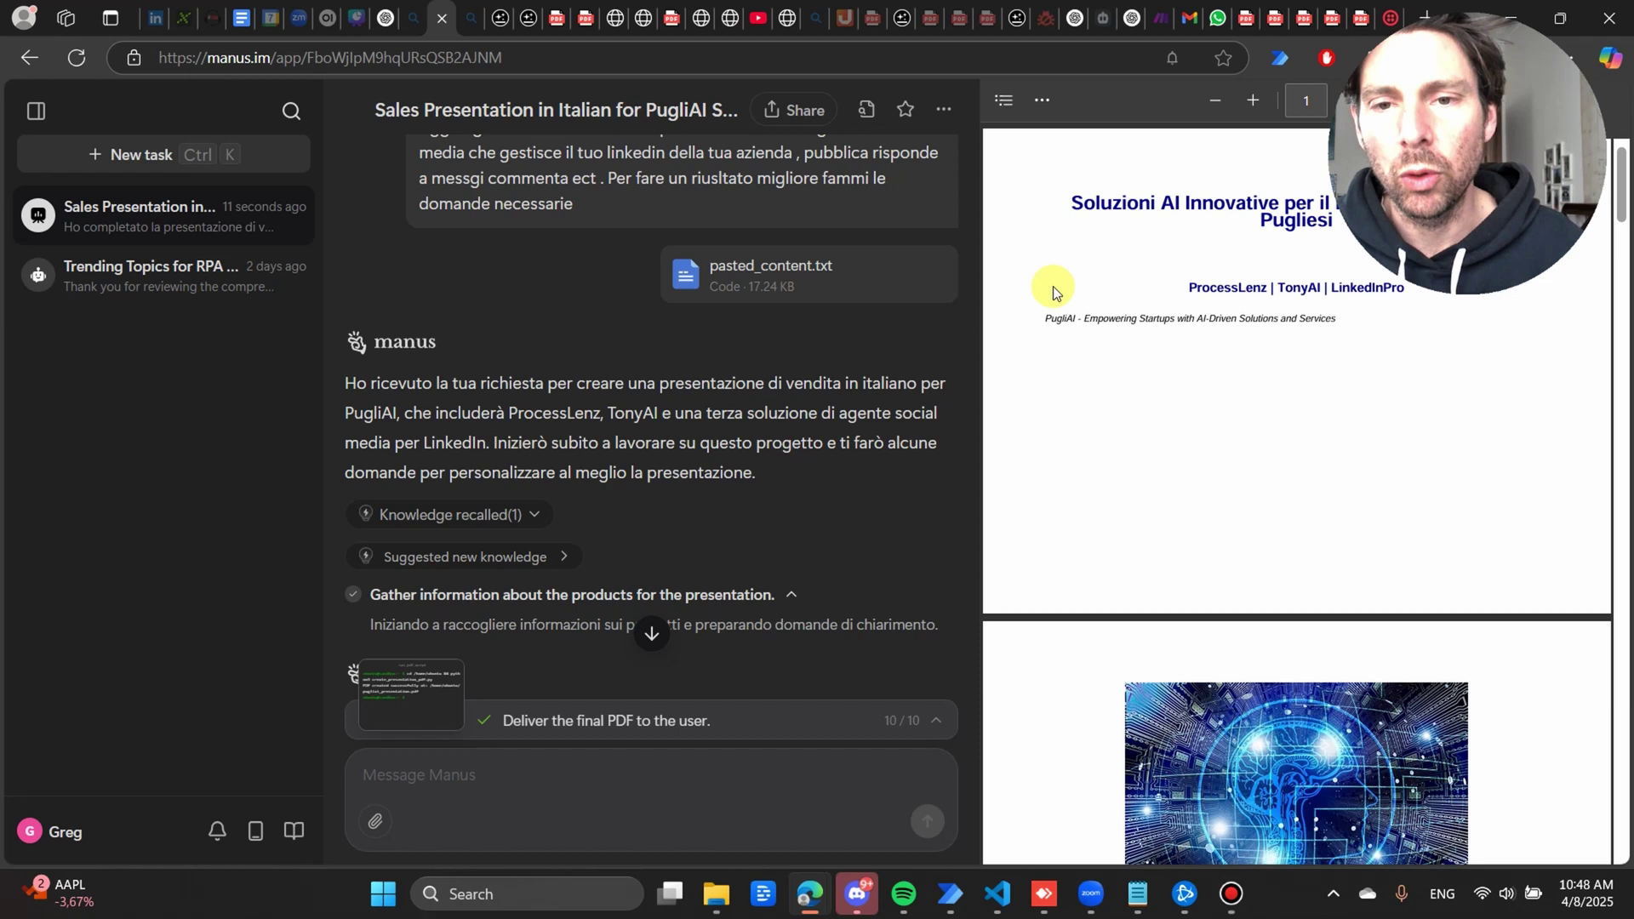
pyautogui.scroll(3, 919, 212)
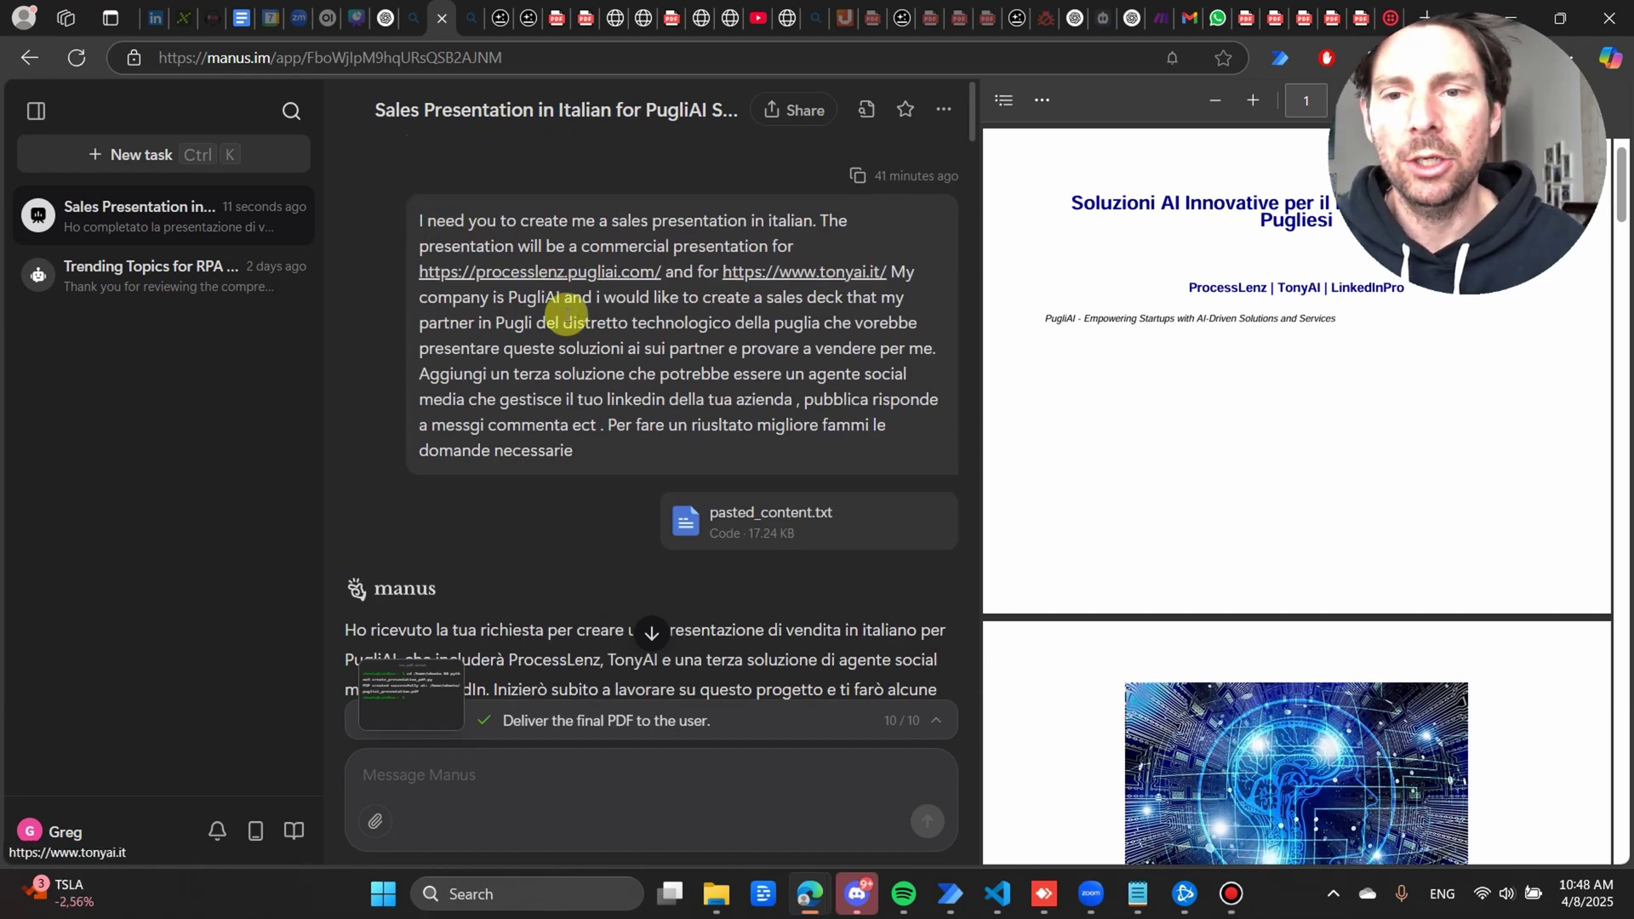
# Scroll down the chat to the pugliai_presentation.pdf (1.09 MB) result.
pyautogui.scroll(-3, 611, 354)
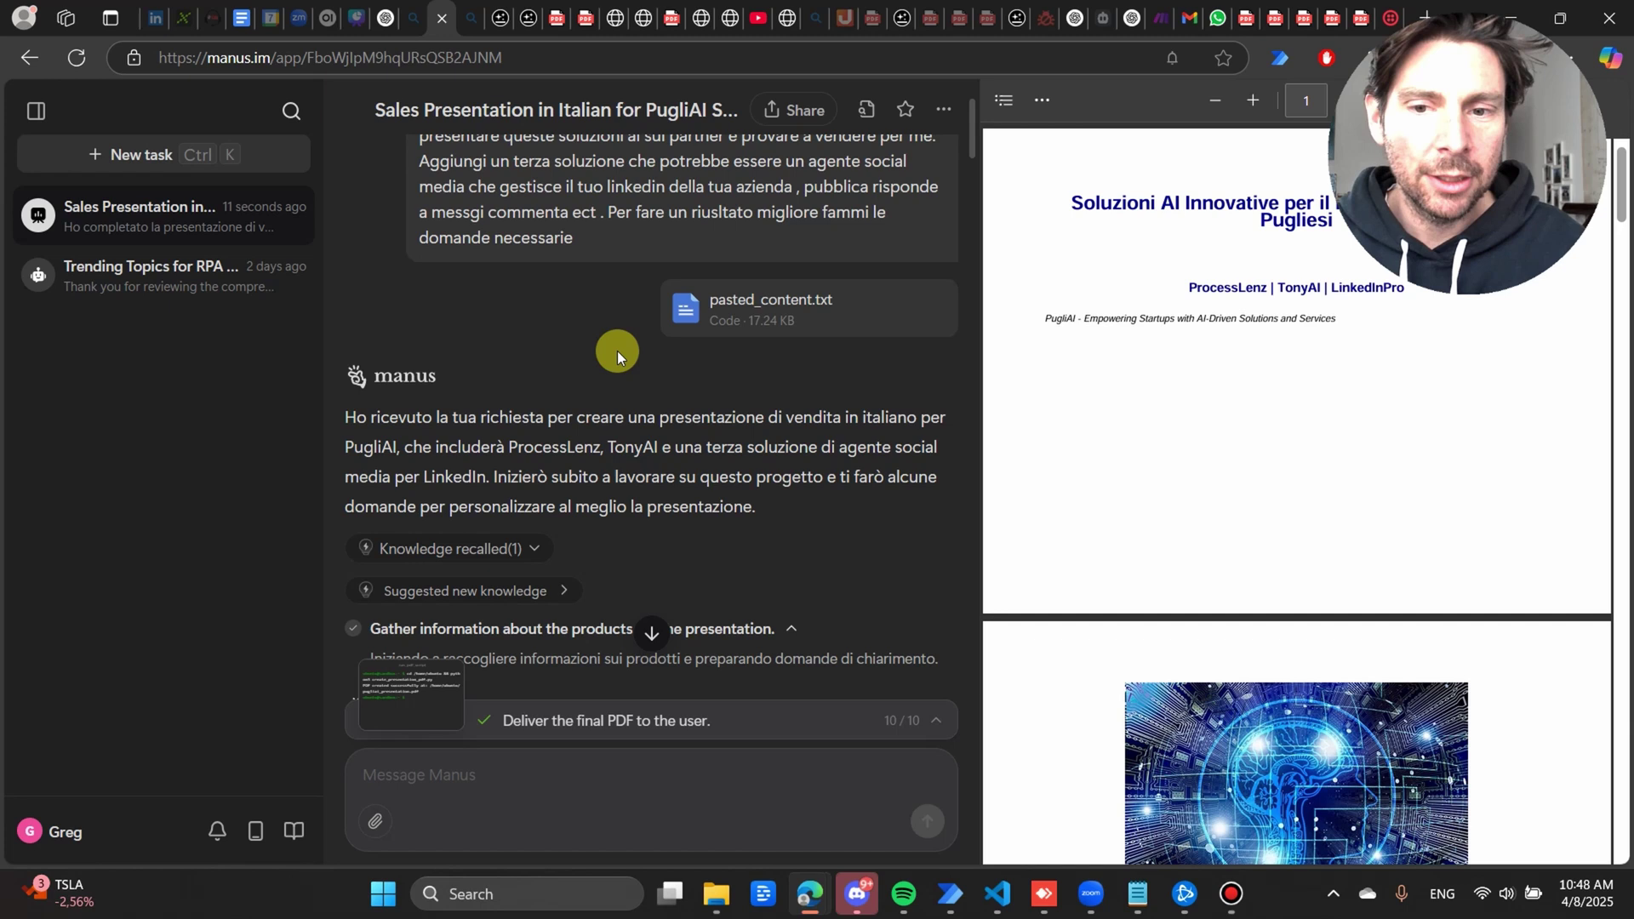
pyautogui.scroll(-3, 591, 376)
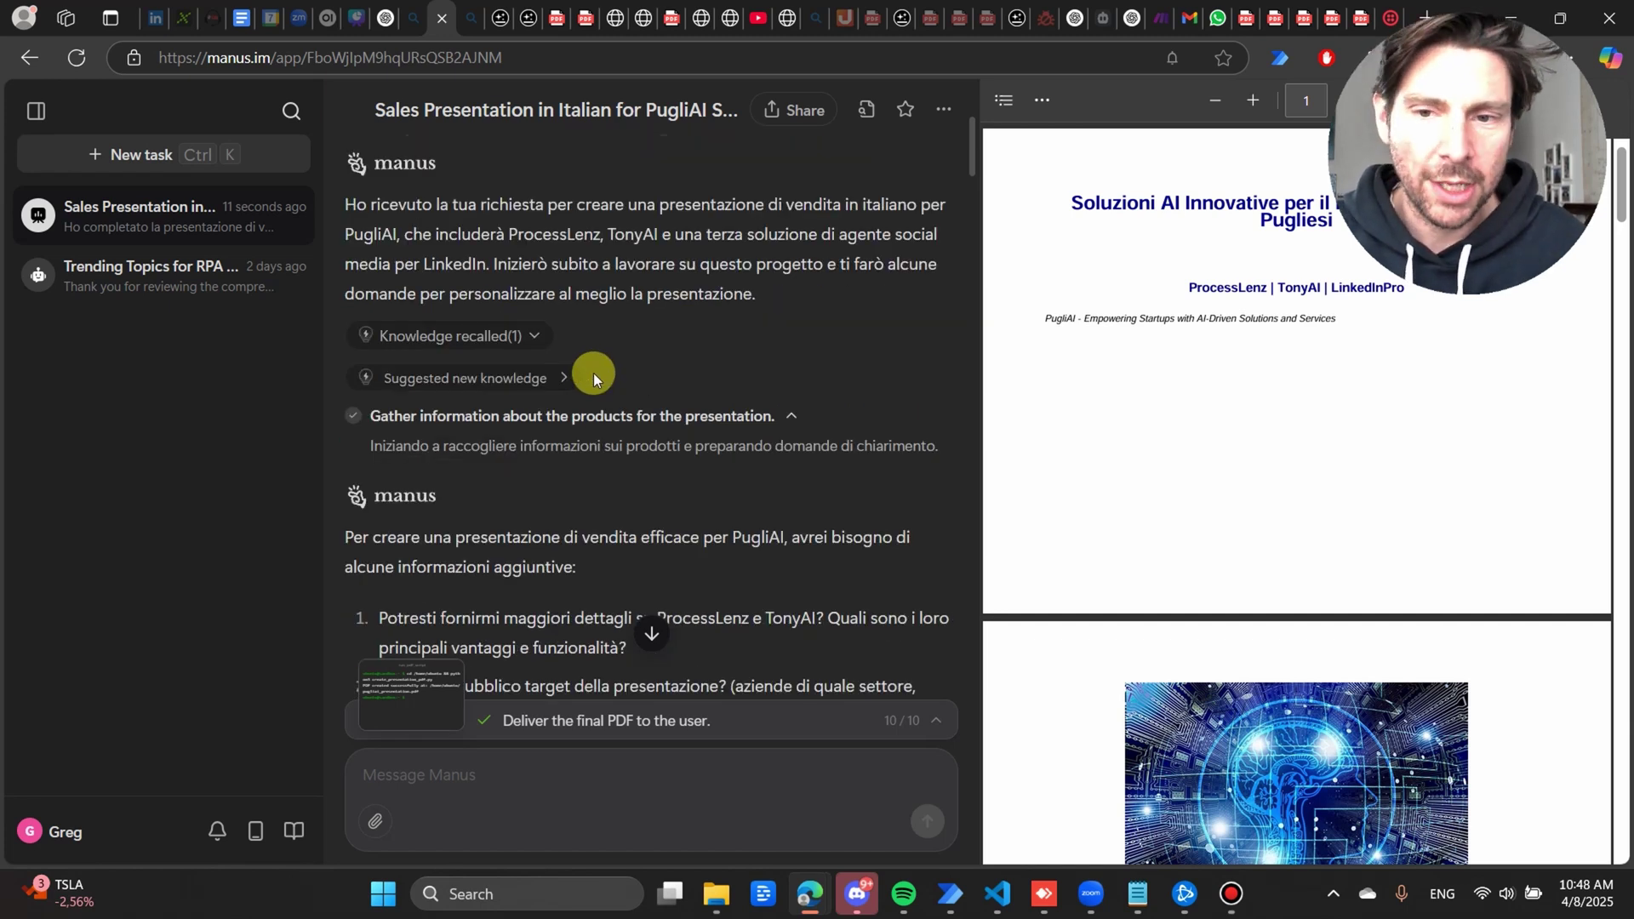
pyautogui.scroll(-10, 630, 378)
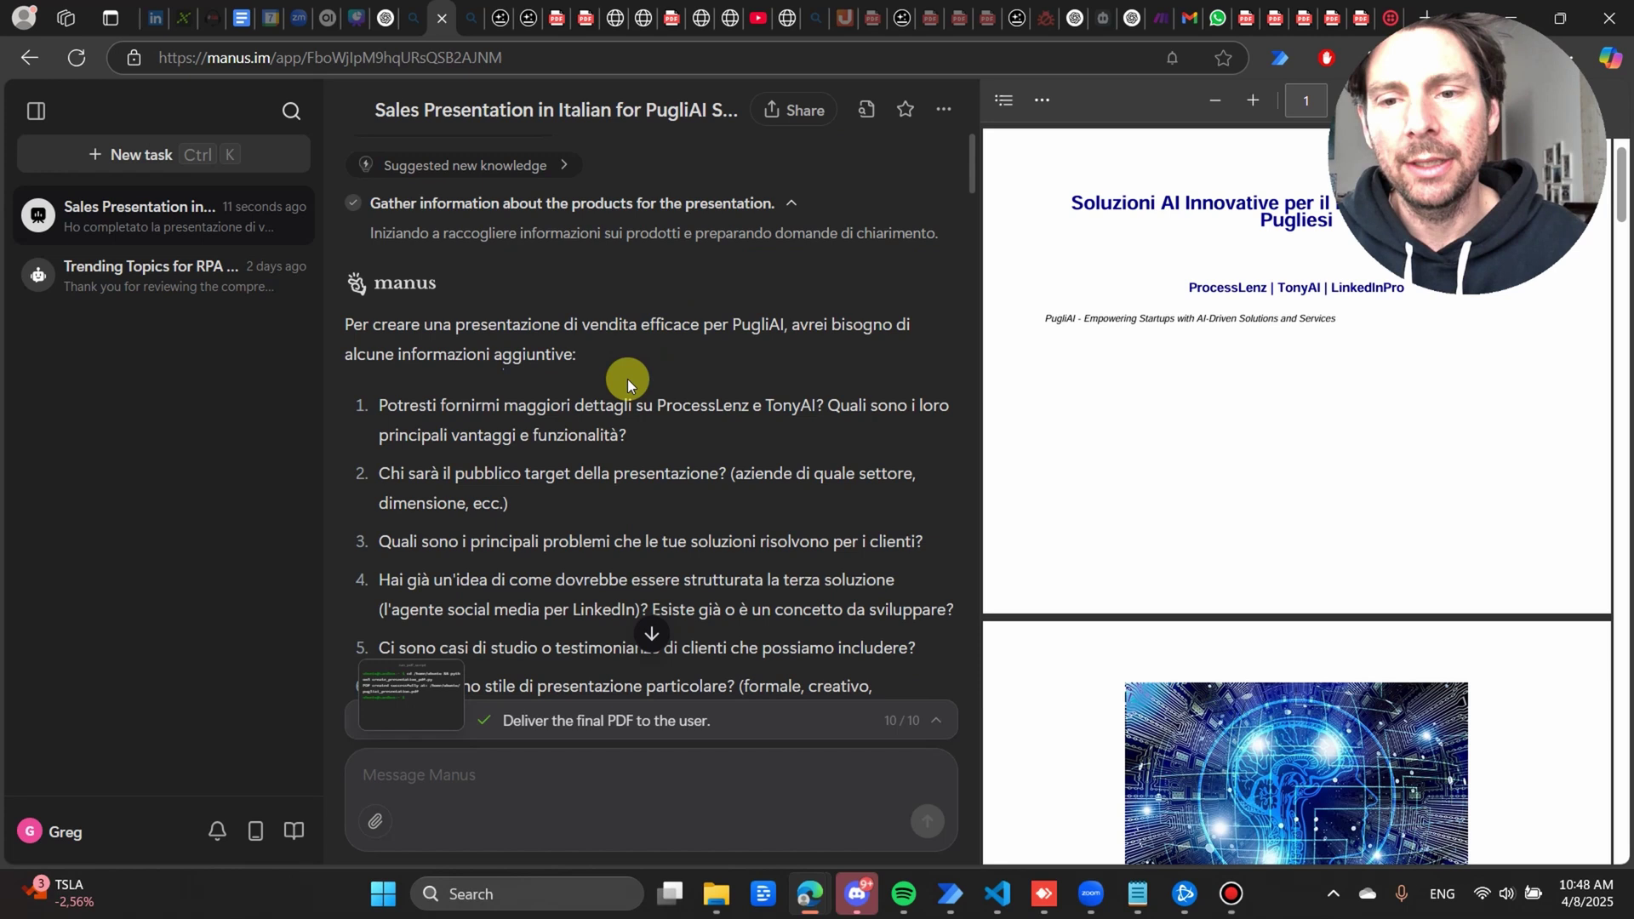
pyautogui.scroll(-6, 625, 387)
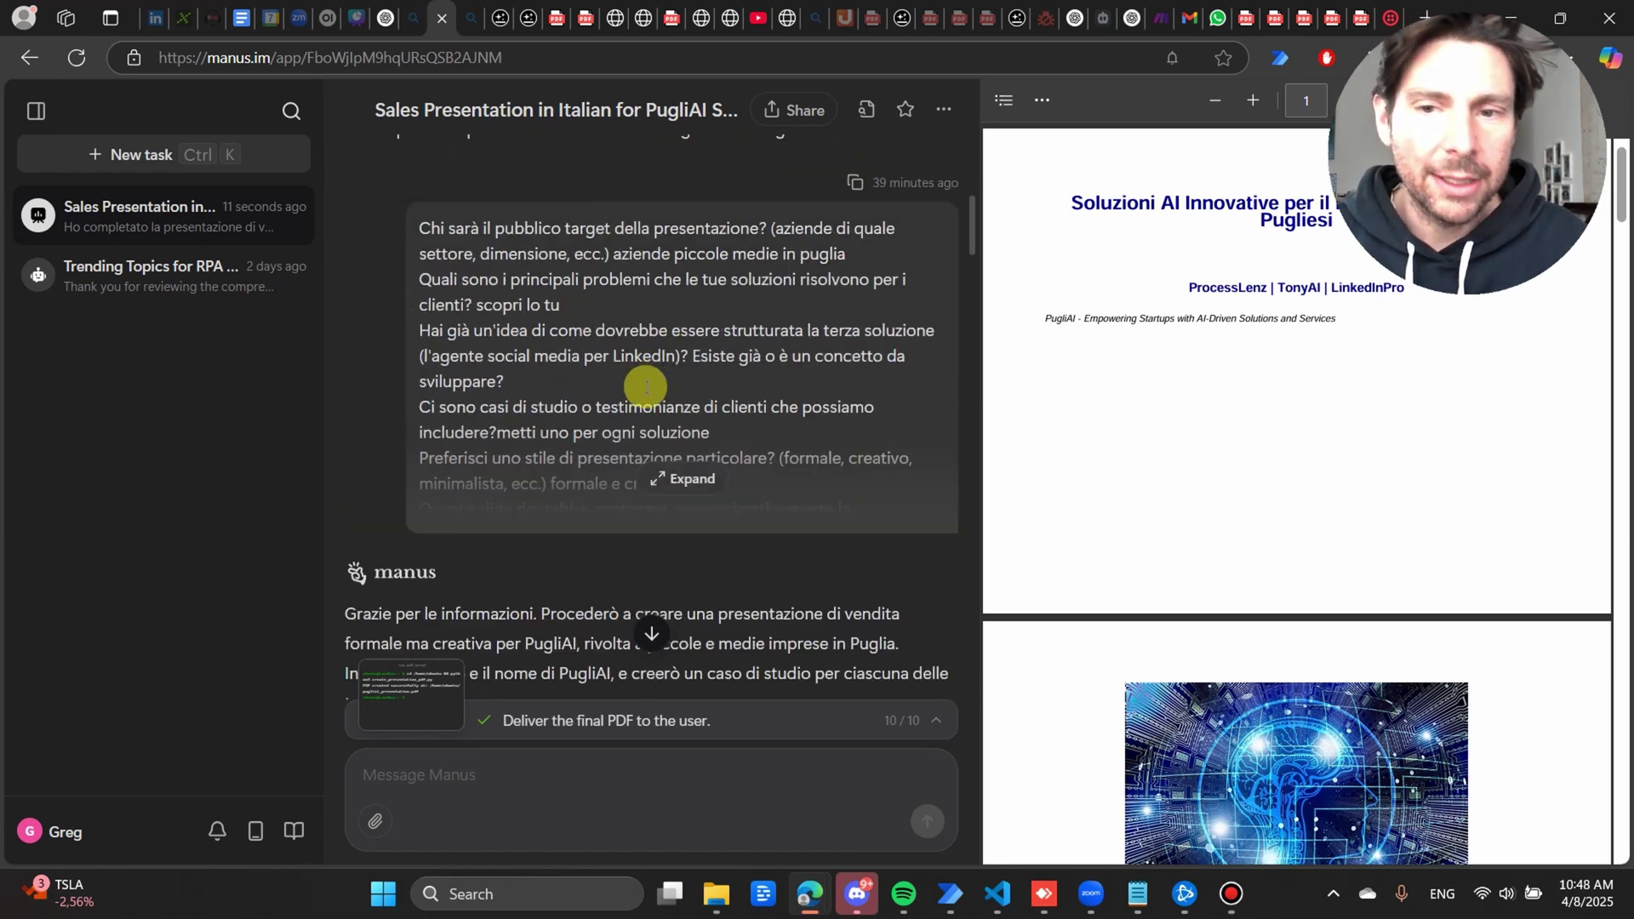
pyautogui.scroll(-15, 646, 372)
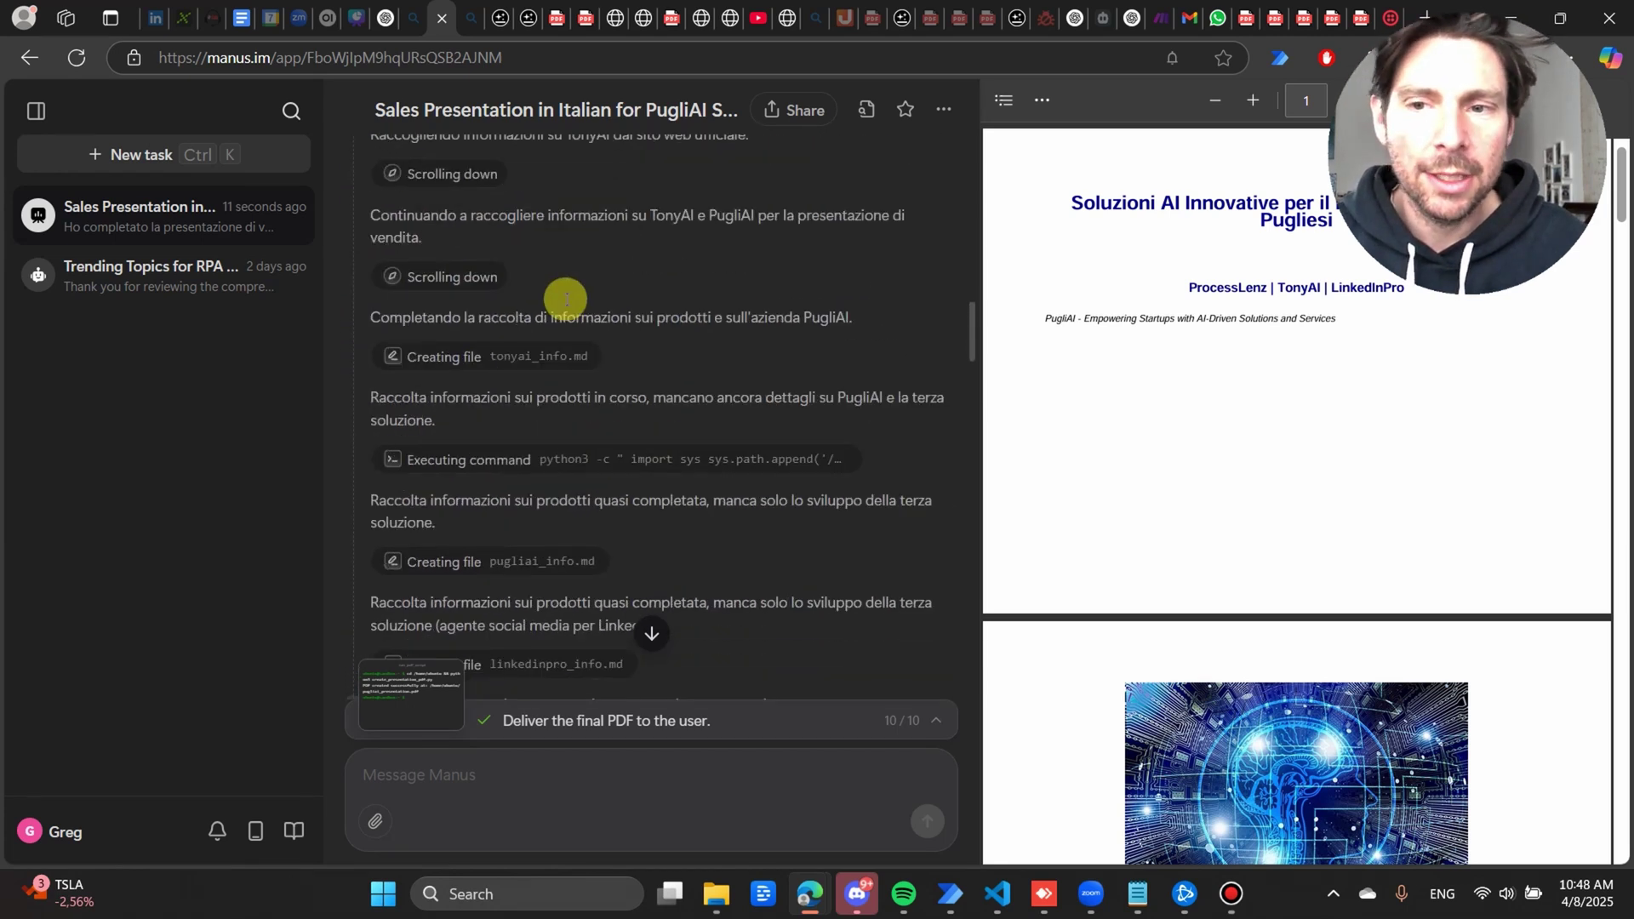
pyautogui.scroll(-15, 550, 276)
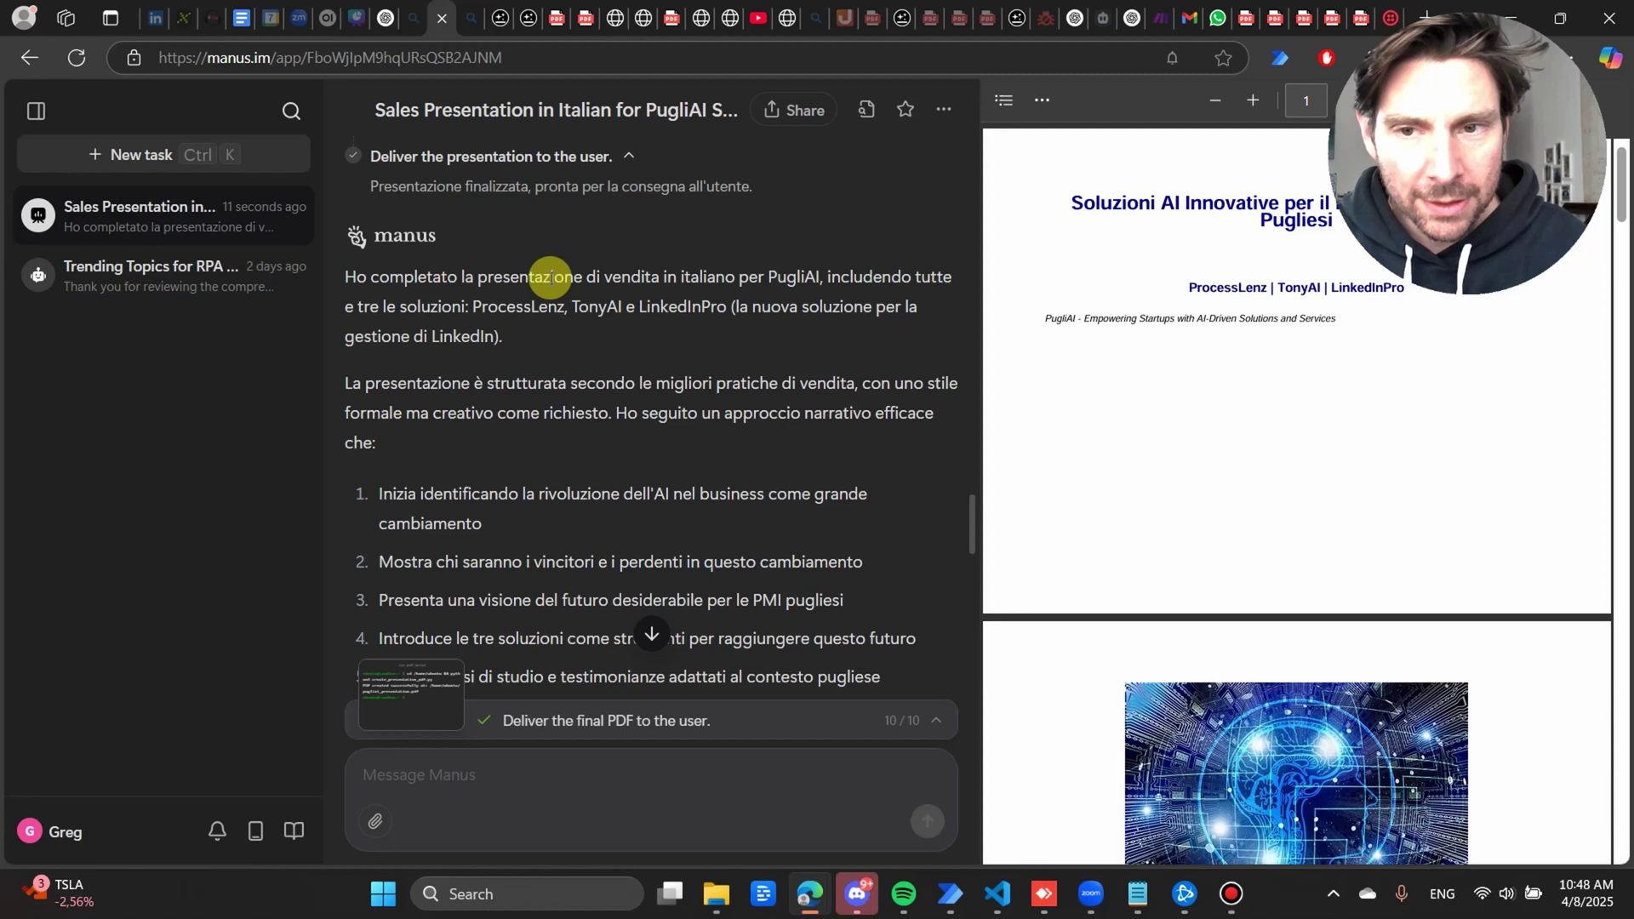
pyautogui.scroll(-10, 550, 277)
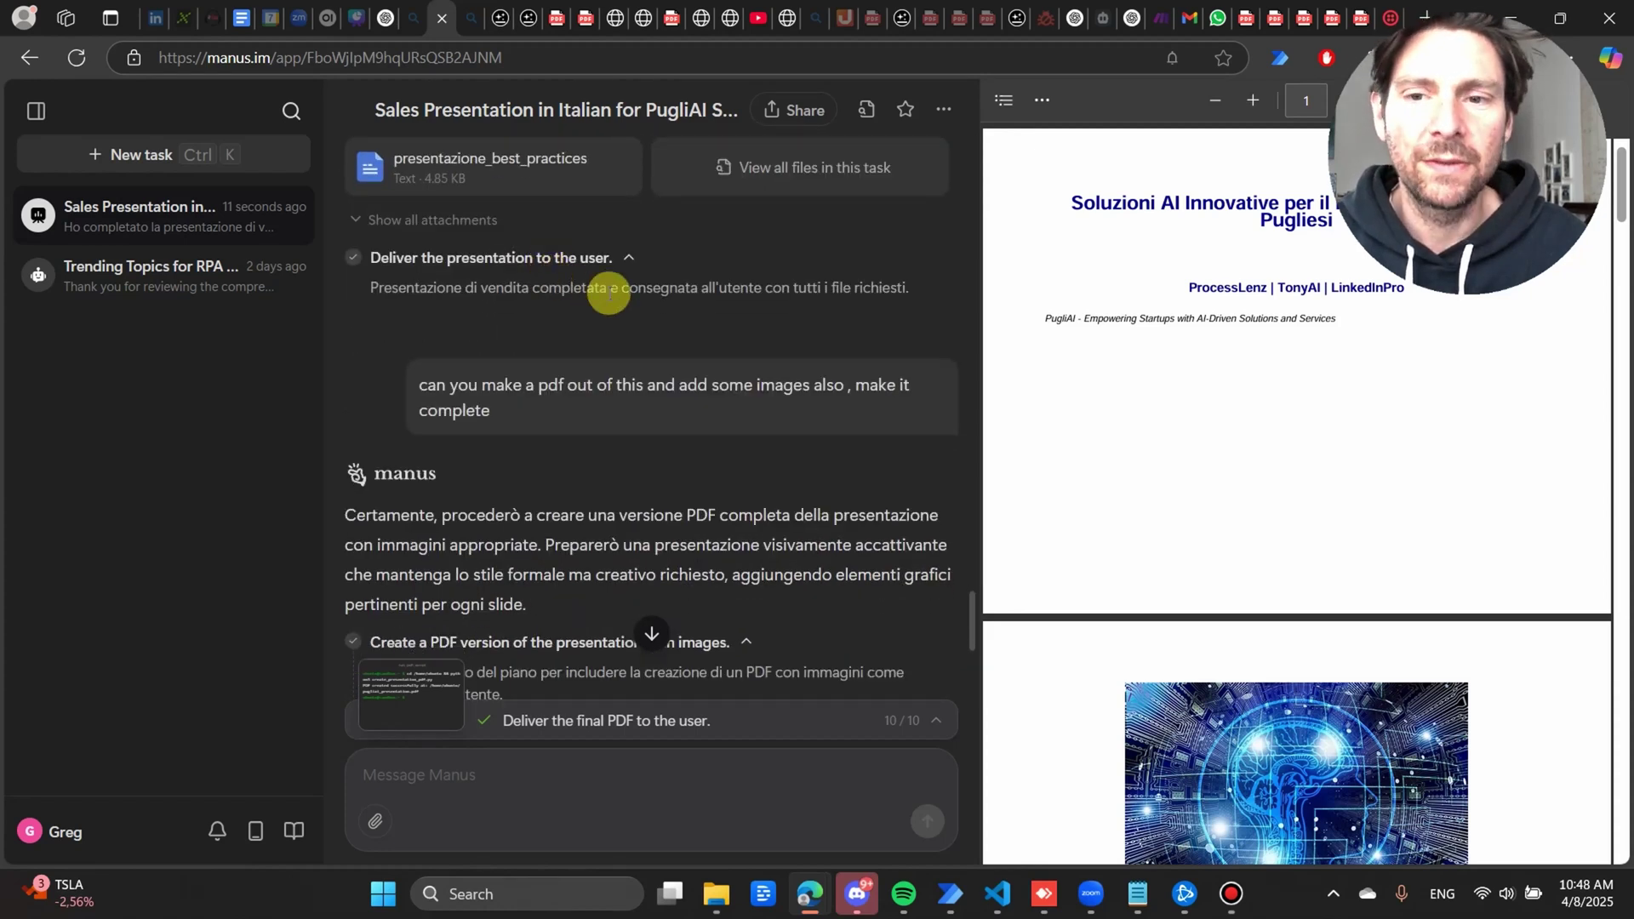
pyautogui.scroll(-10, 618, 295)
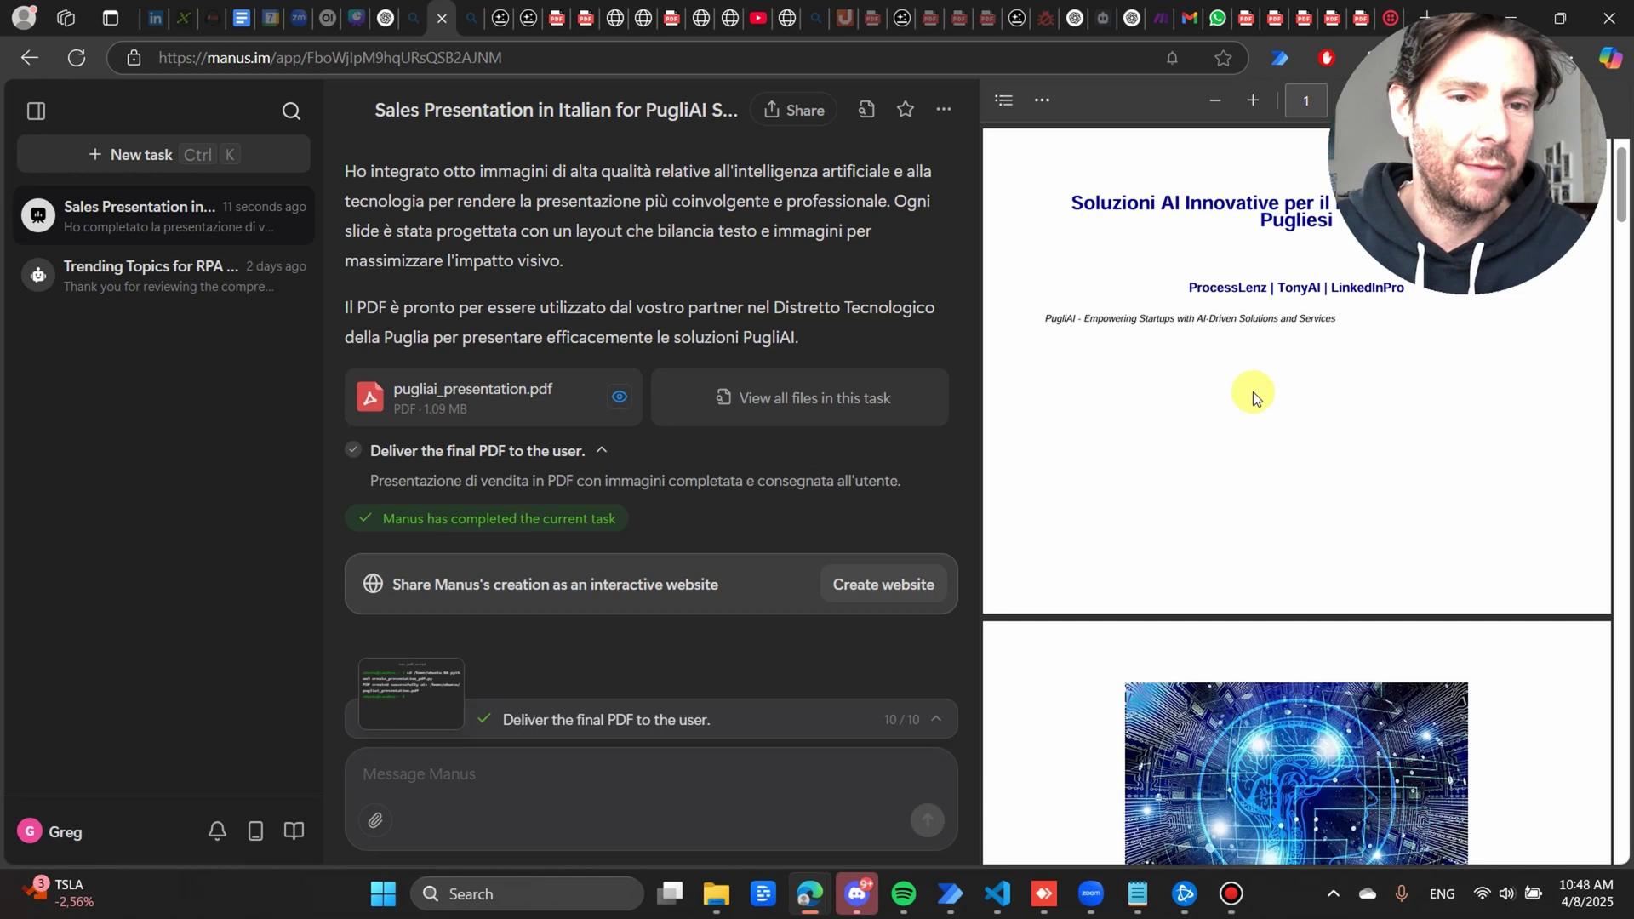
# Page through all 14 slides of pugliai_presentation.pdf, then switch to the investment proposal PDF tab.
pyautogui.scroll(-5, 1257, 377)
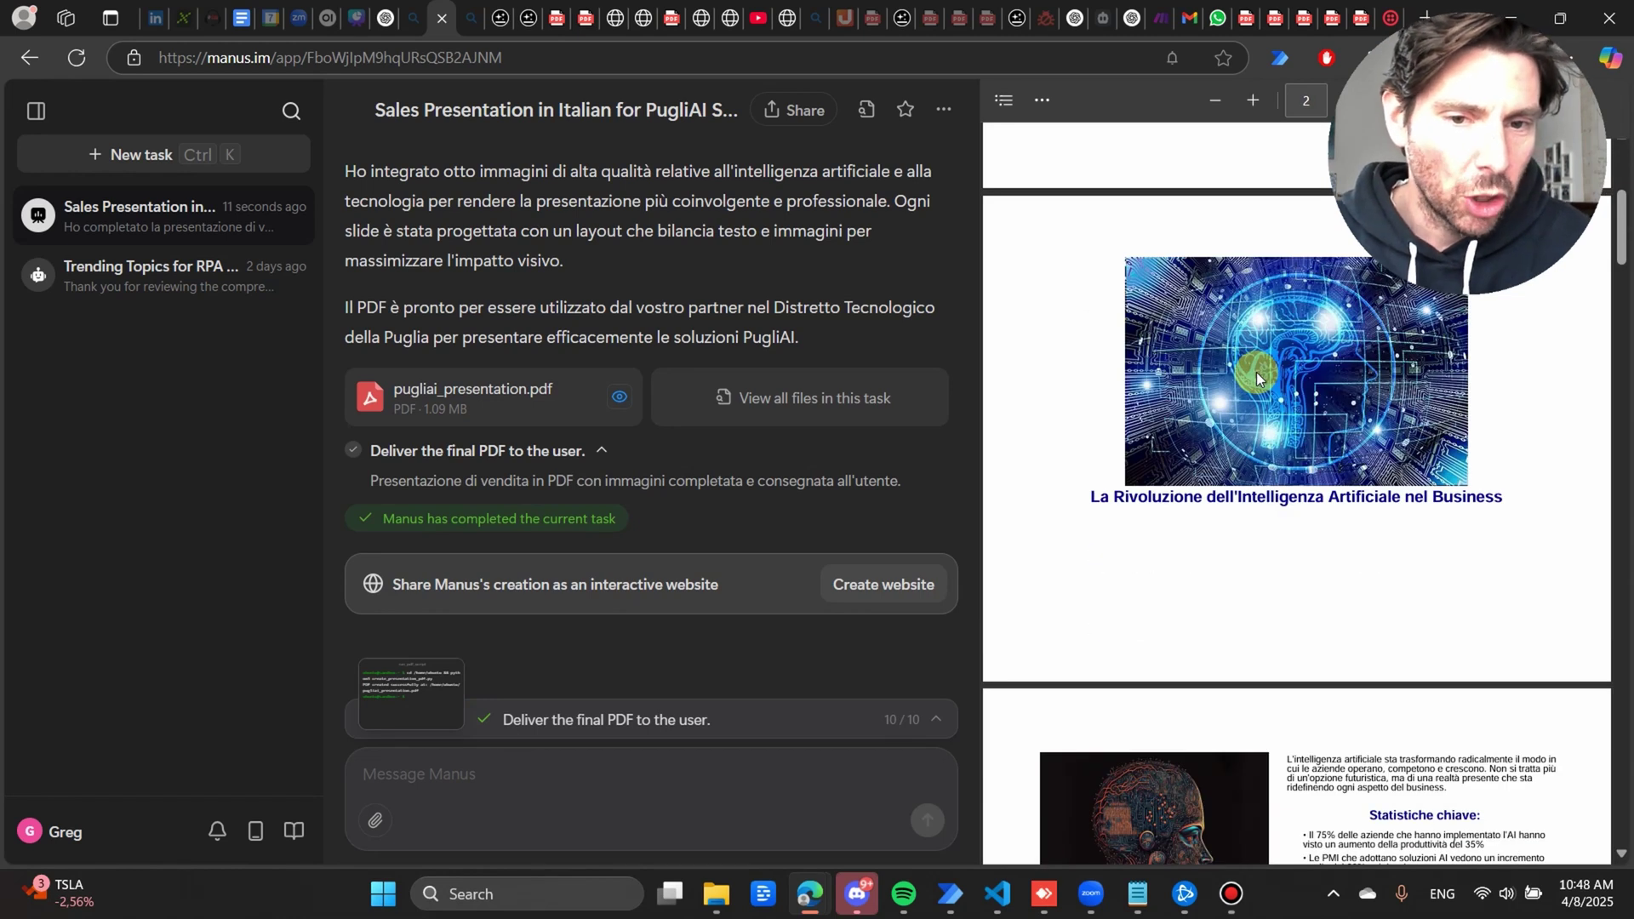
pyautogui.scroll(-10, 1257, 378)
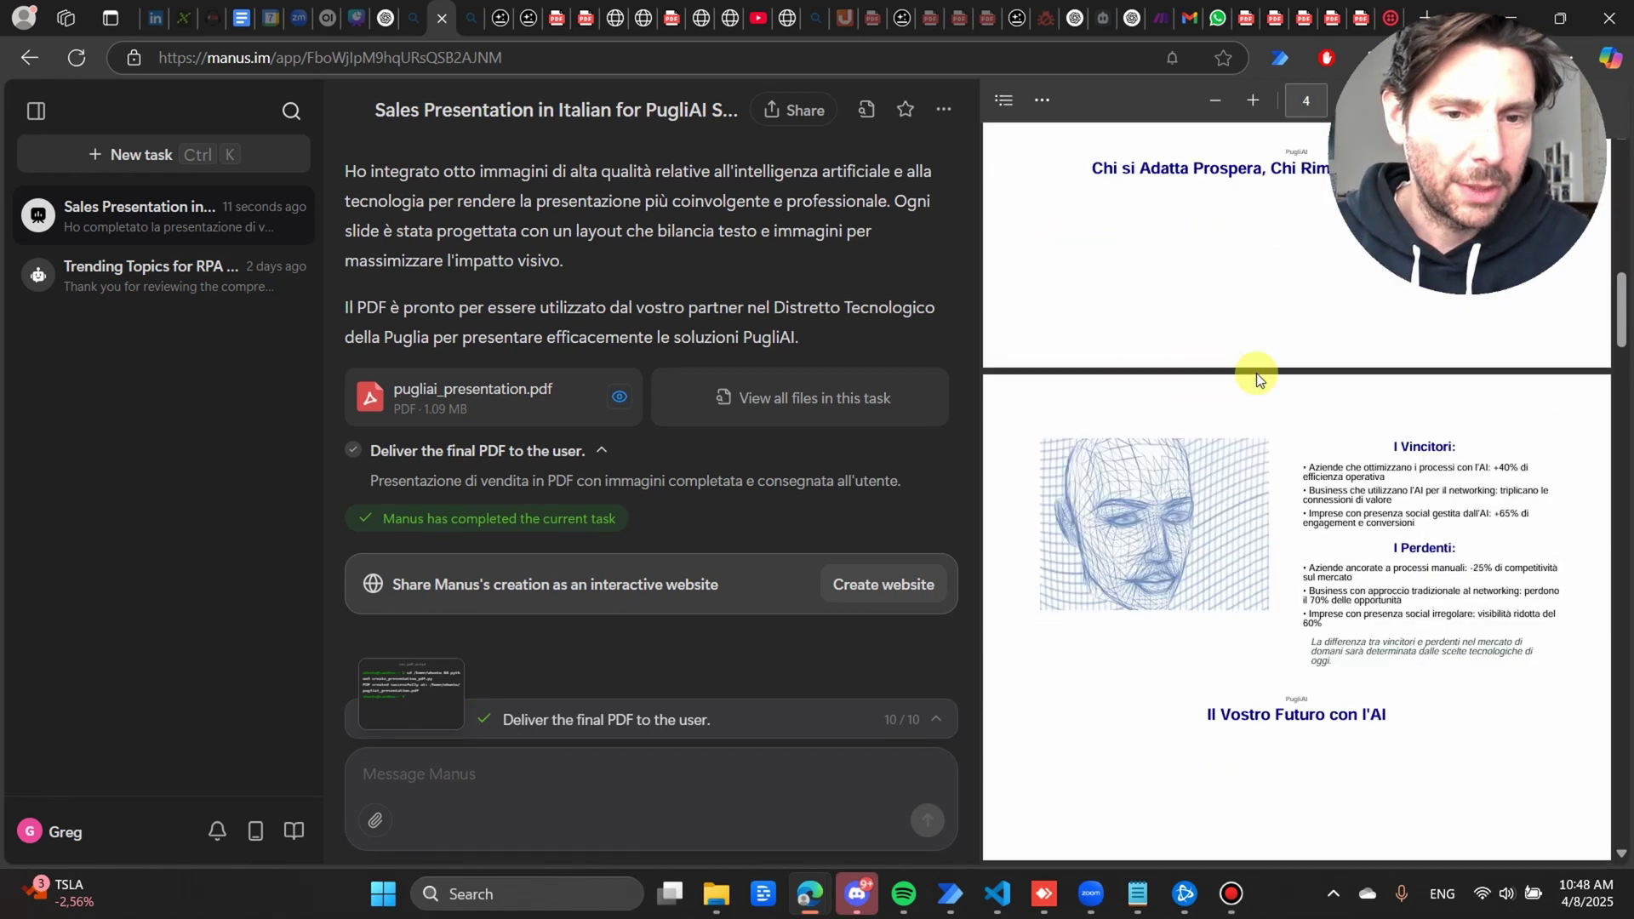
pyautogui.scroll(-5, 1256, 377)
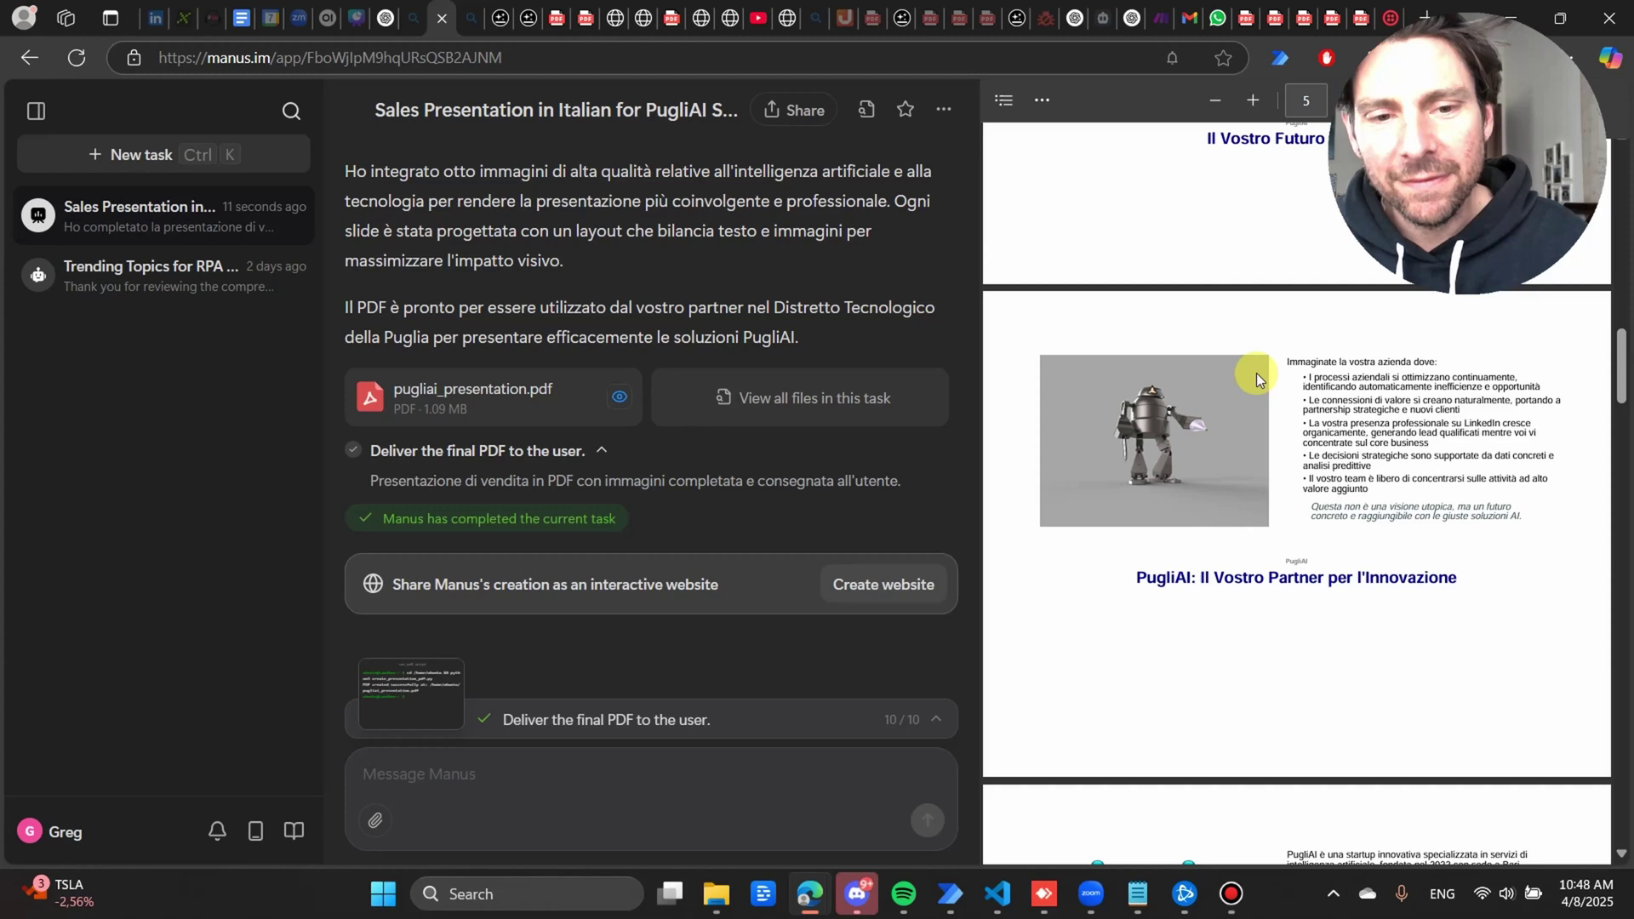
pyautogui.scroll(-5, 1256, 377)
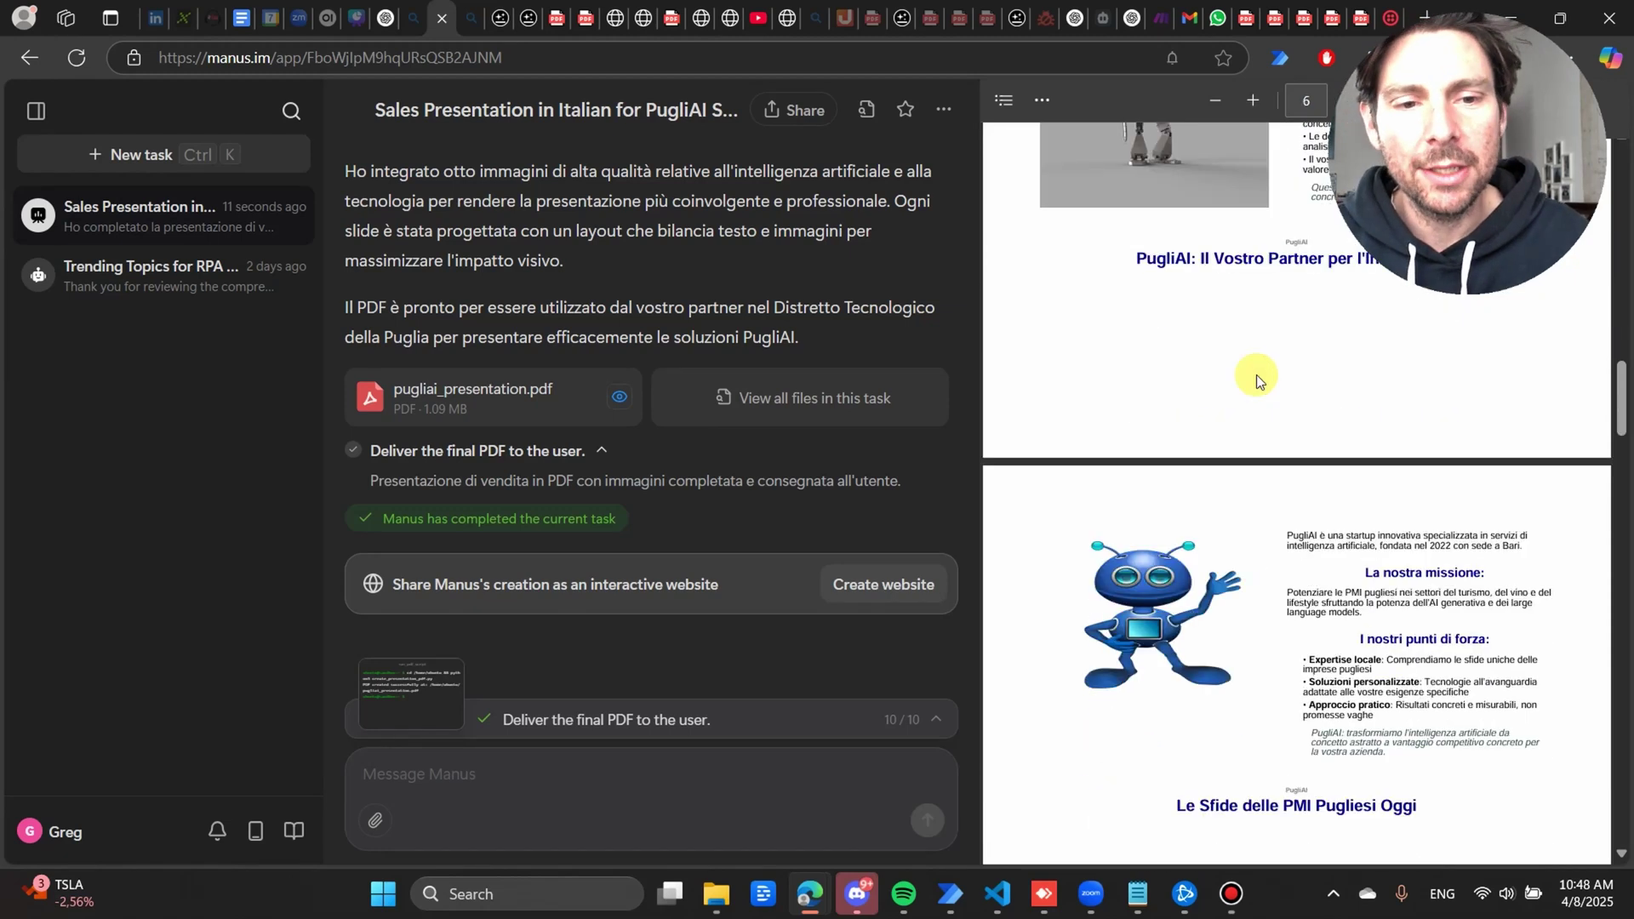
pyautogui.scroll(-5, 1256, 377)
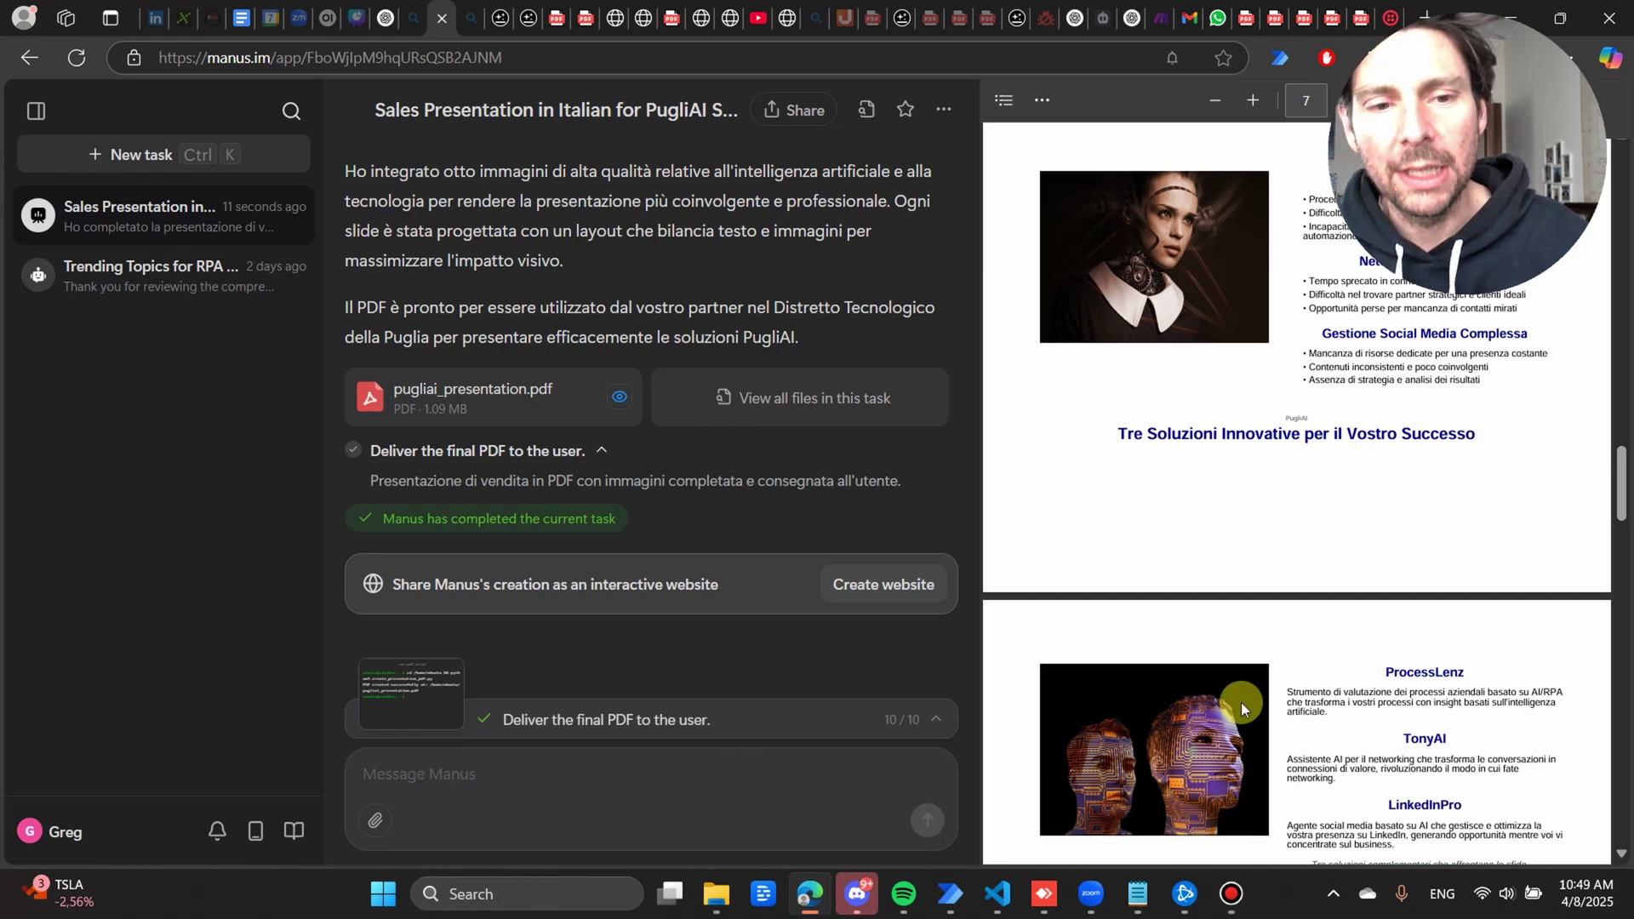
pyautogui.scroll(-15, 1253, 661)
pyautogui.scroll(-3, 1253, 656)
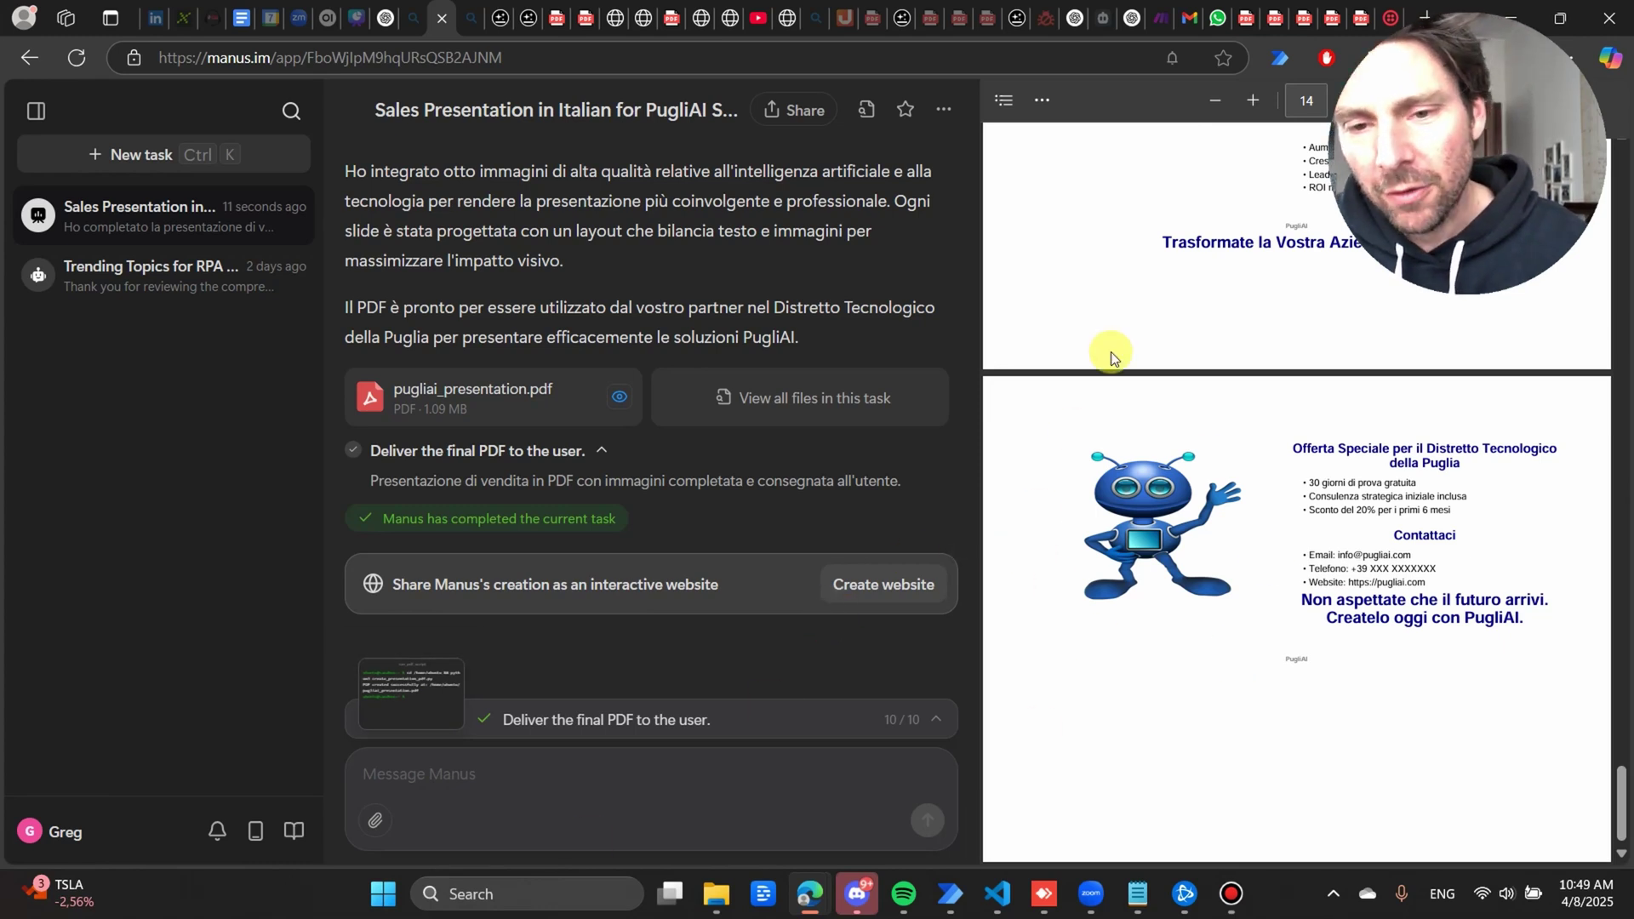
pyautogui.click(1356, 17)
# Switch through the PDF tabs to pugliai_presentazione_distretto_v3 (1).pdf in Edge.
pyautogui.click(1302, 17)
pyautogui.click(1265, 17)
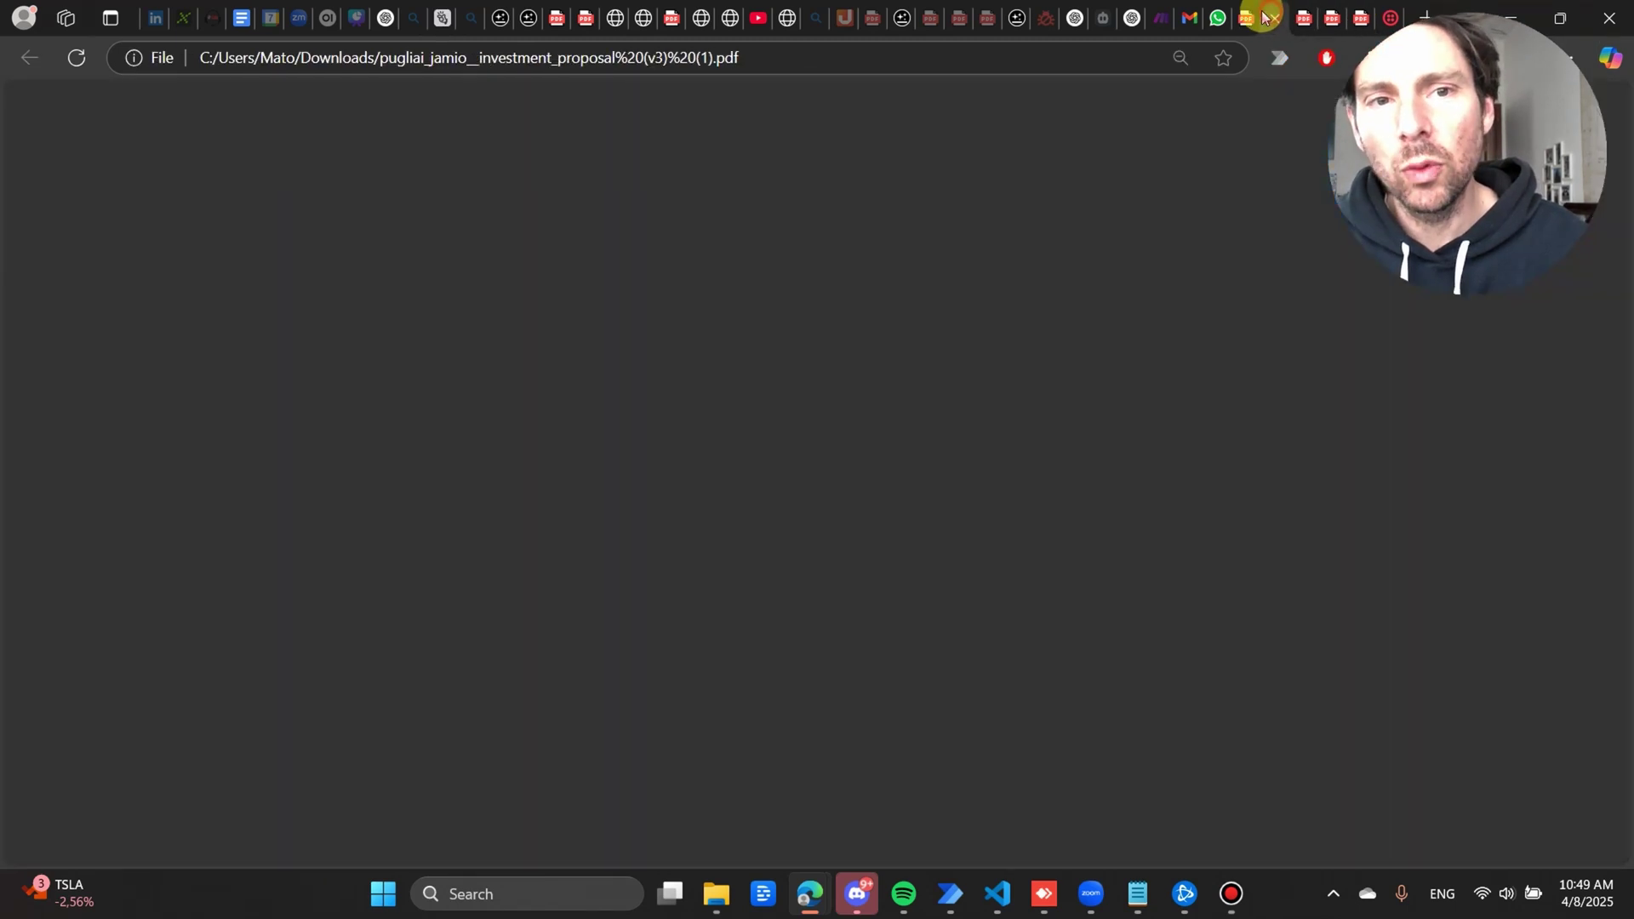
pyautogui.click(1243, 17)
# Scroll the dark deck from the title slide to the ProcessLenz €90/month pricing slide.
pyautogui.scroll(10, 1098, 339)
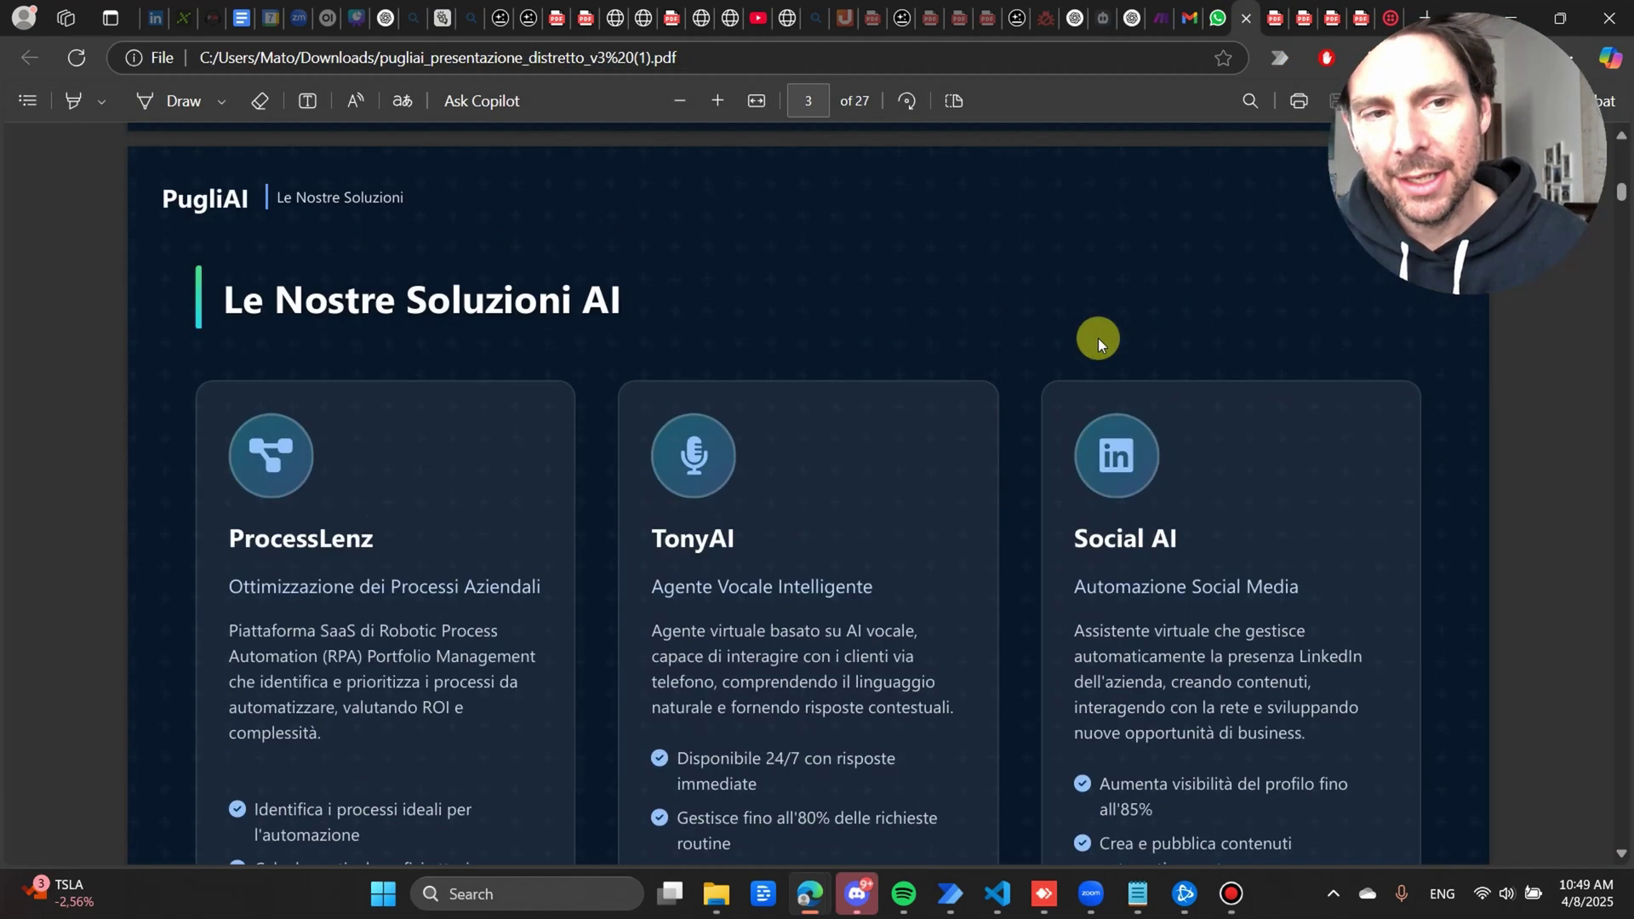
pyautogui.scroll(10, 1098, 339)
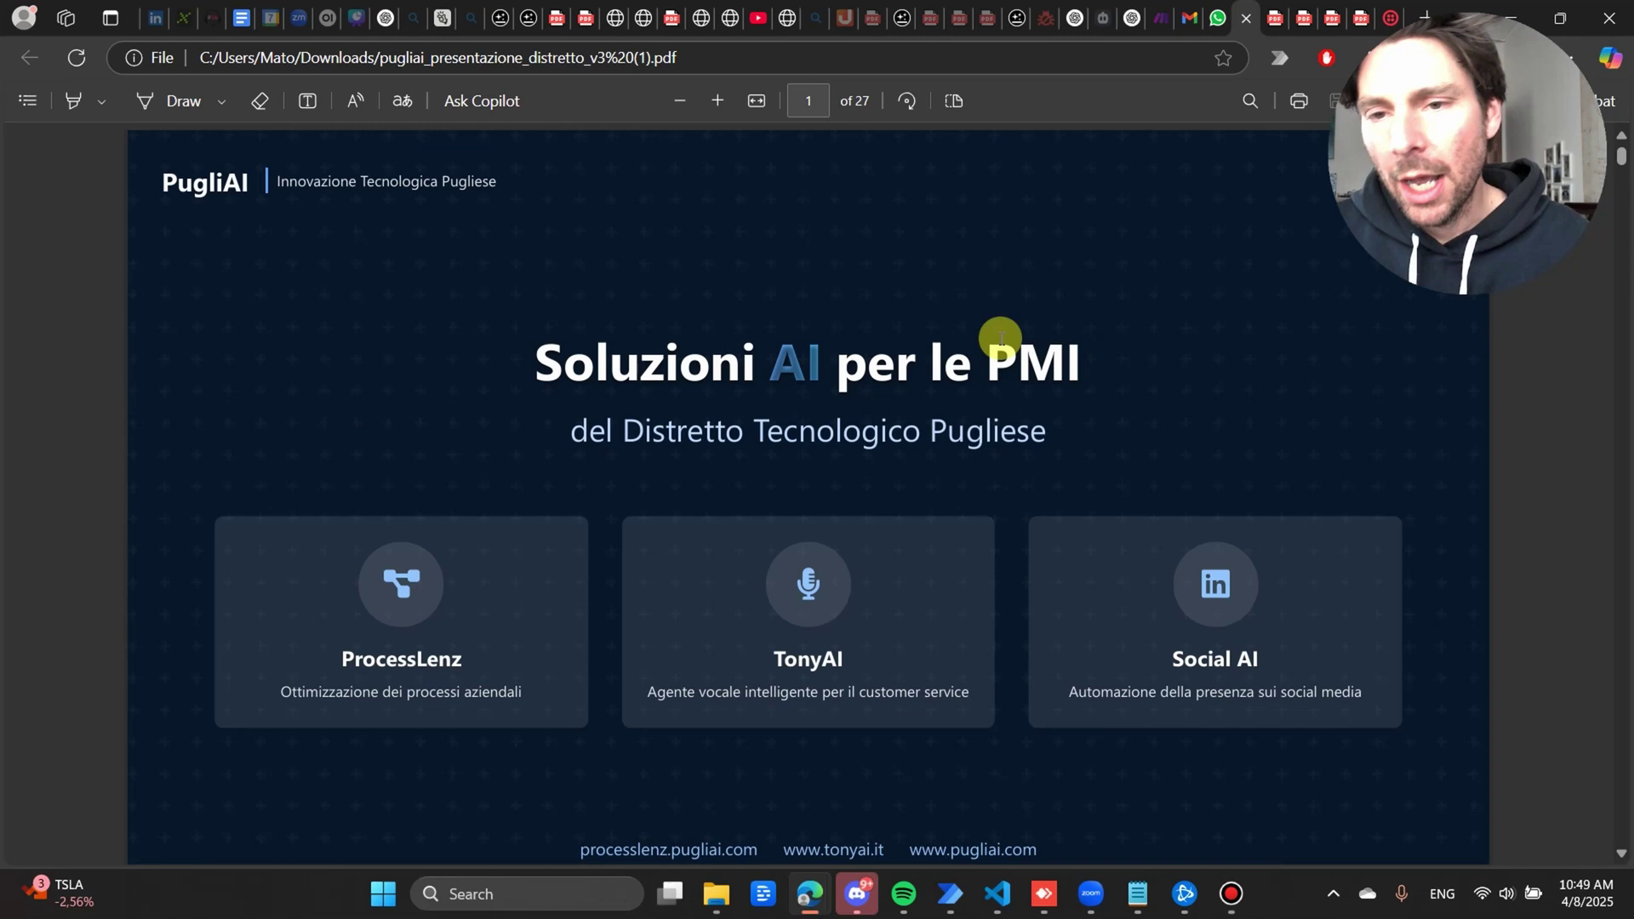
pyautogui.scroll(-10, 1002, 339)
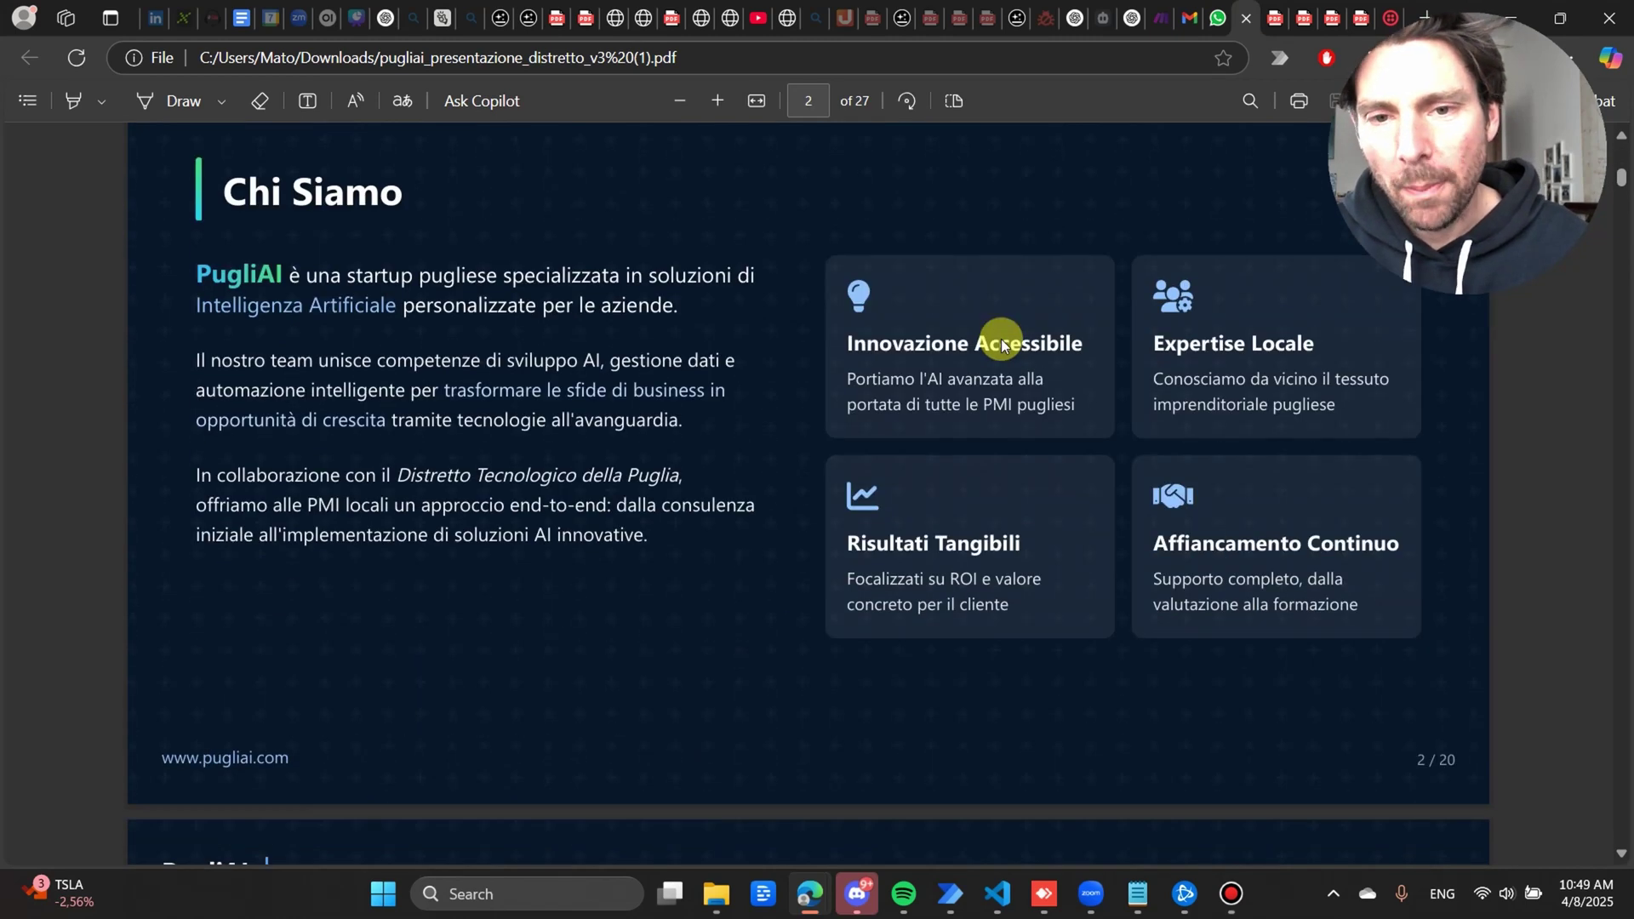
pyautogui.scroll(-3, 1001, 343)
pyautogui.scroll(-7, 1003, 343)
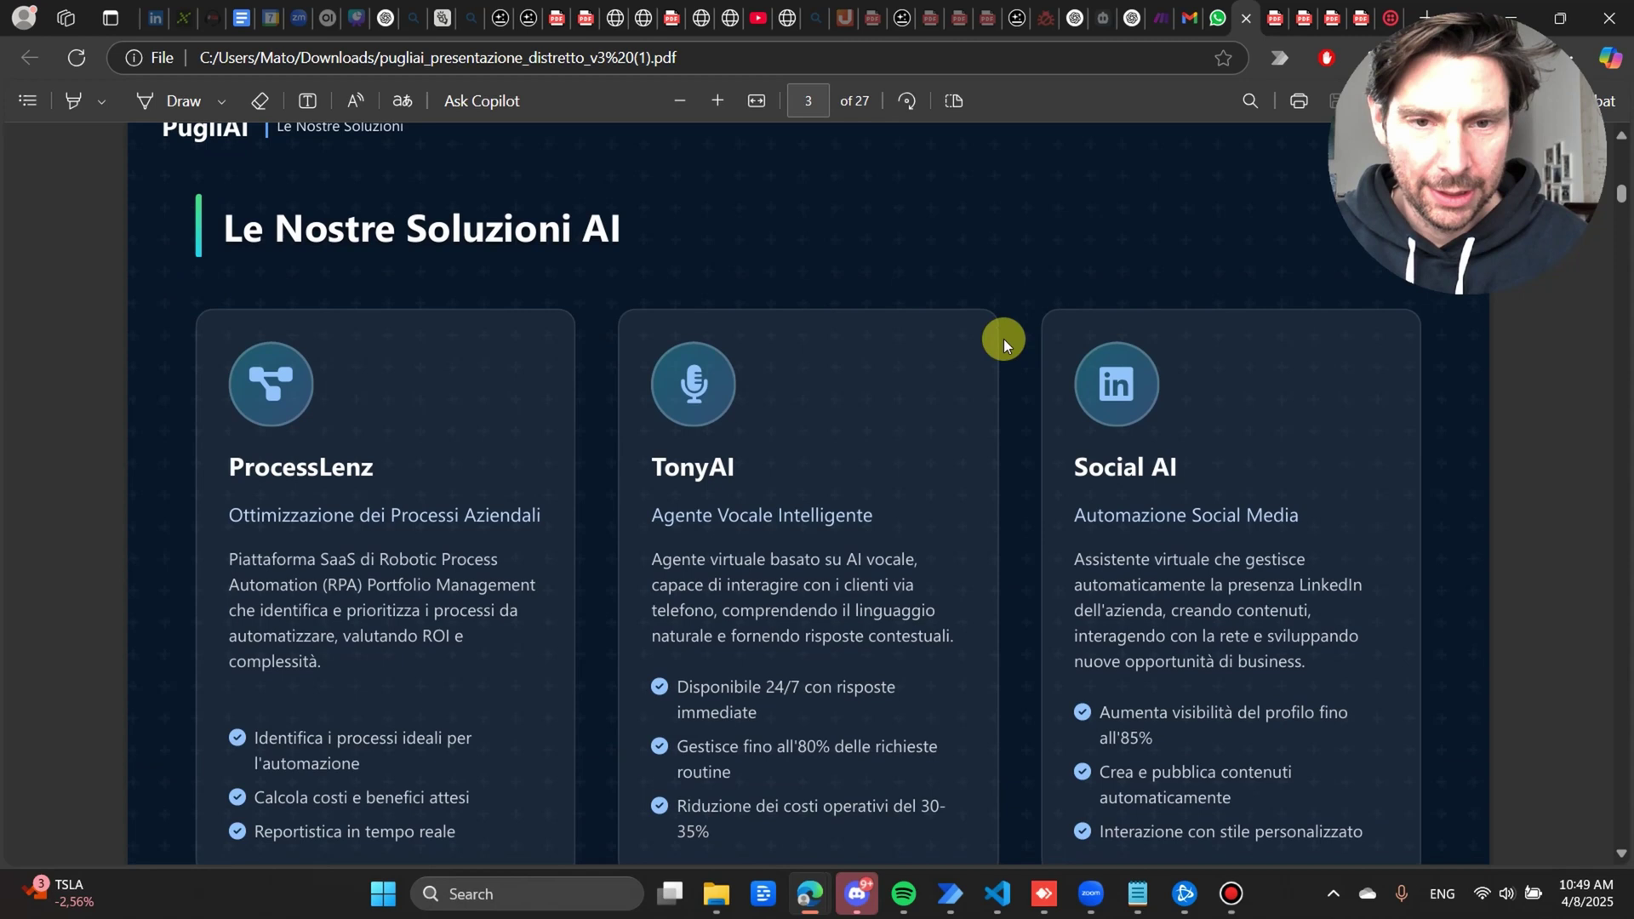
pyautogui.scroll(-5, 1003, 339)
pyautogui.scroll(-6, 1005, 339)
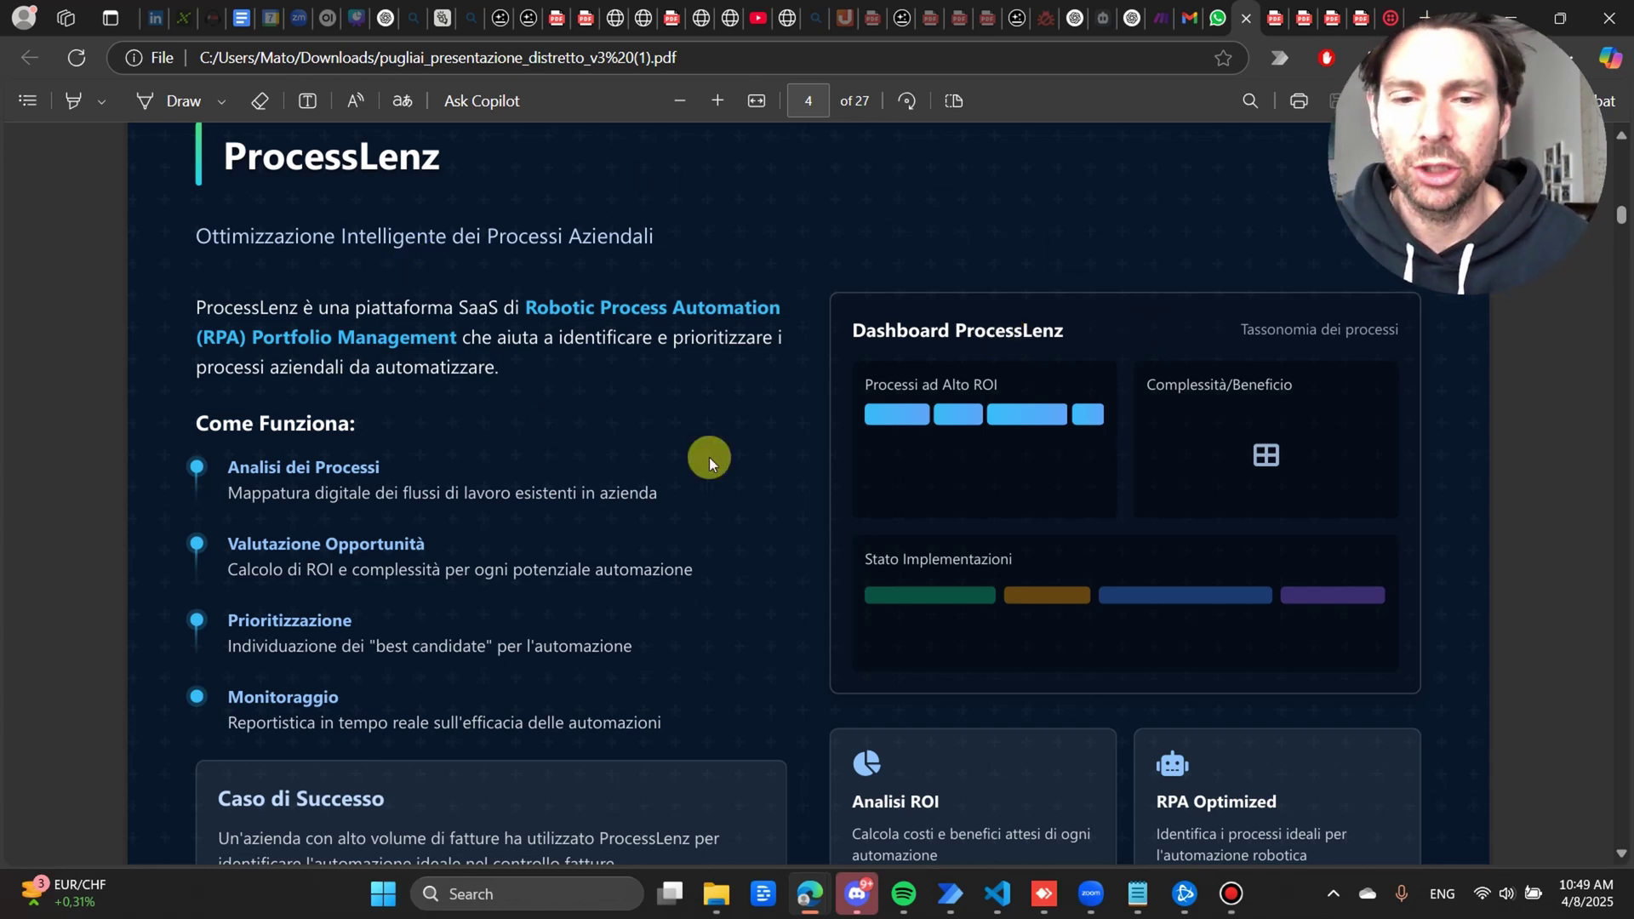
pyautogui.scroll(-10, 709, 463)
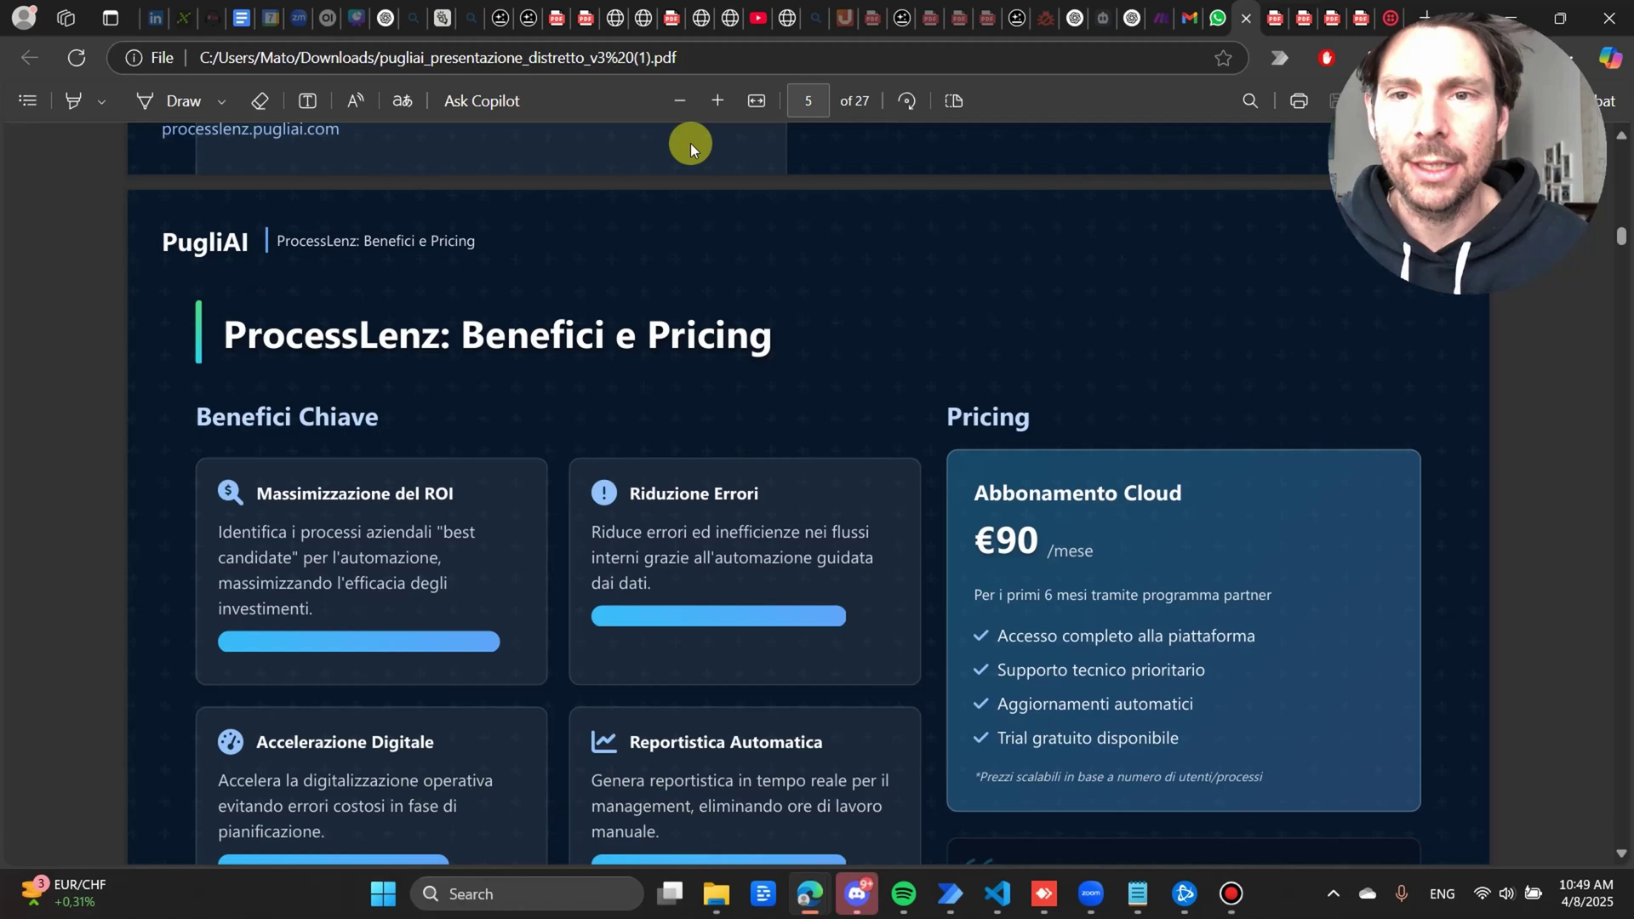
# Return to the Genspark home tab and bring up the Super Agent chat page.
pyautogui.click(499, 20)
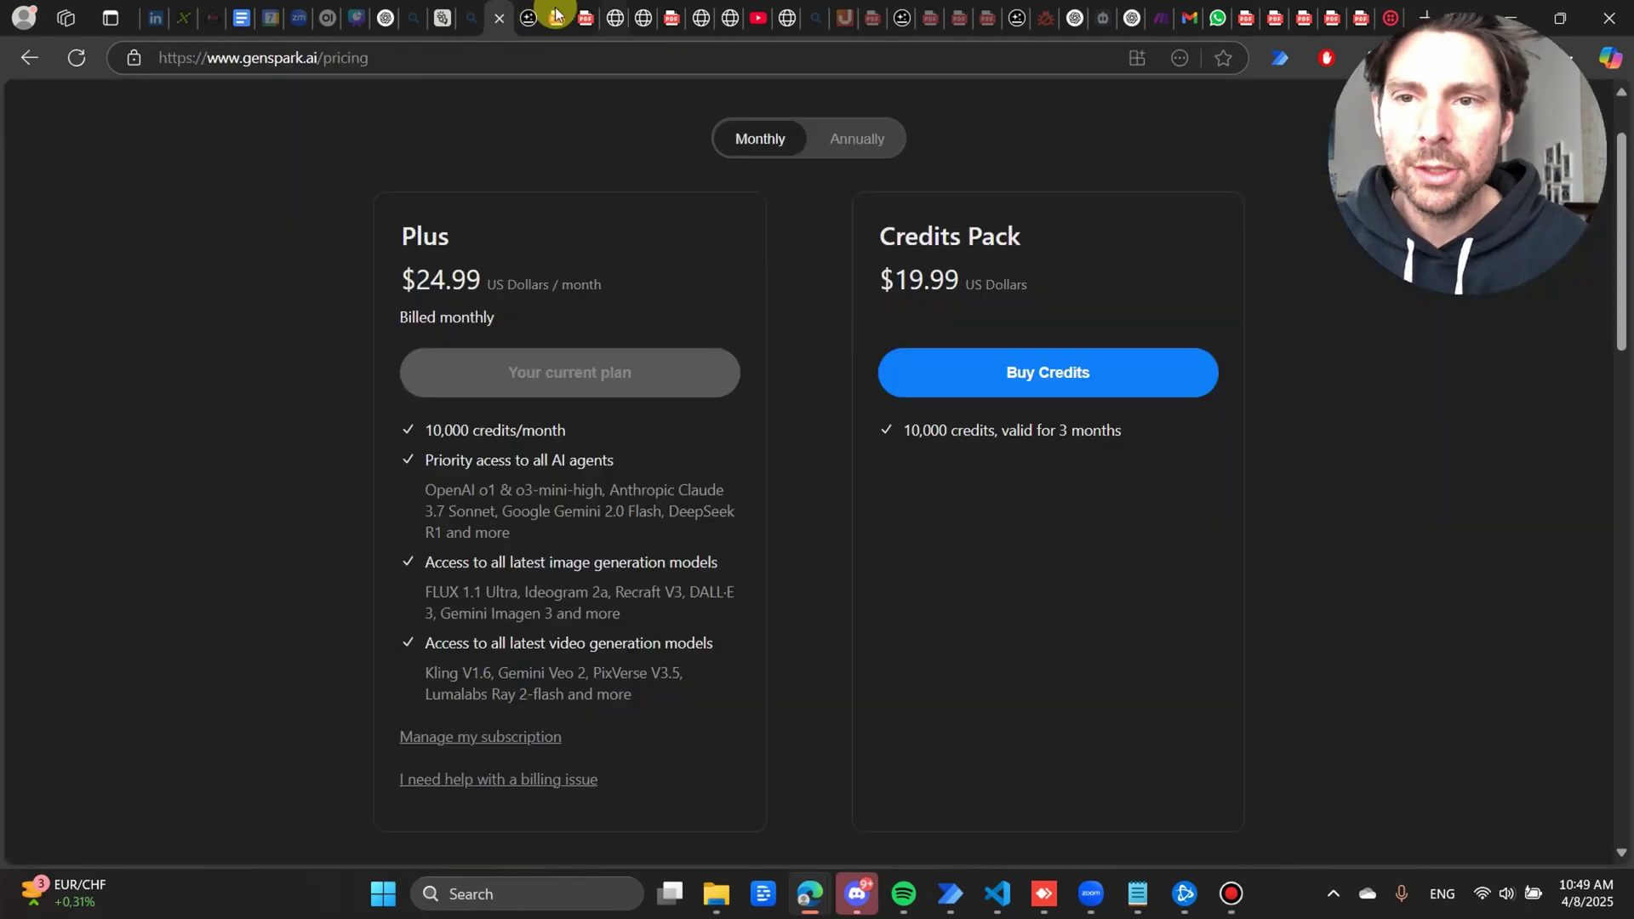
pyautogui.click(529, 16)
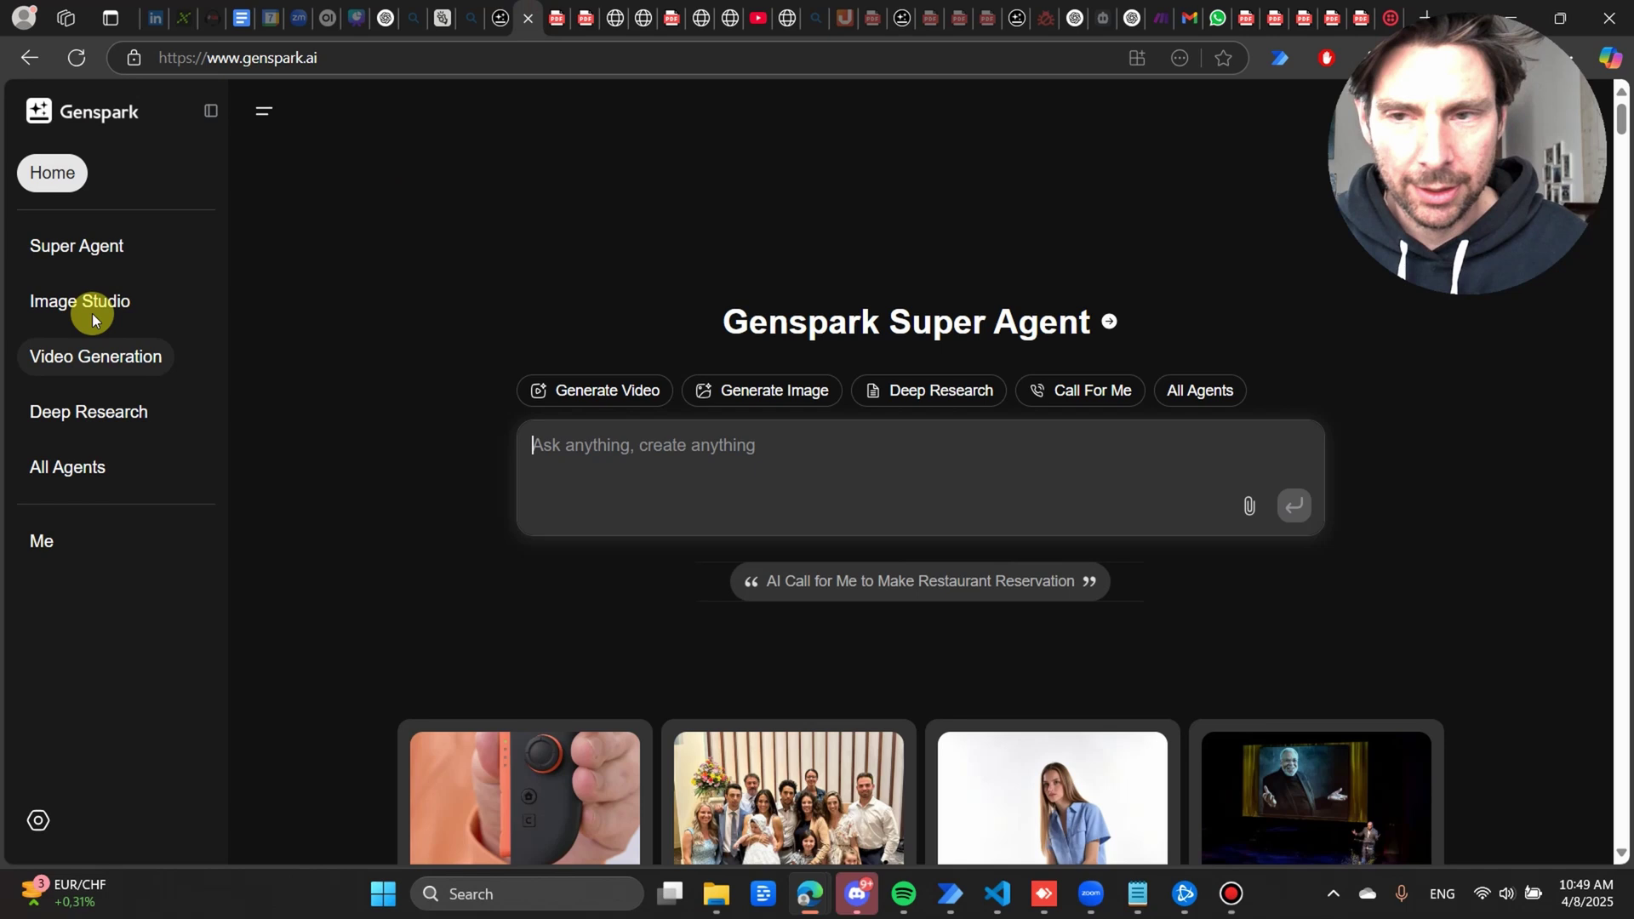
pyautogui.click(97, 246)
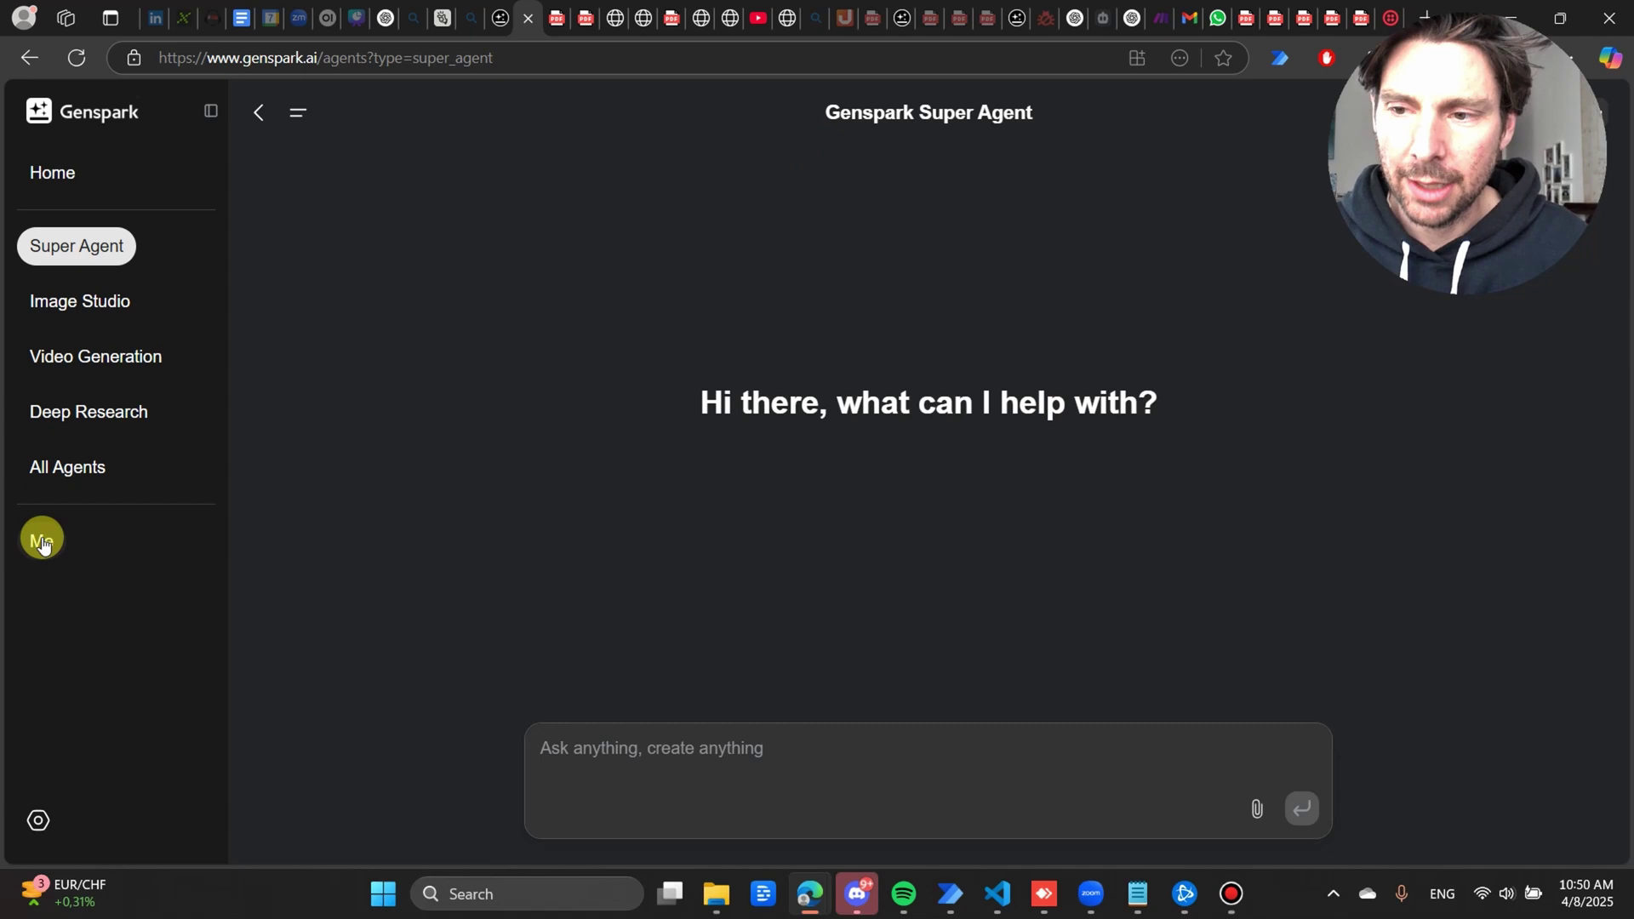
# From the Me profile history, reopen the 08:14 sales-presentation conversation.
pyautogui.click(85, 470)
pyautogui.click(43, 540)
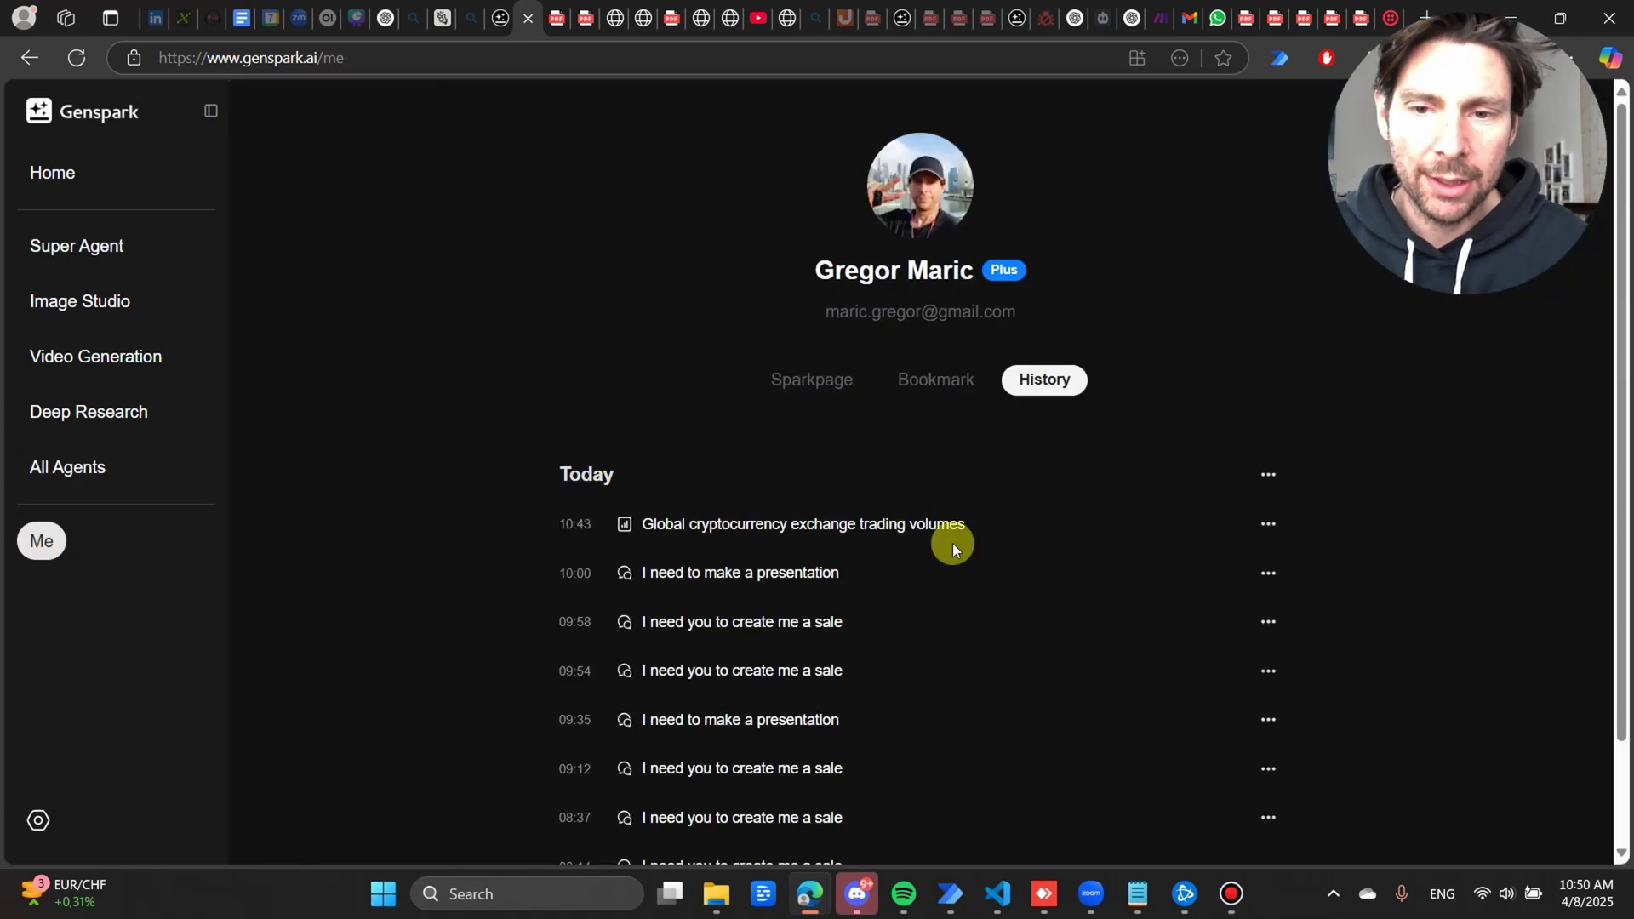
pyautogui.scroll(-2, 836, 519)
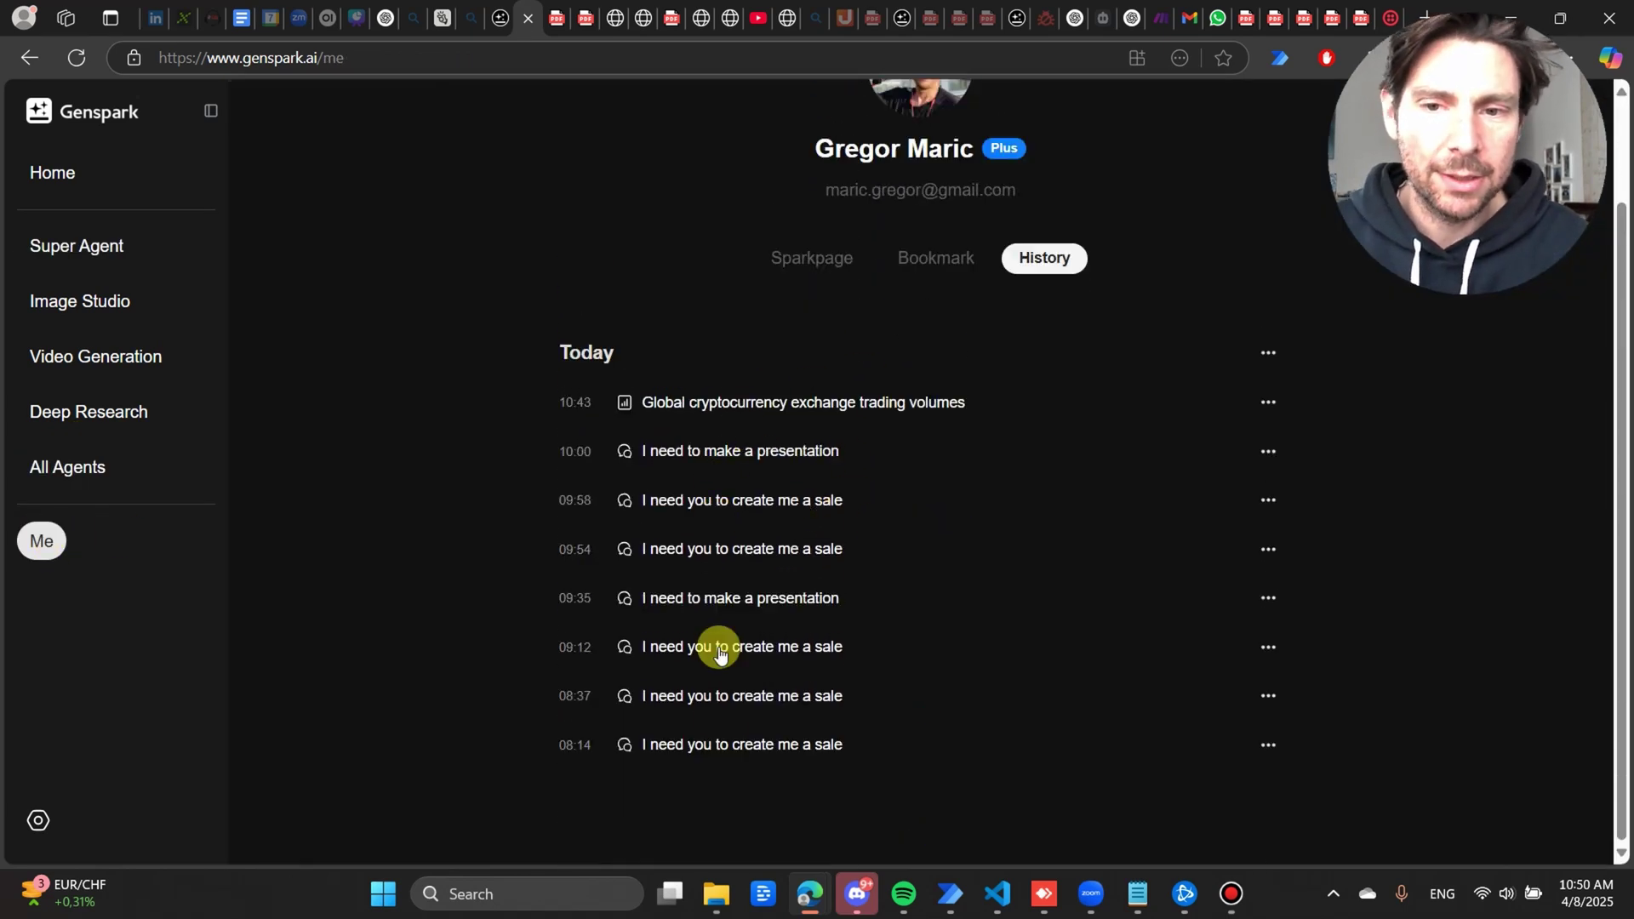
pyautogui.click(720, 752)
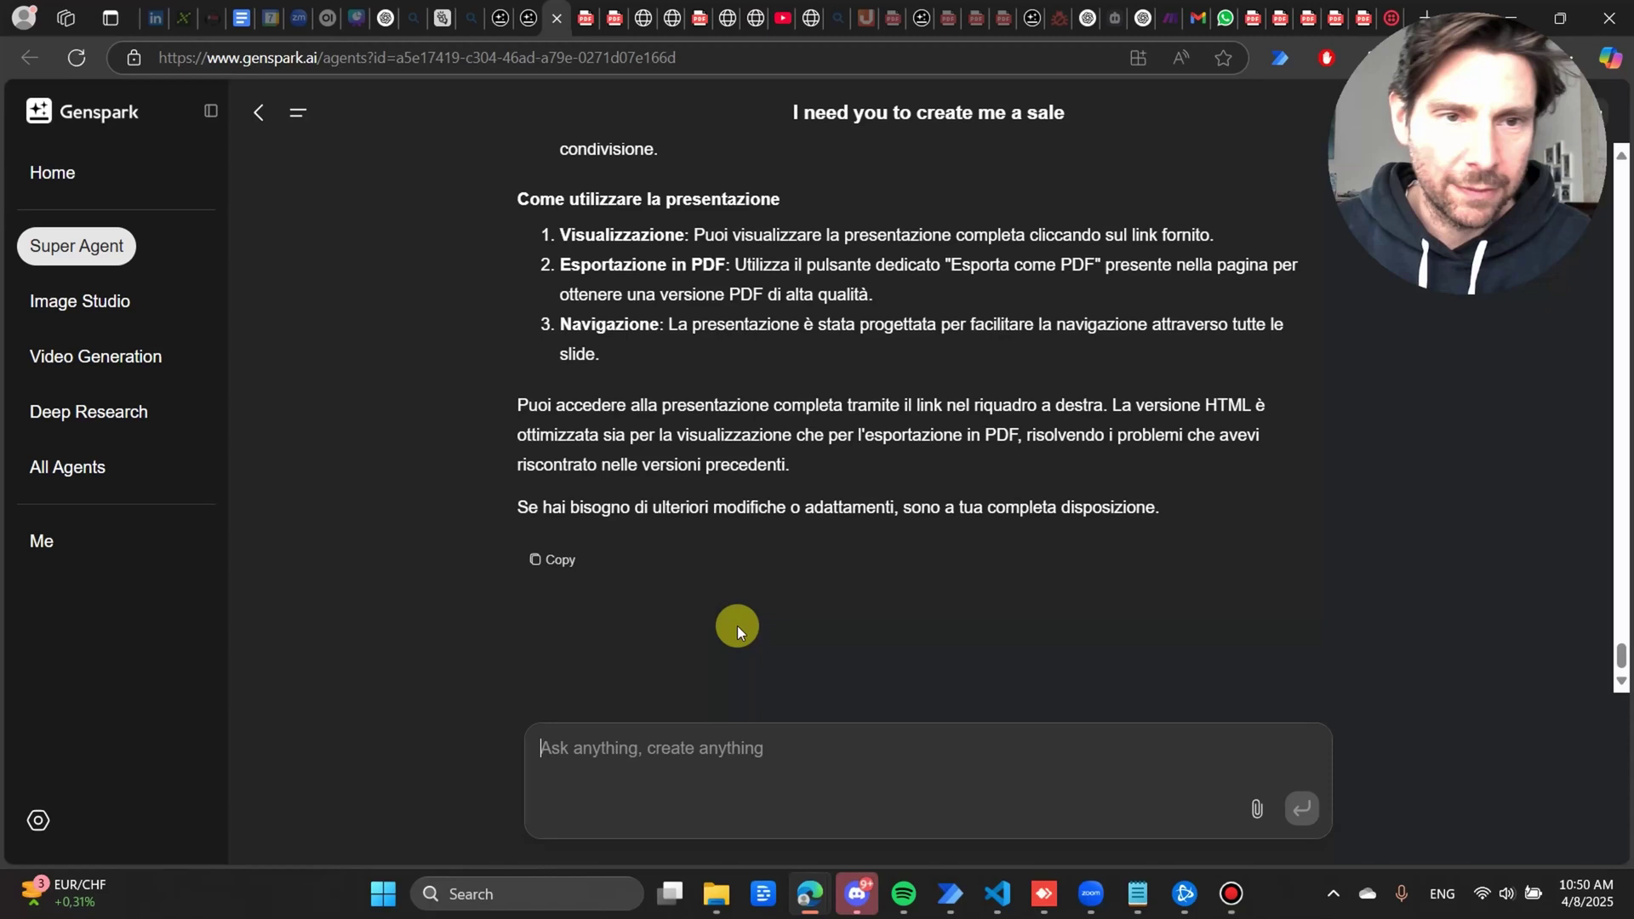
# Scroll through the chat behind the 20-slide 'Soluzioni AI per le PMI del Distretto Tecnologico Pugliese' deck.
pyautogui.scroll(15, 916, 325)
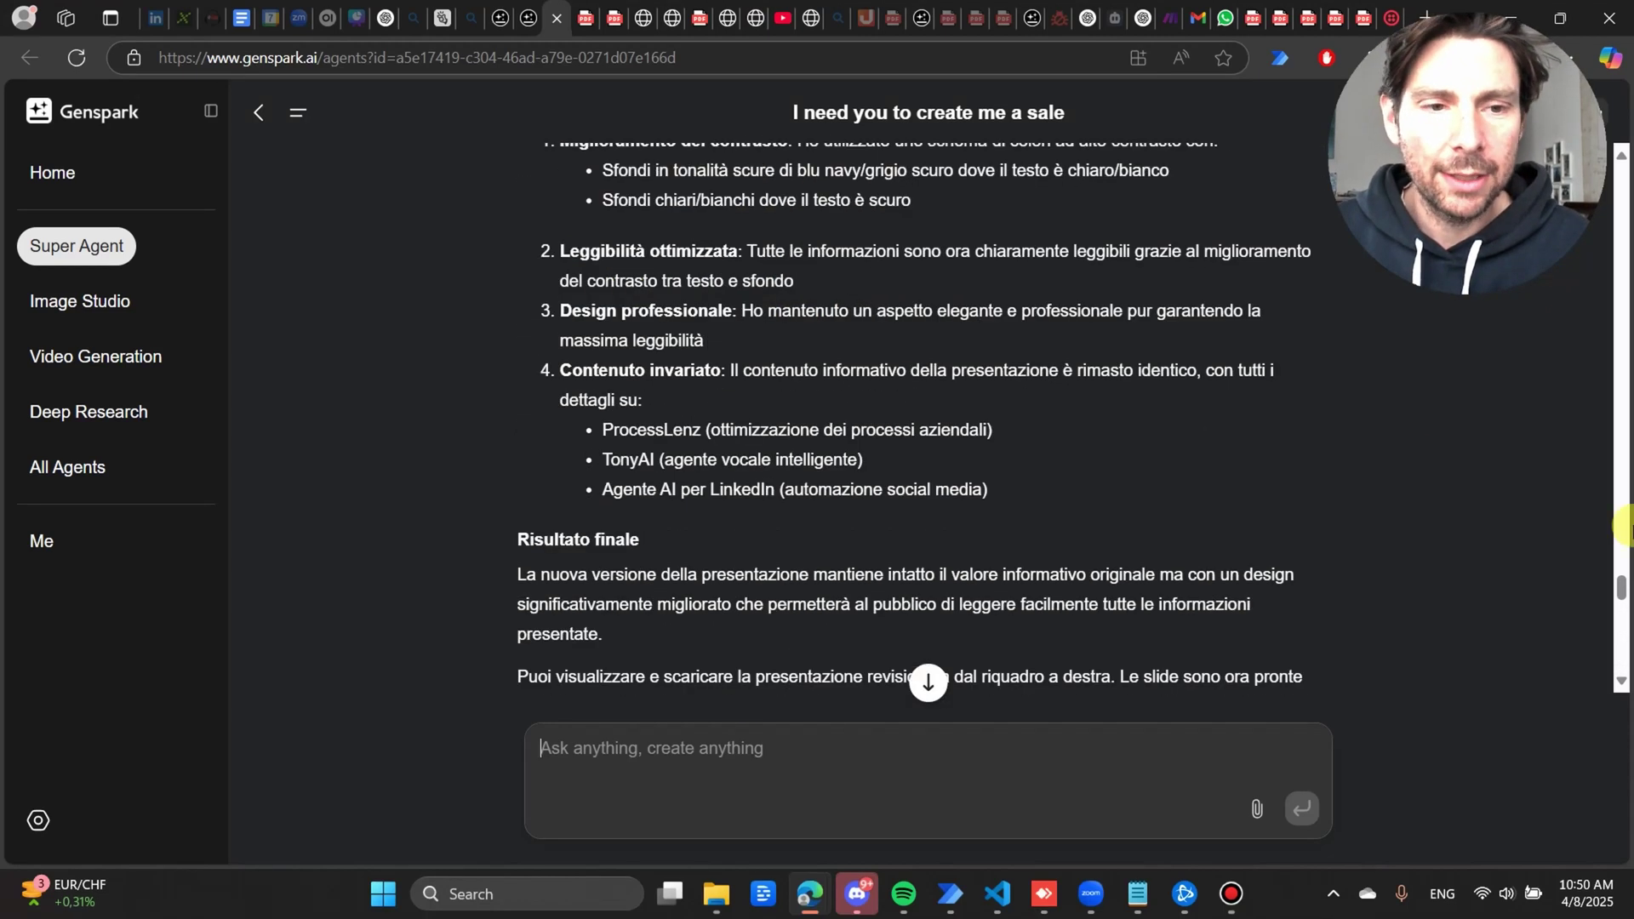
pyautogui.moveTo(1621, 581); pyautogui.dragTo(1621, 175)
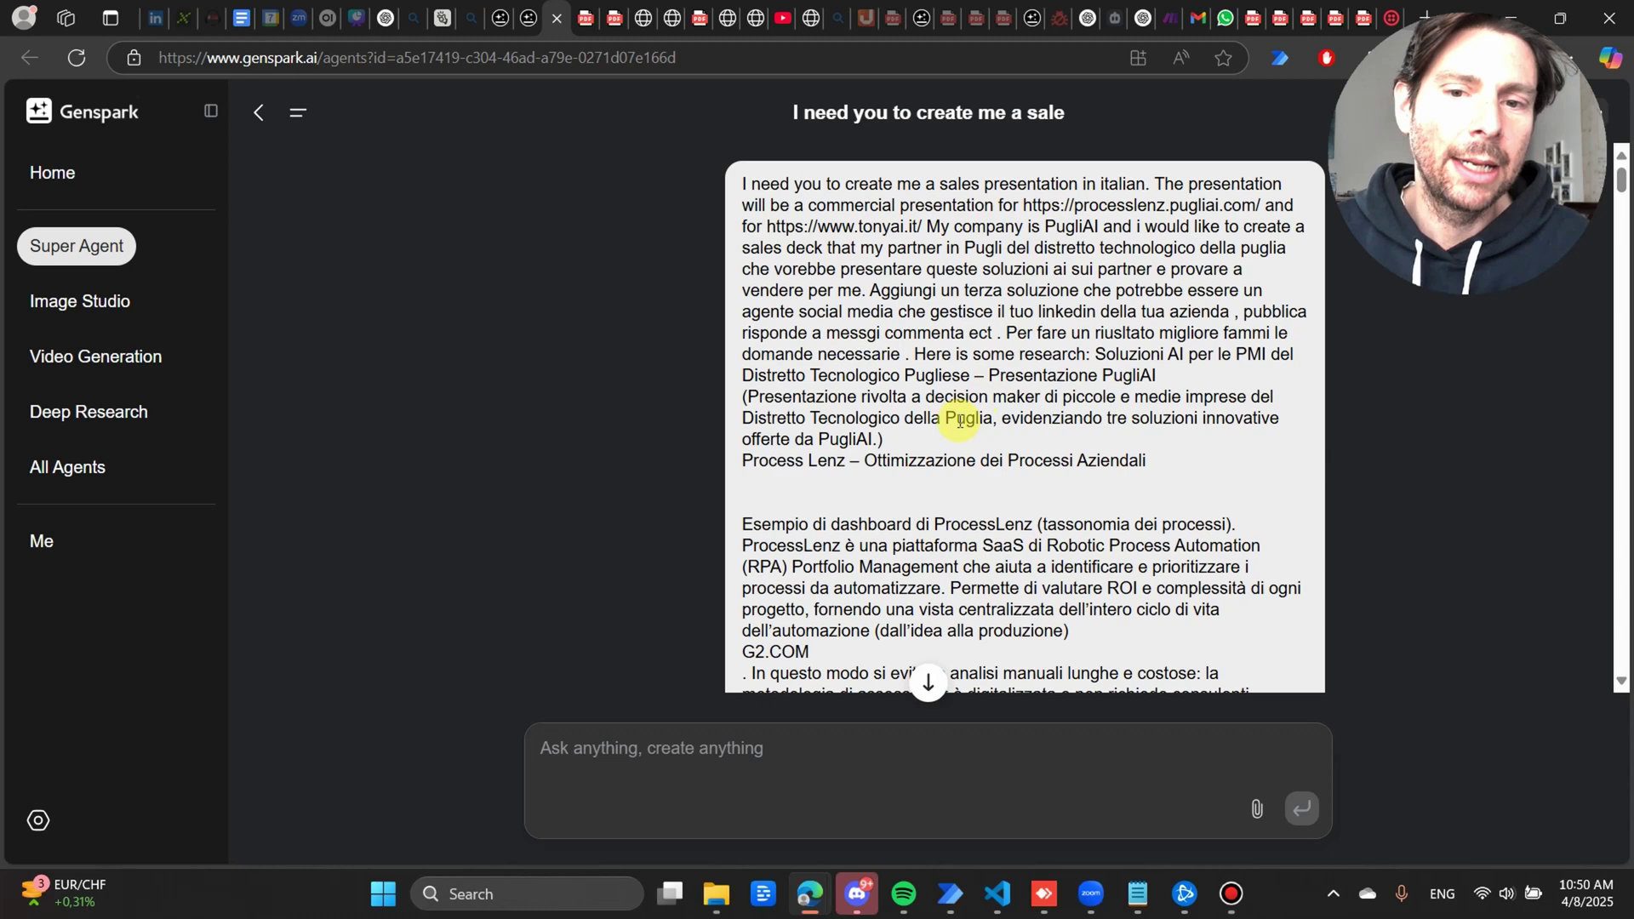
pyautogui.scroll(-2, 944, 408)
pyautogui.scroll(-20, 1009, 375)
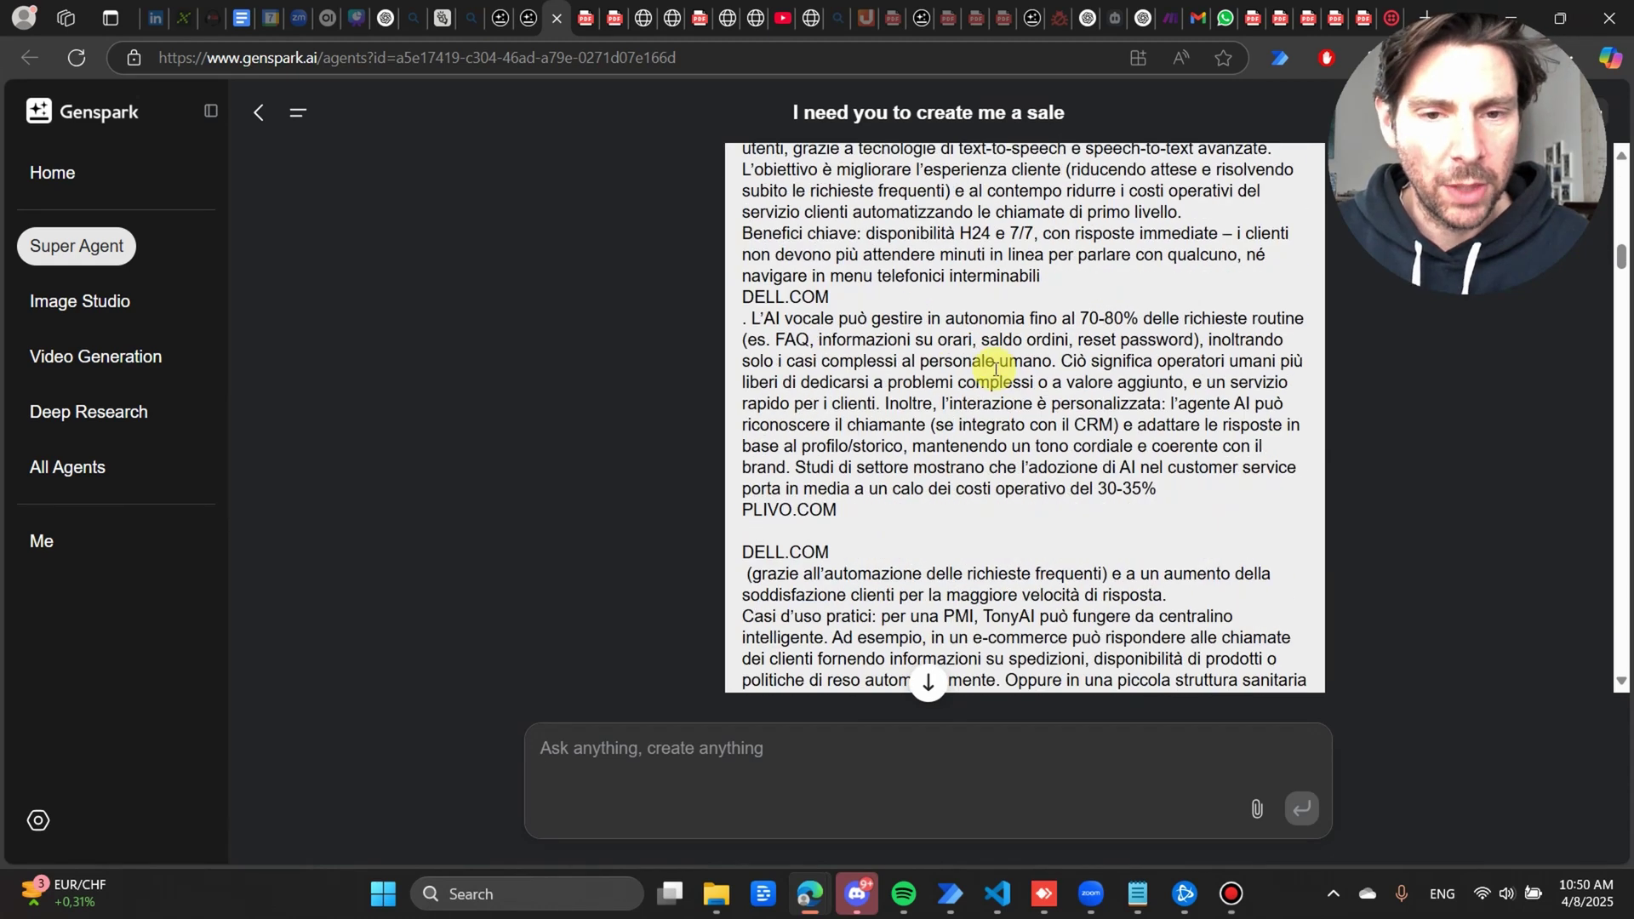
pyautogui.moveTo(1623, 412); pyautogui.dragTo(1623, 478)
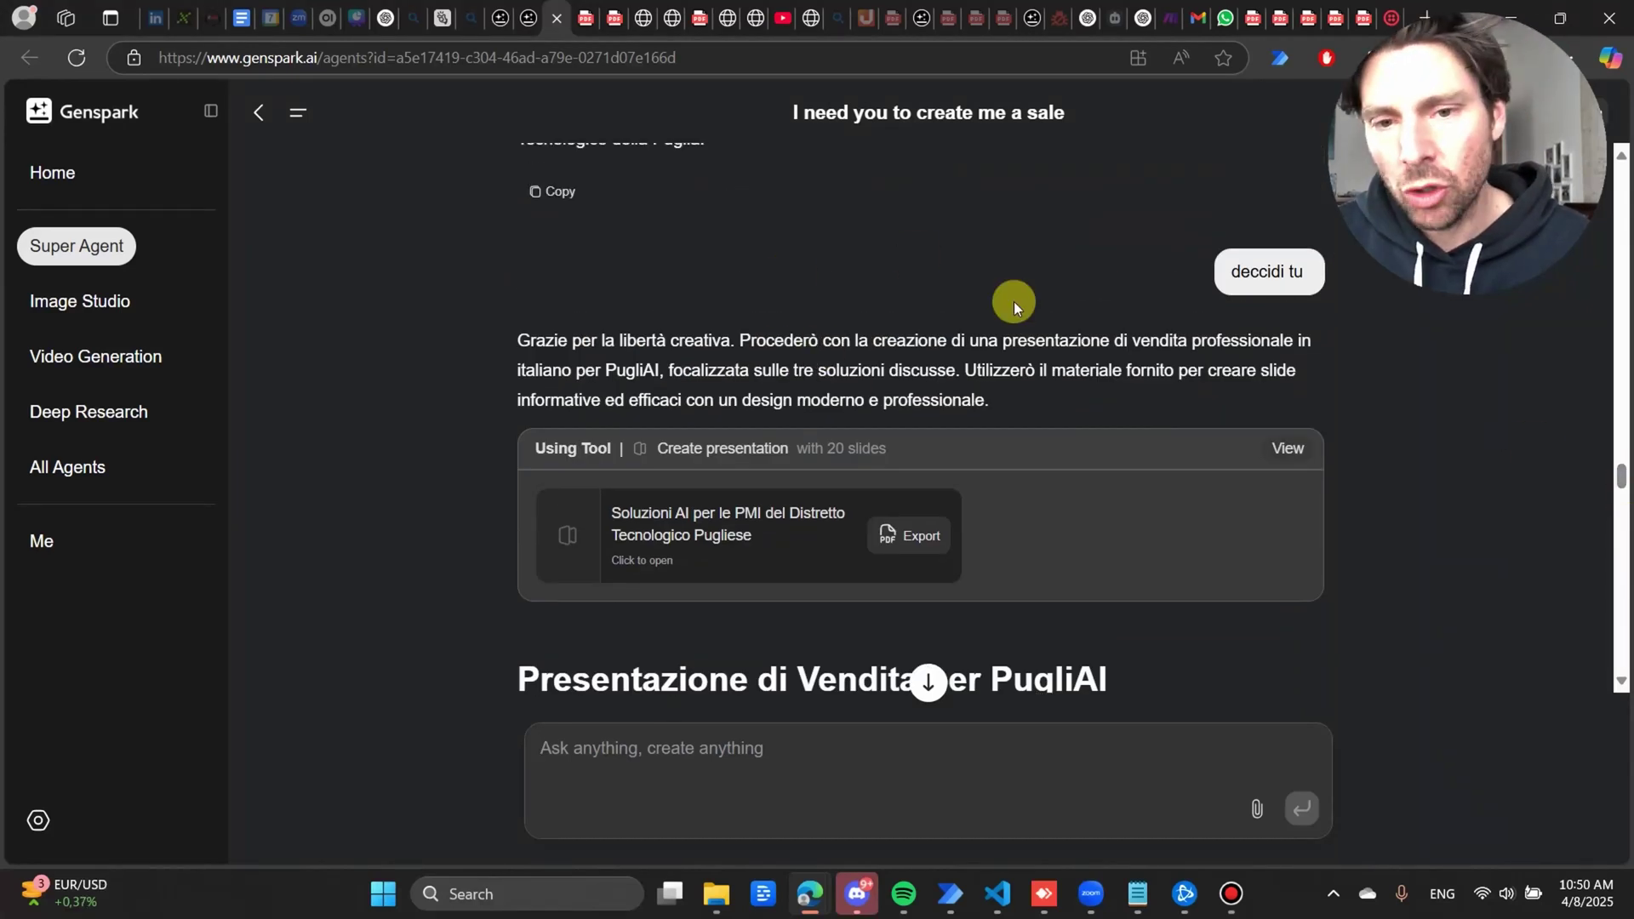
# Preview the regenerated dark, high-contrast PugliAI slides in the right panel and scroll through them.
pyautogui.click(1291, 449)
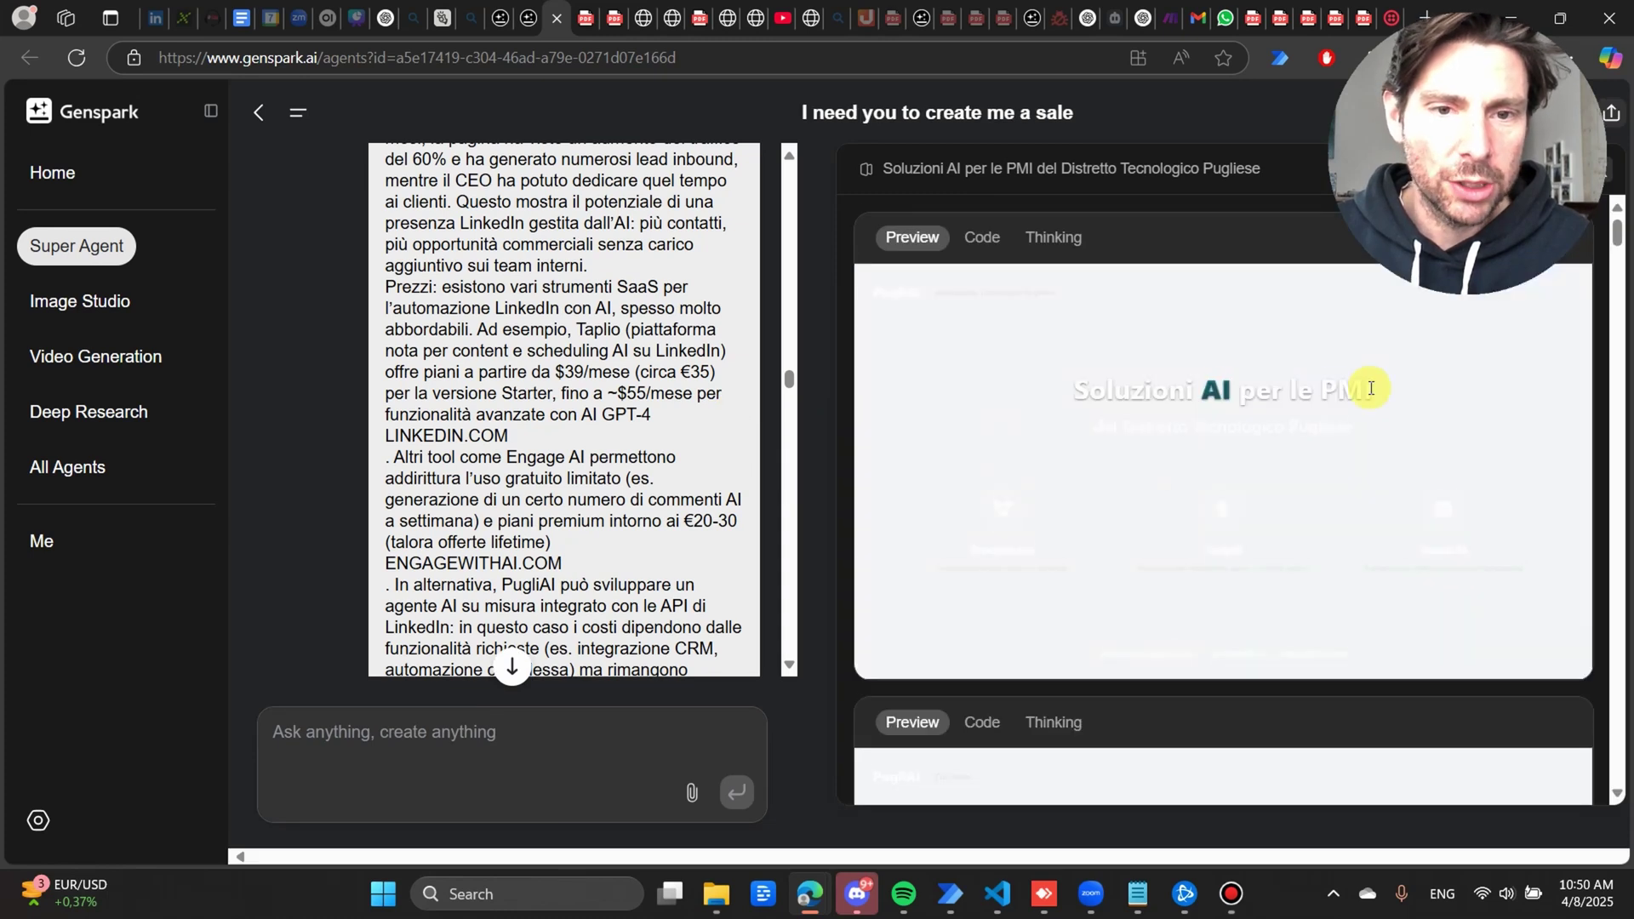
pyautogui.scroll(-2, 1362, 395)
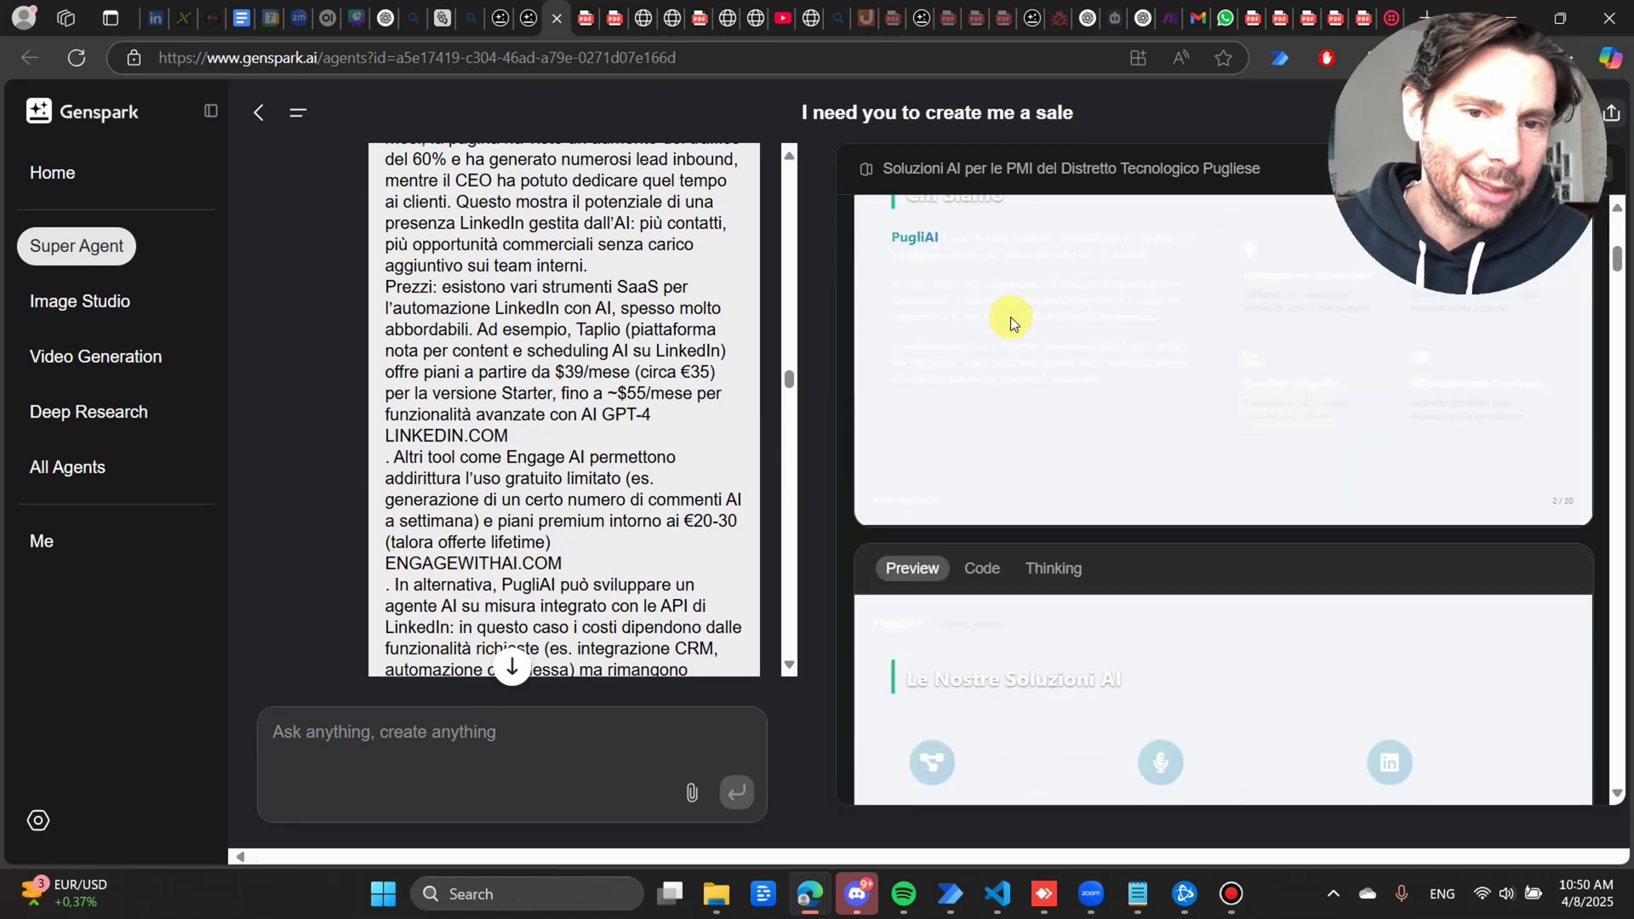
pyautogui.scroll(-10, 675, 372)
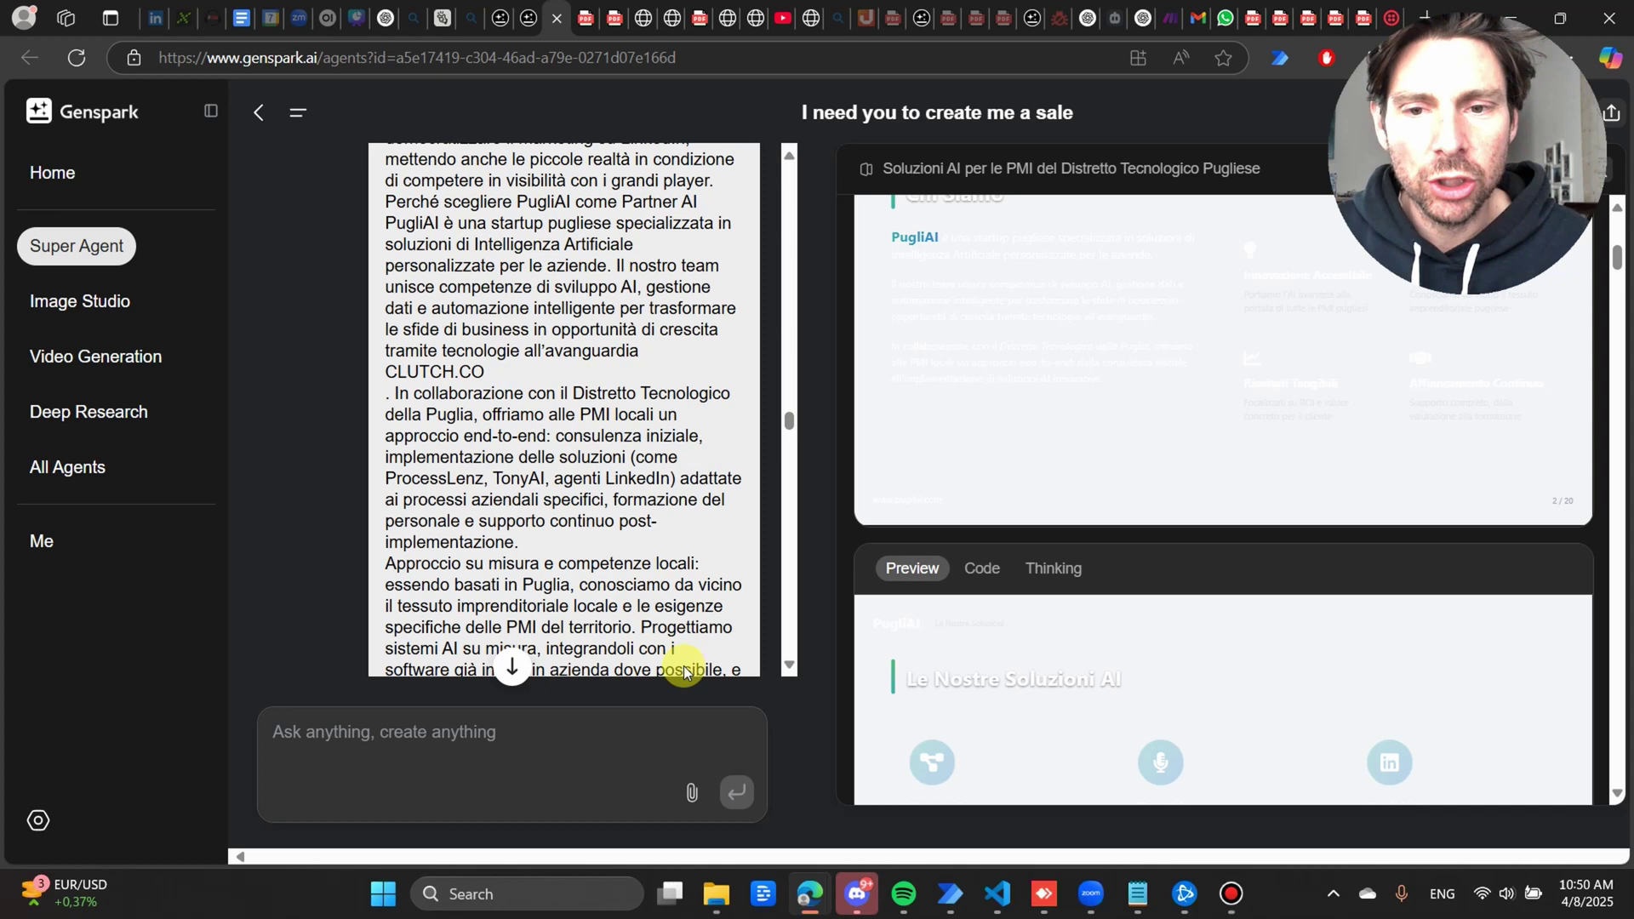
pyautogui.scroll(-15, 684, 671)
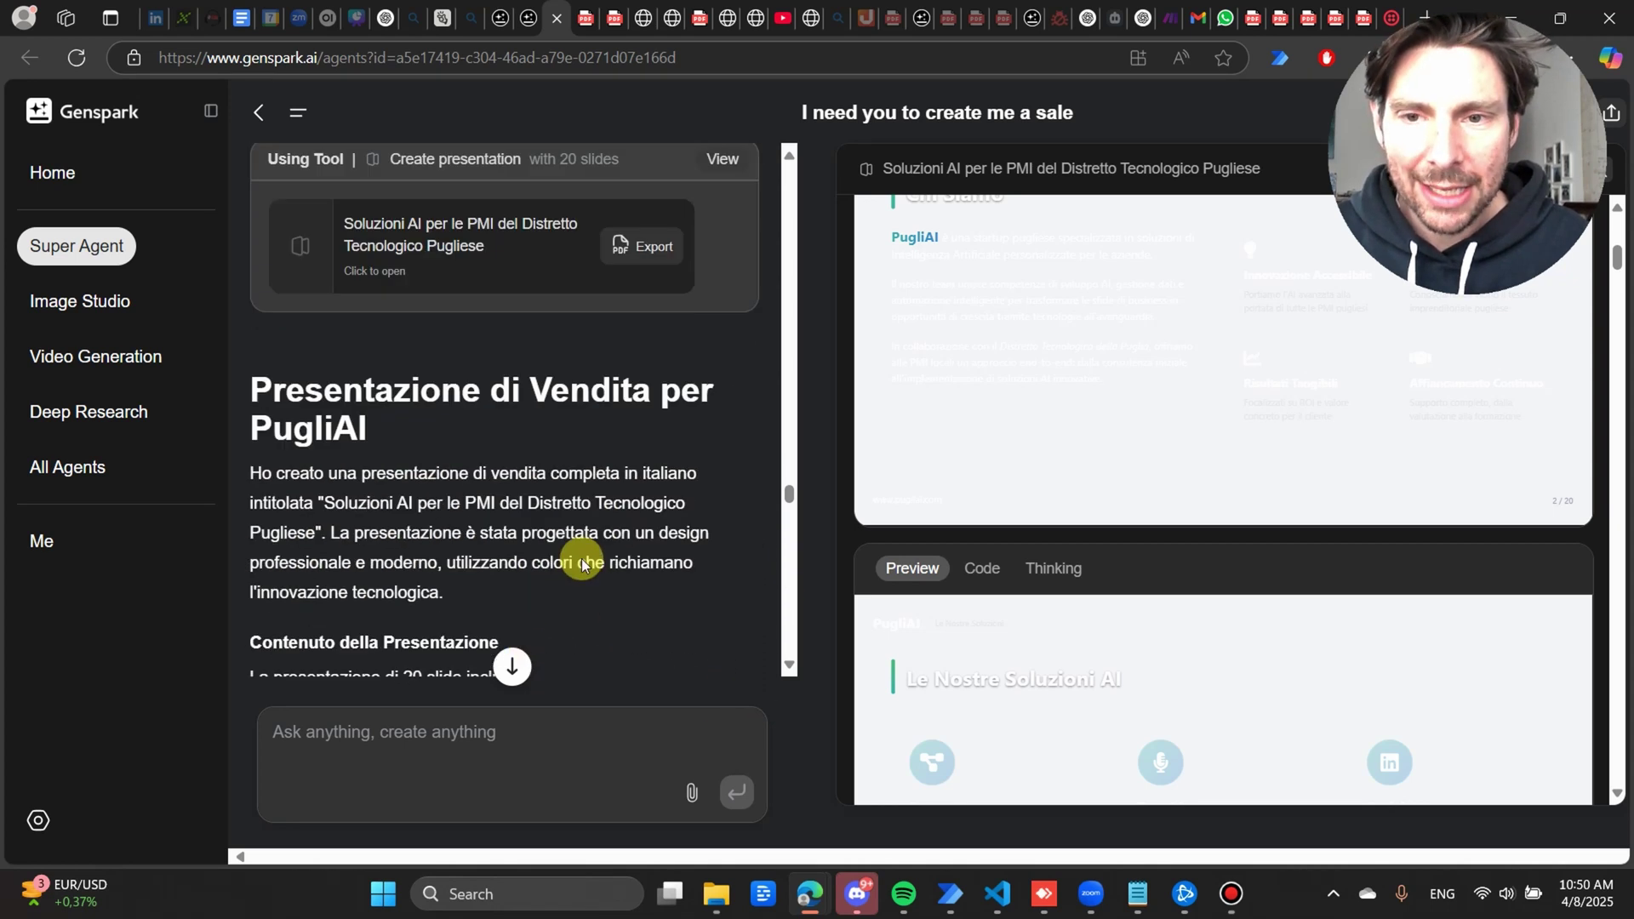
pyautogui.scroll(-15, 596, 554)
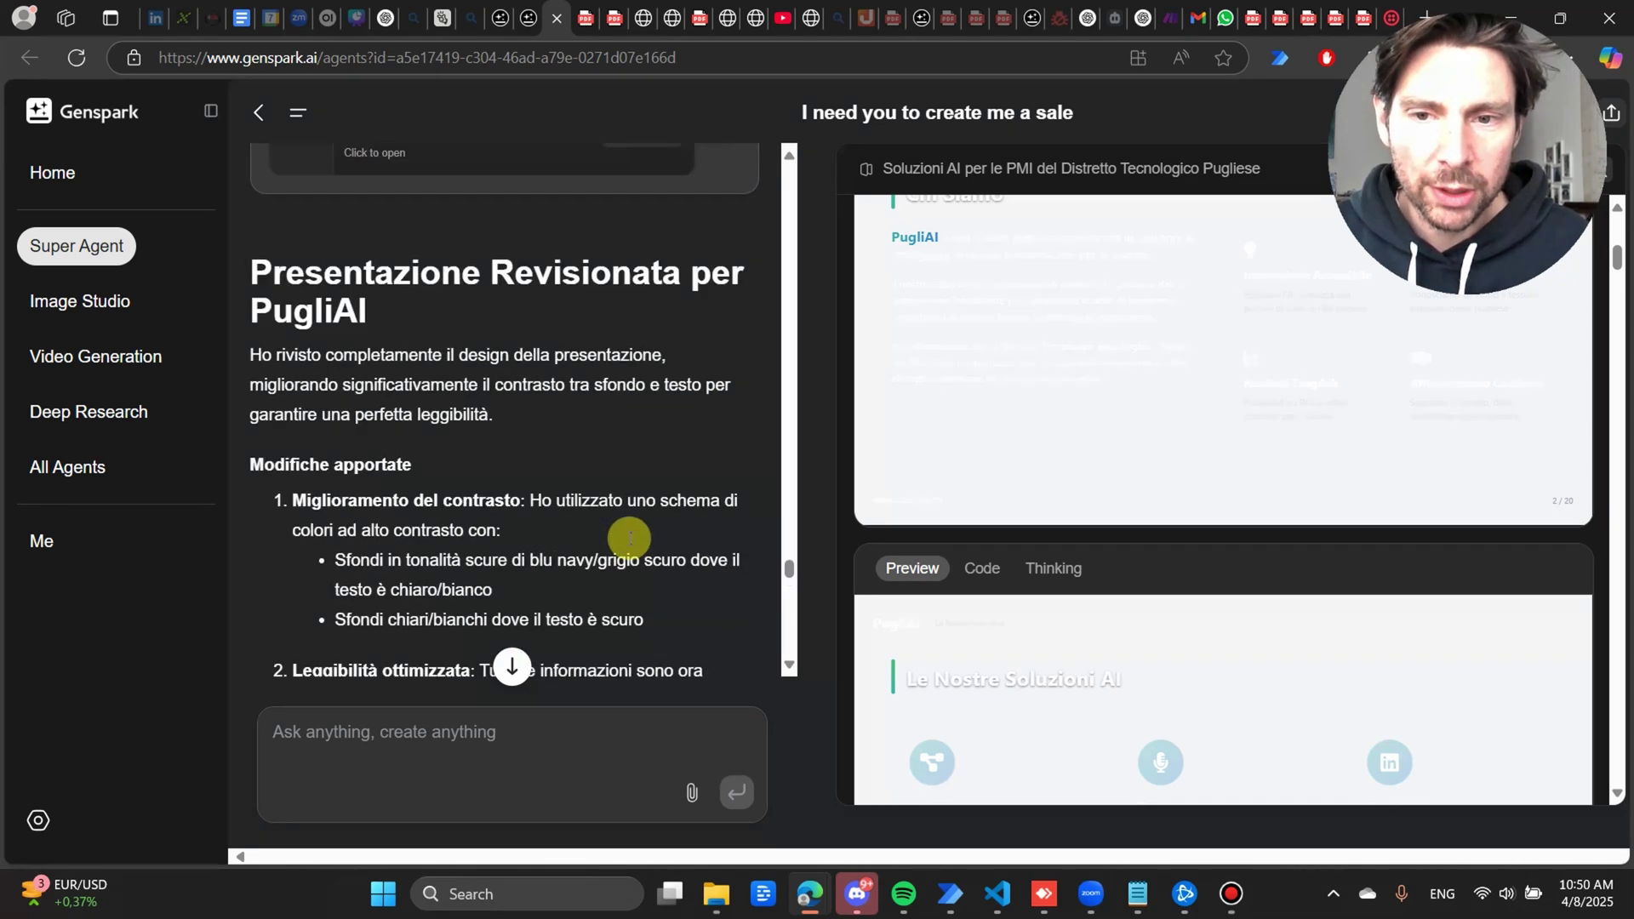
pyautogui.scroll(4, 681, 443)
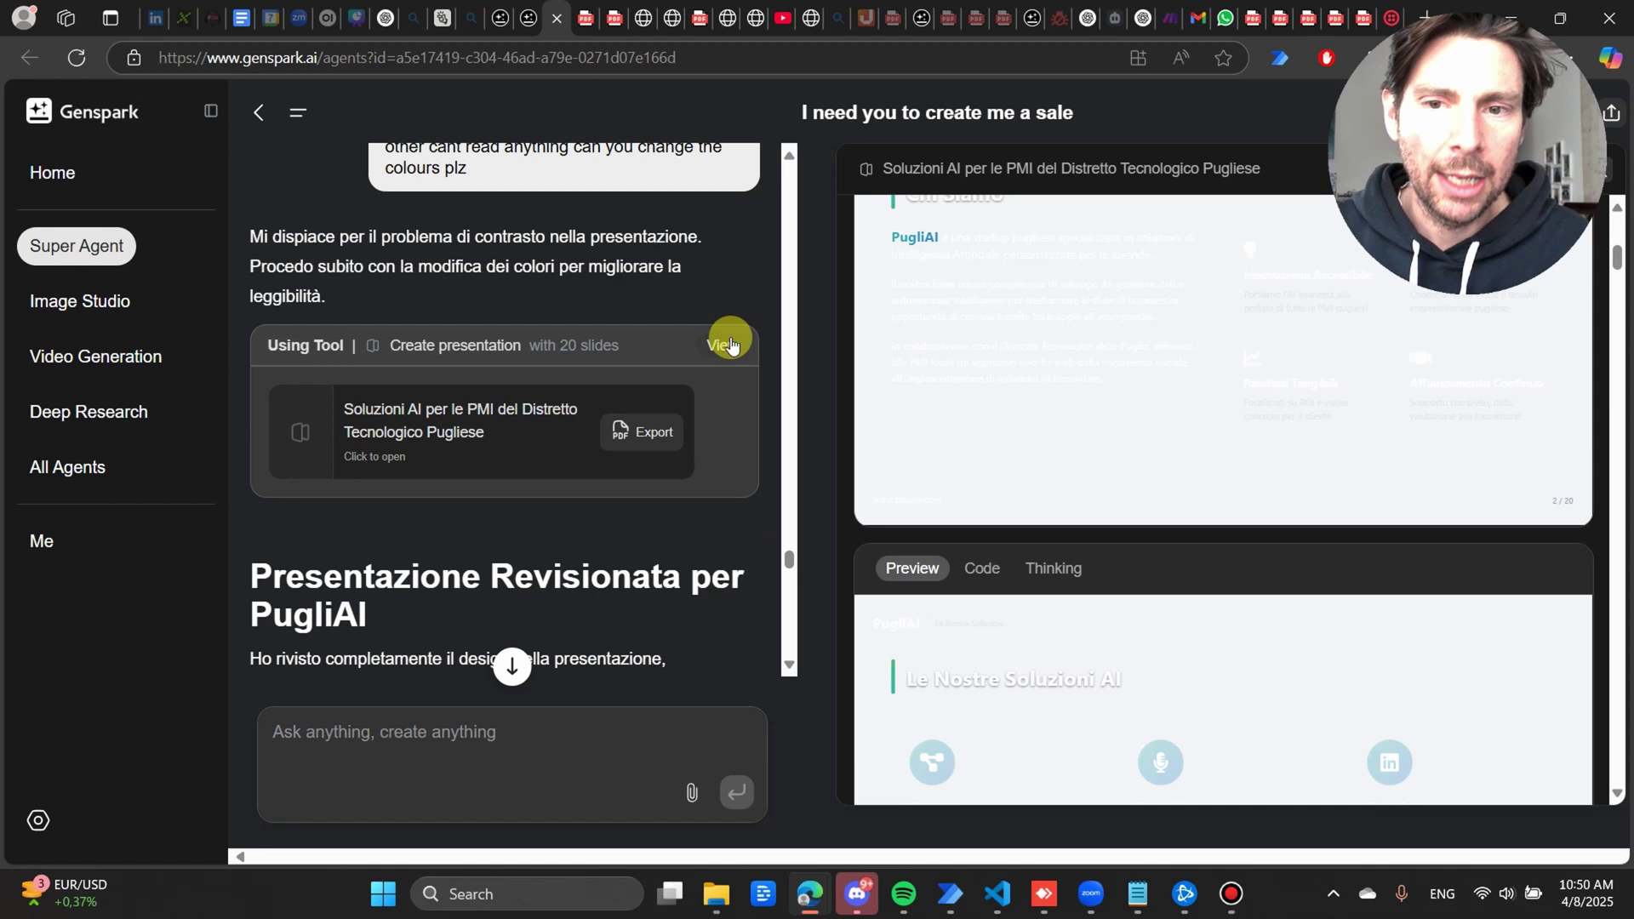
# Expand how the revised deck was generated and preview the Confronto delle Soluzioni slide.
pyautogui.click(730, 343)
pyautogui.scroll(1, 634, 287)
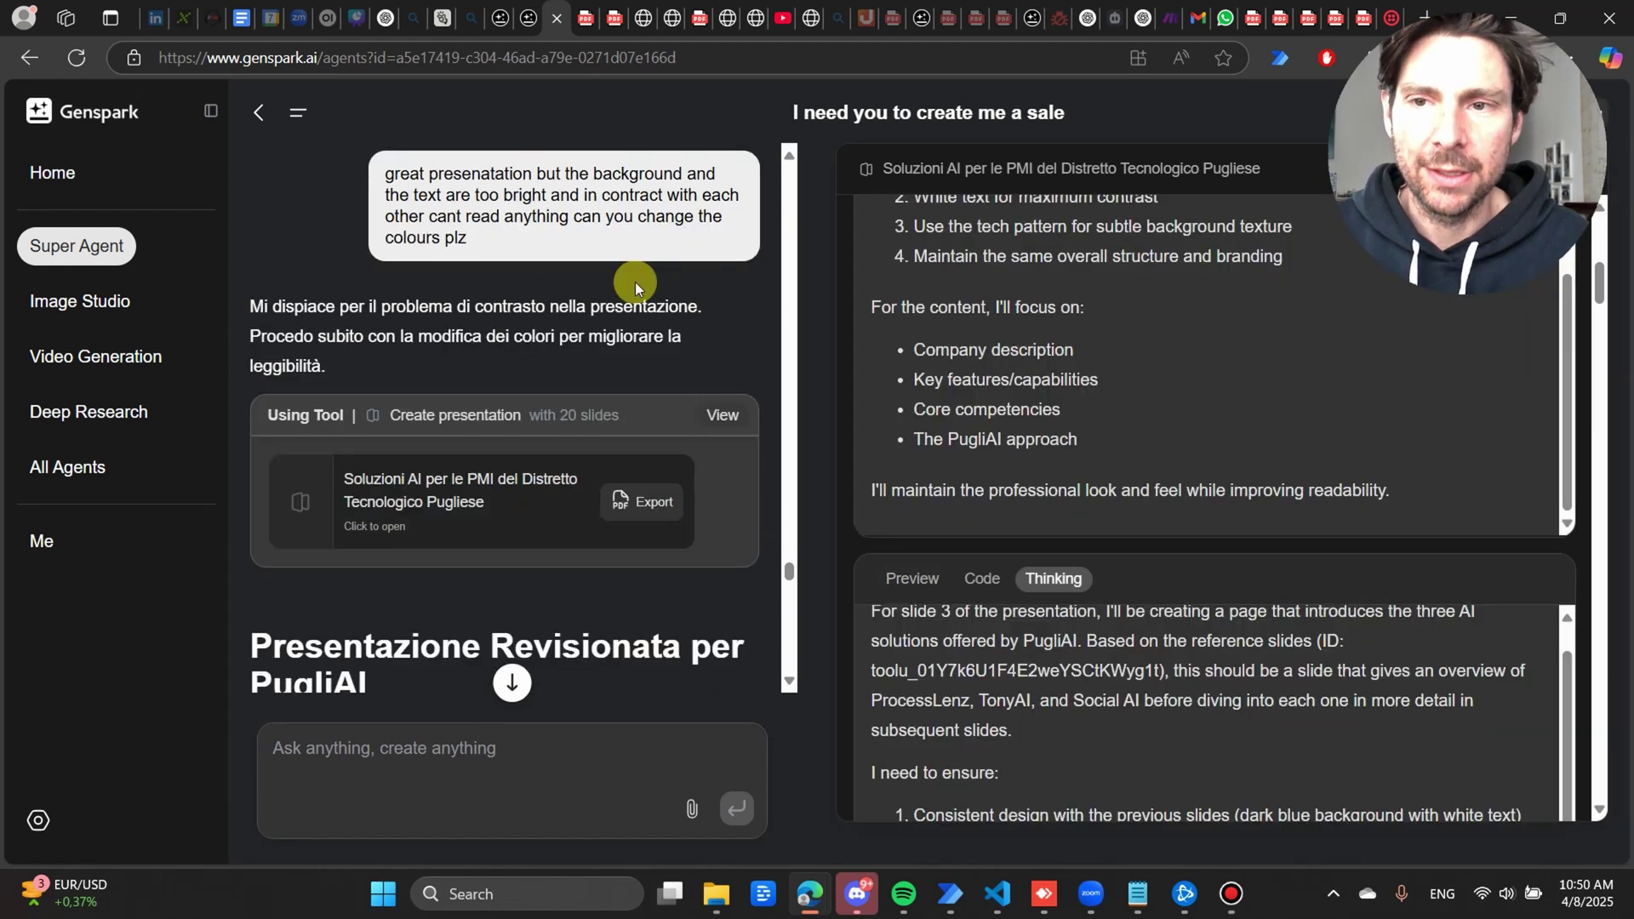
pyautogui.scroll(2, 635, 287)
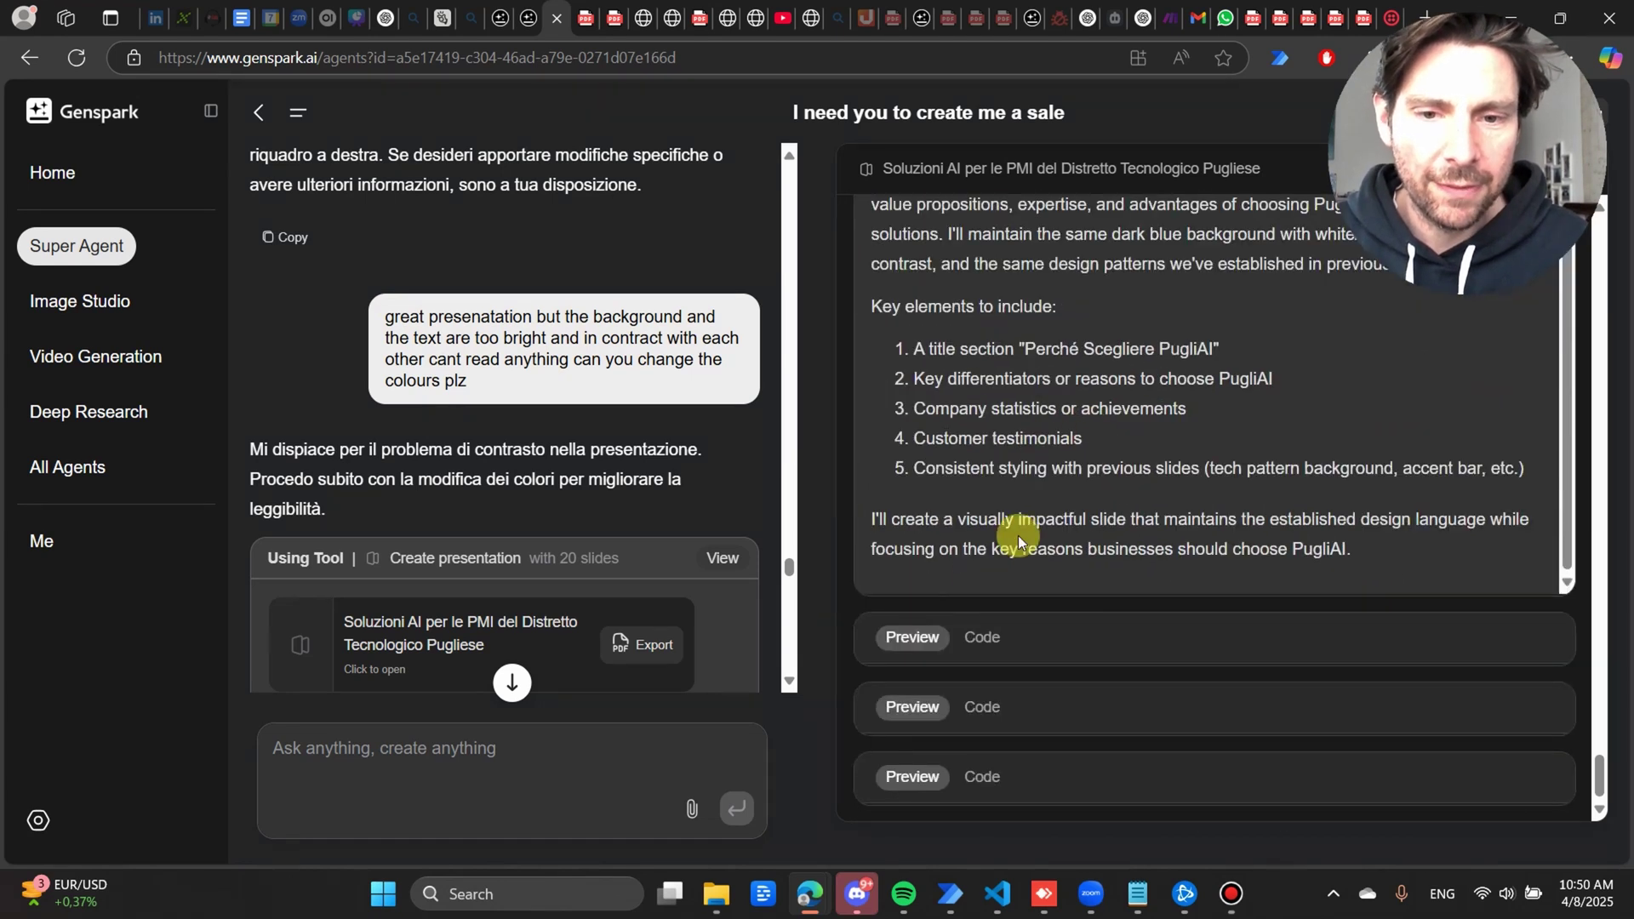
pyautogui.scroll(10, 1075, 384)
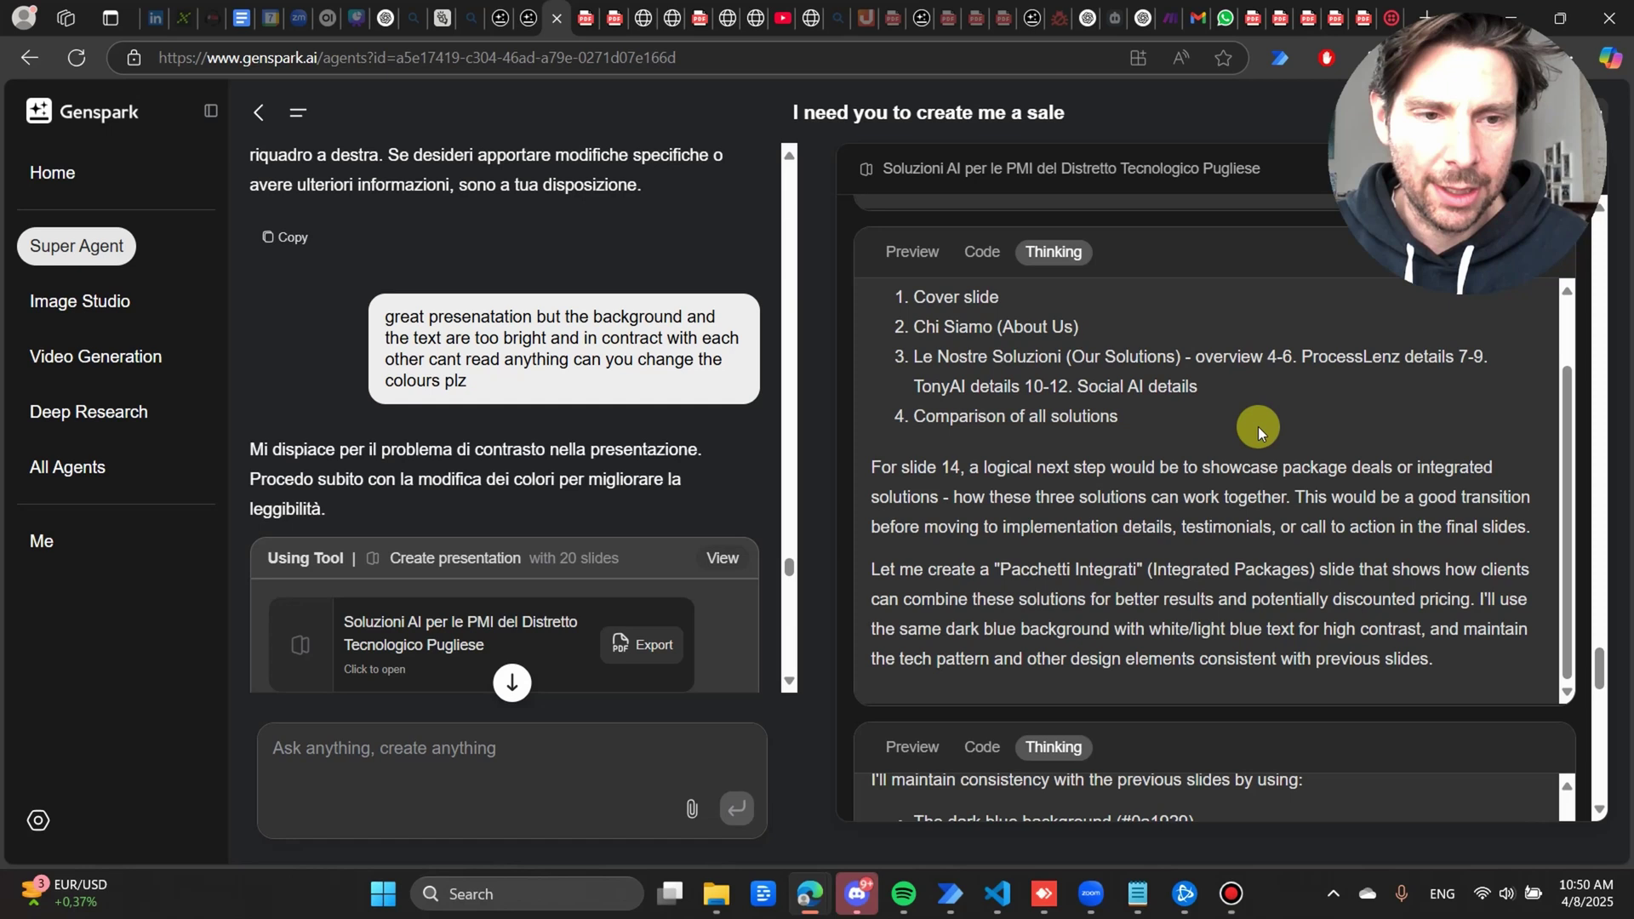
pyautogui.click(890, 604)
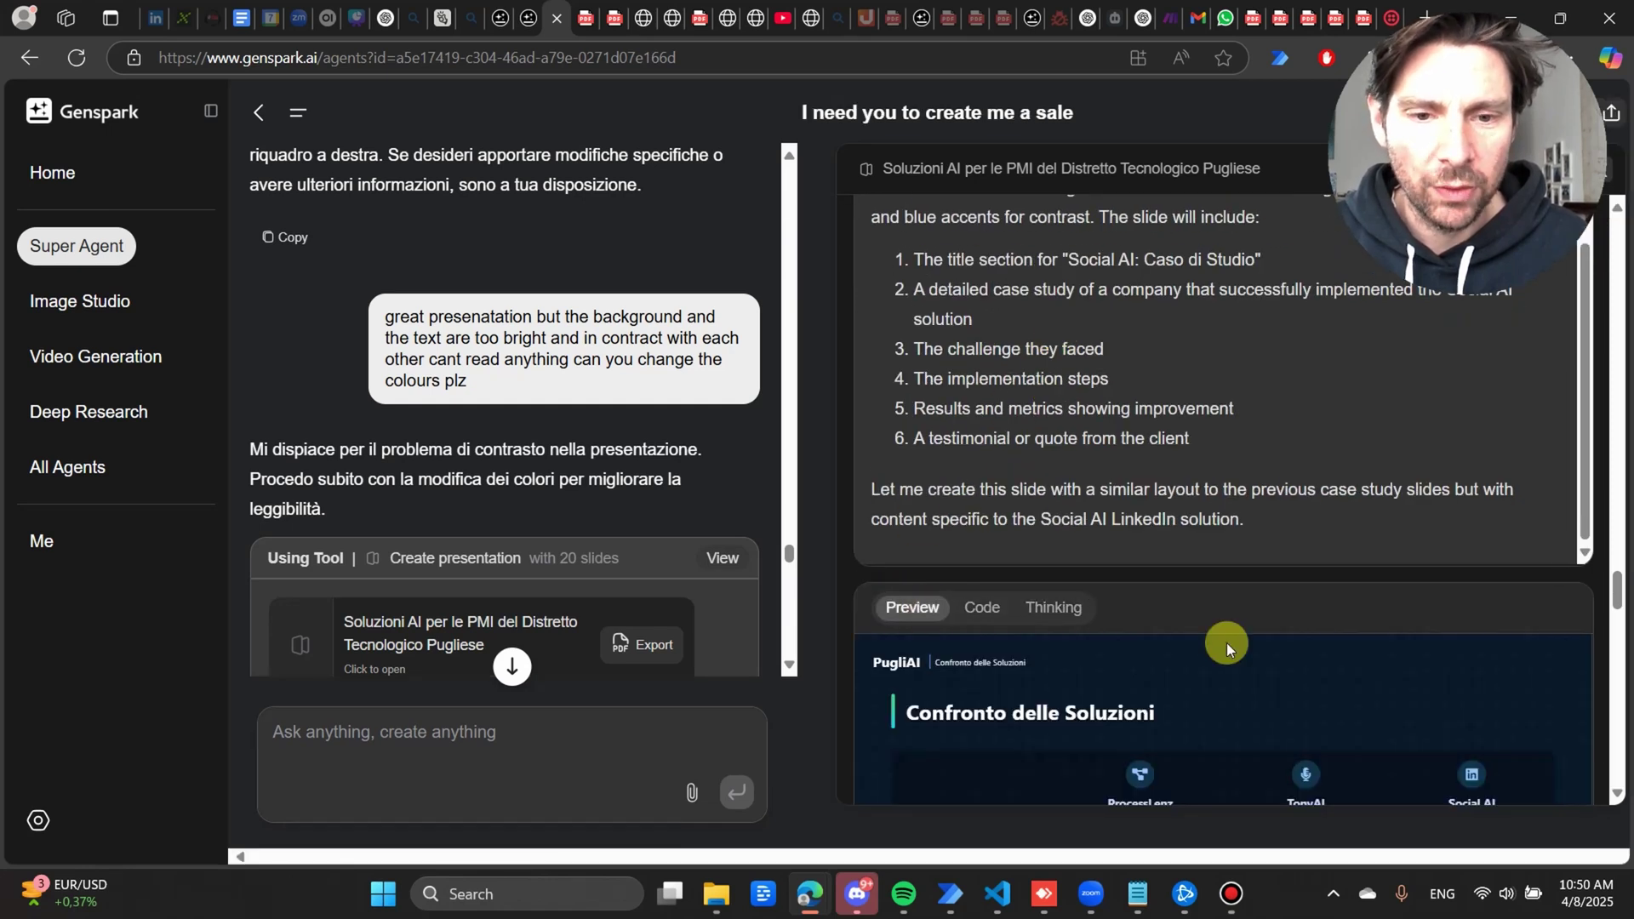
pyautogui.scroll(-6, 1227, 642)
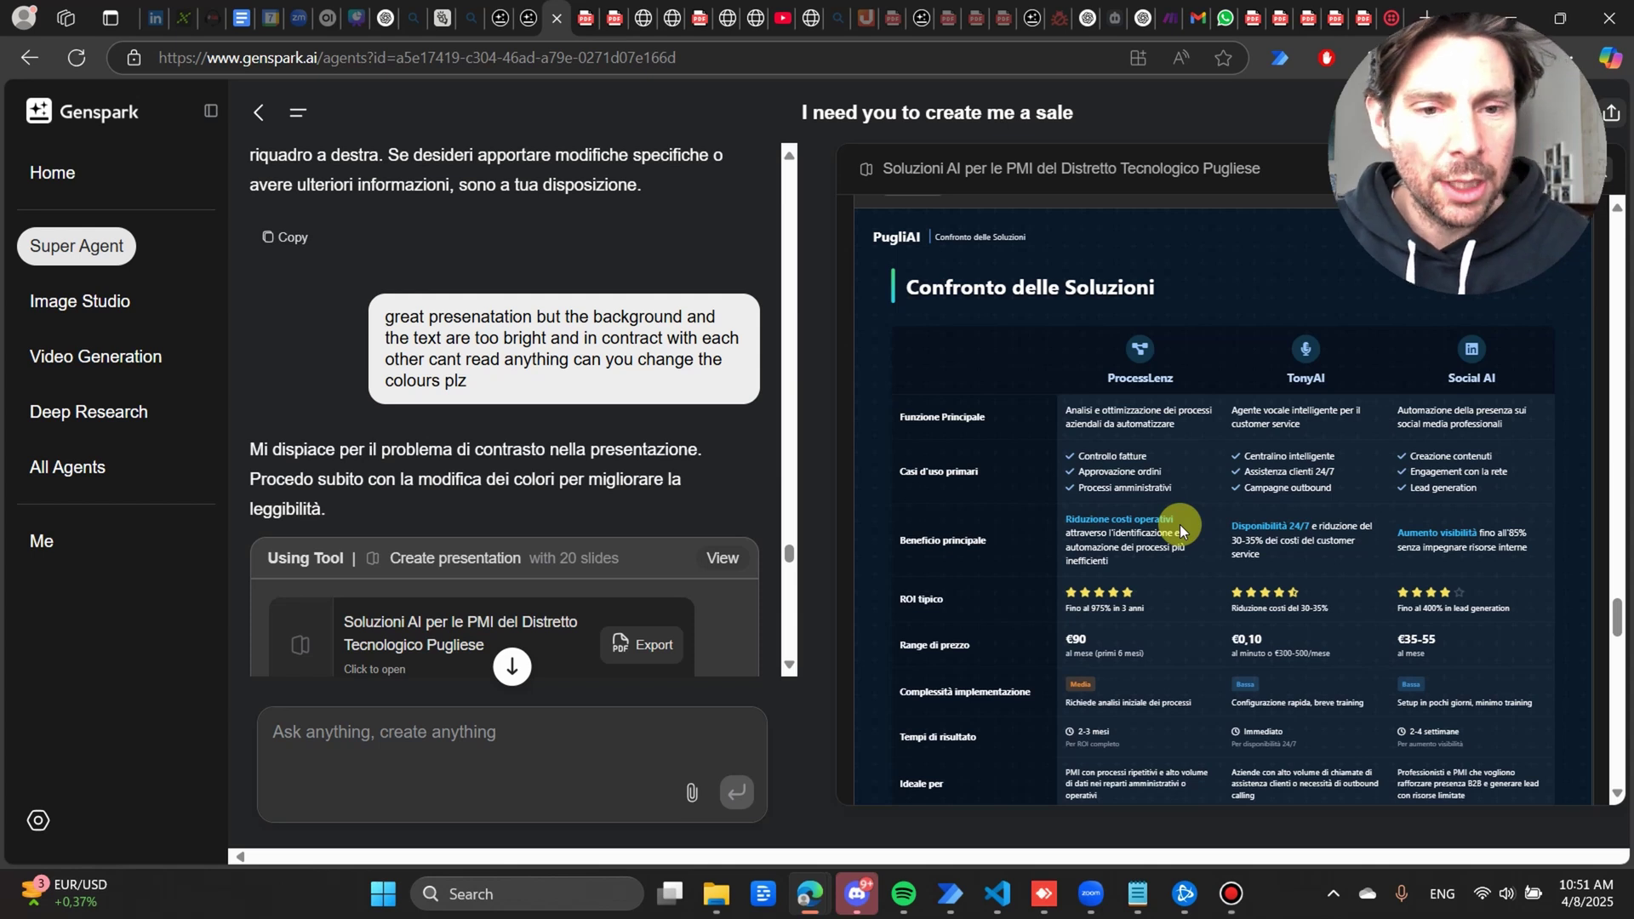
pyautogui.scroll(5, 1207, 485)
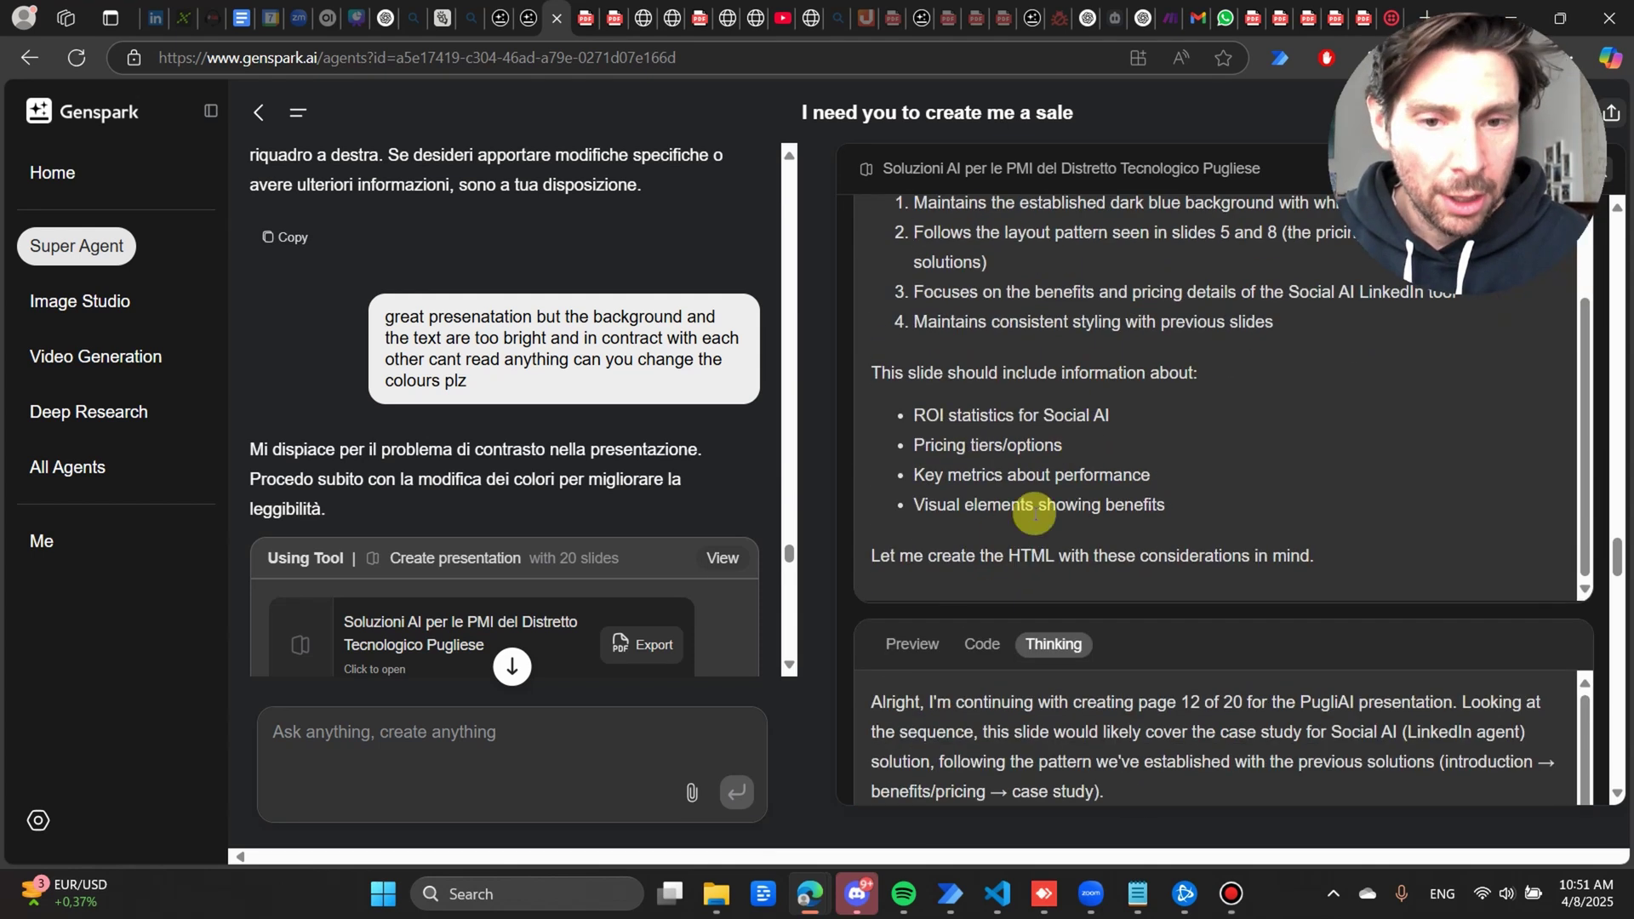
# Preview the Social AI: Caso di Studio slide and read to the pugliai_presentazione_vendita_complete reply.
pyautogui.click(912, 642)
pyautogui.scroll(-2, 782, 572)
pyautogui.scroll(-5, 1379, 595)
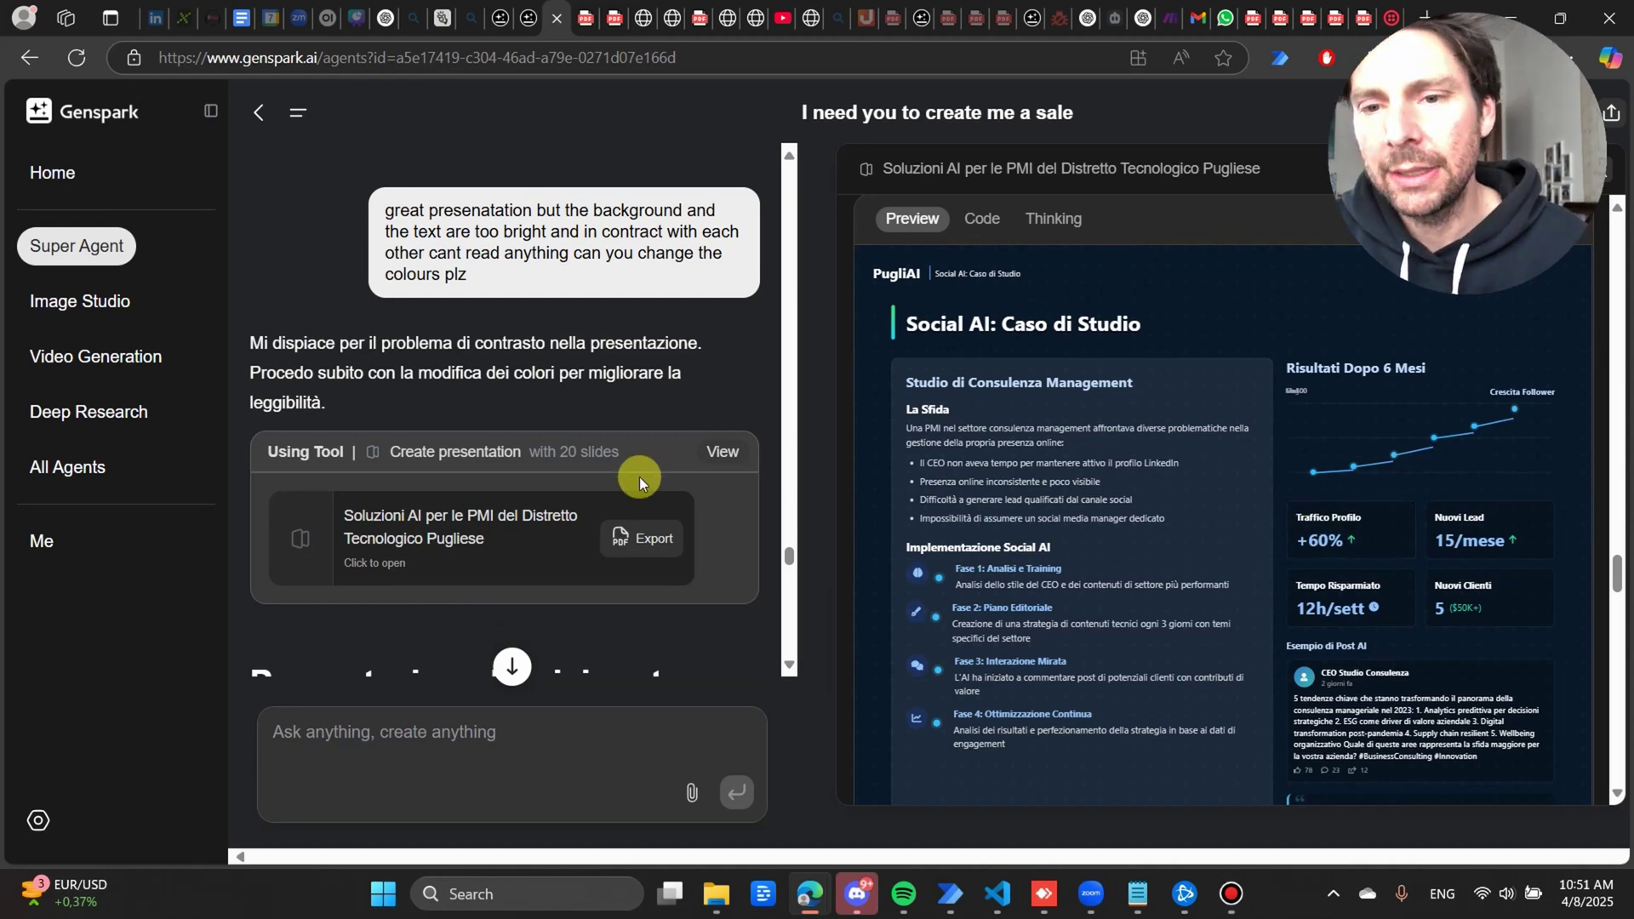
pyautogui.scroll(-5, 554, 467)
pyautogui.scroll(-15, 553, 430)
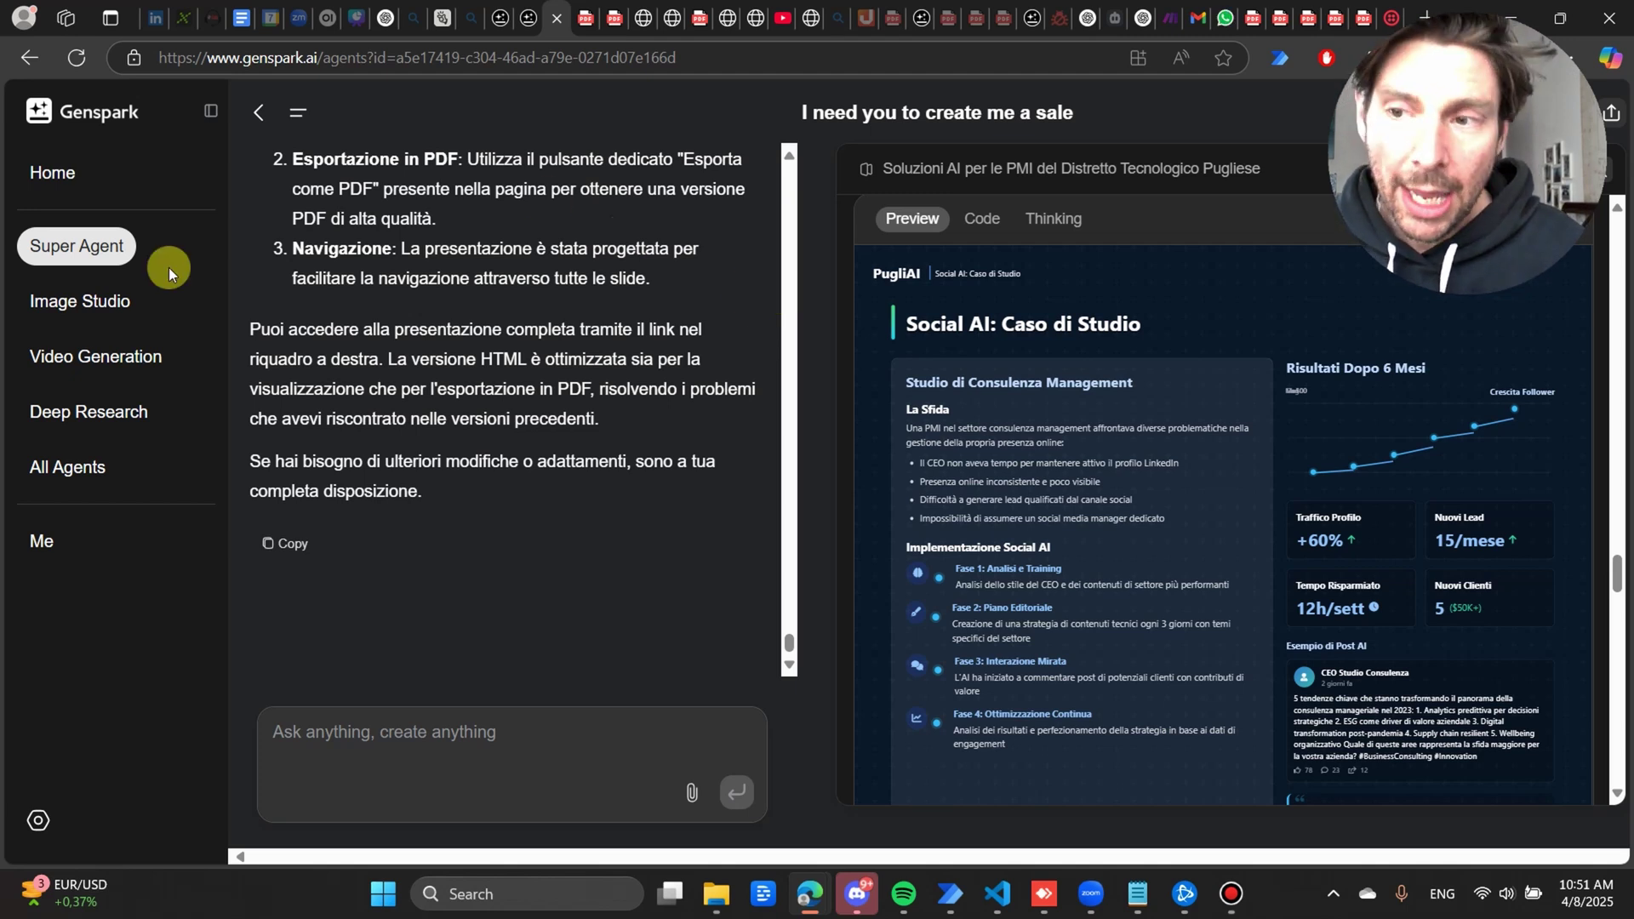
# Open Image Studio's Generate Image and review the Mixture-of-Agents model dropdown.
pyautogui.click(127, 308)
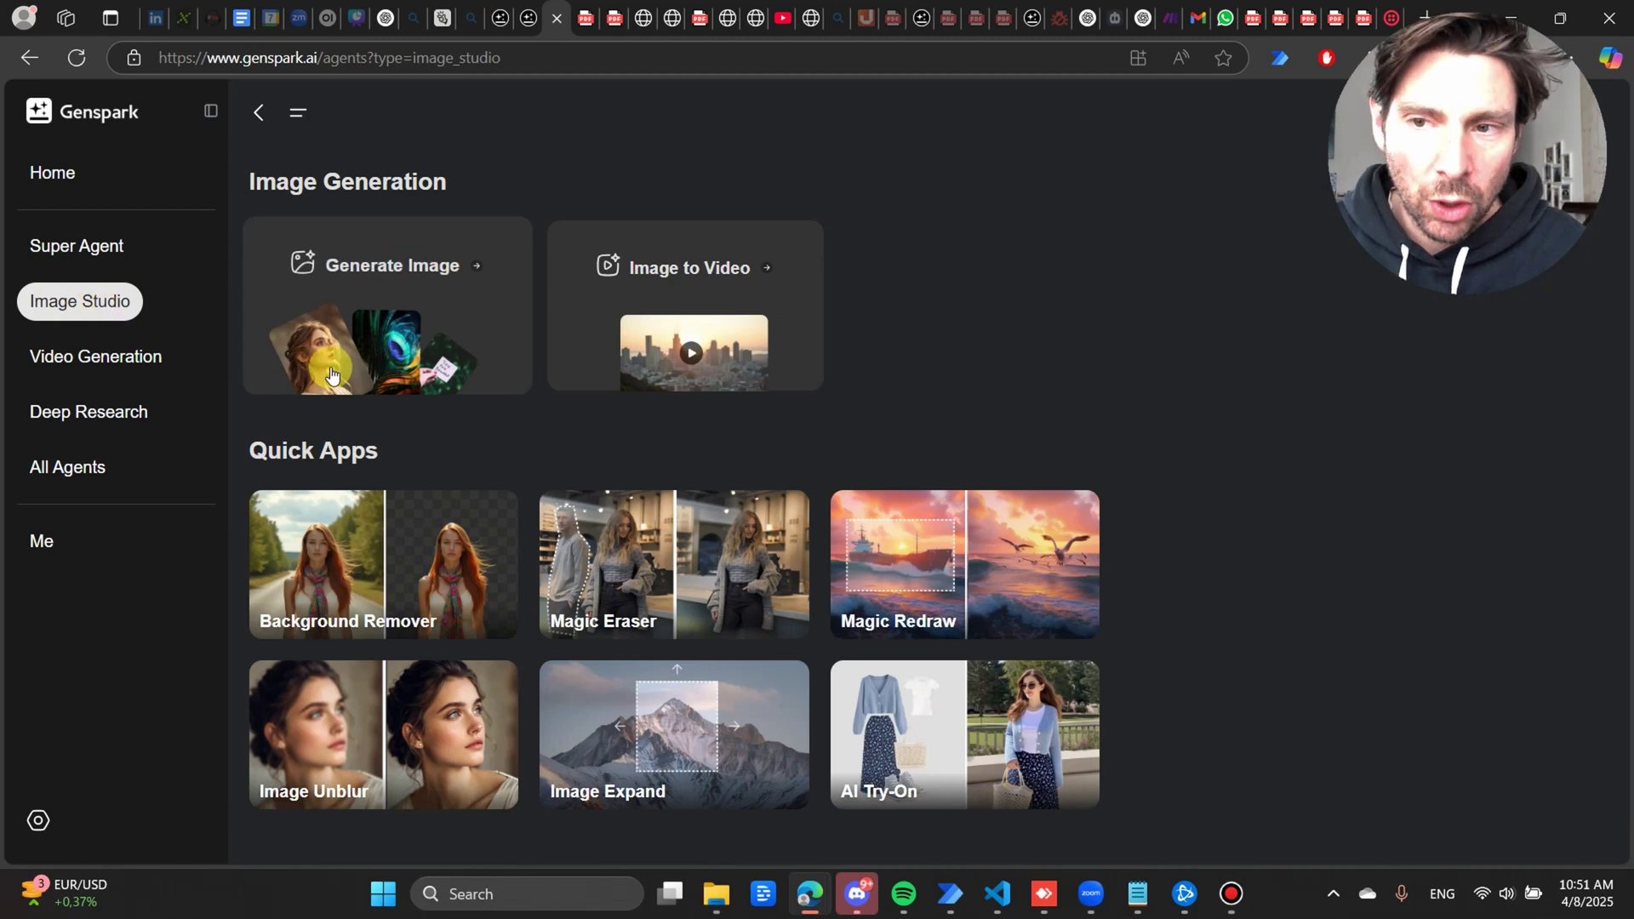
pyautogui.click(407, 308)
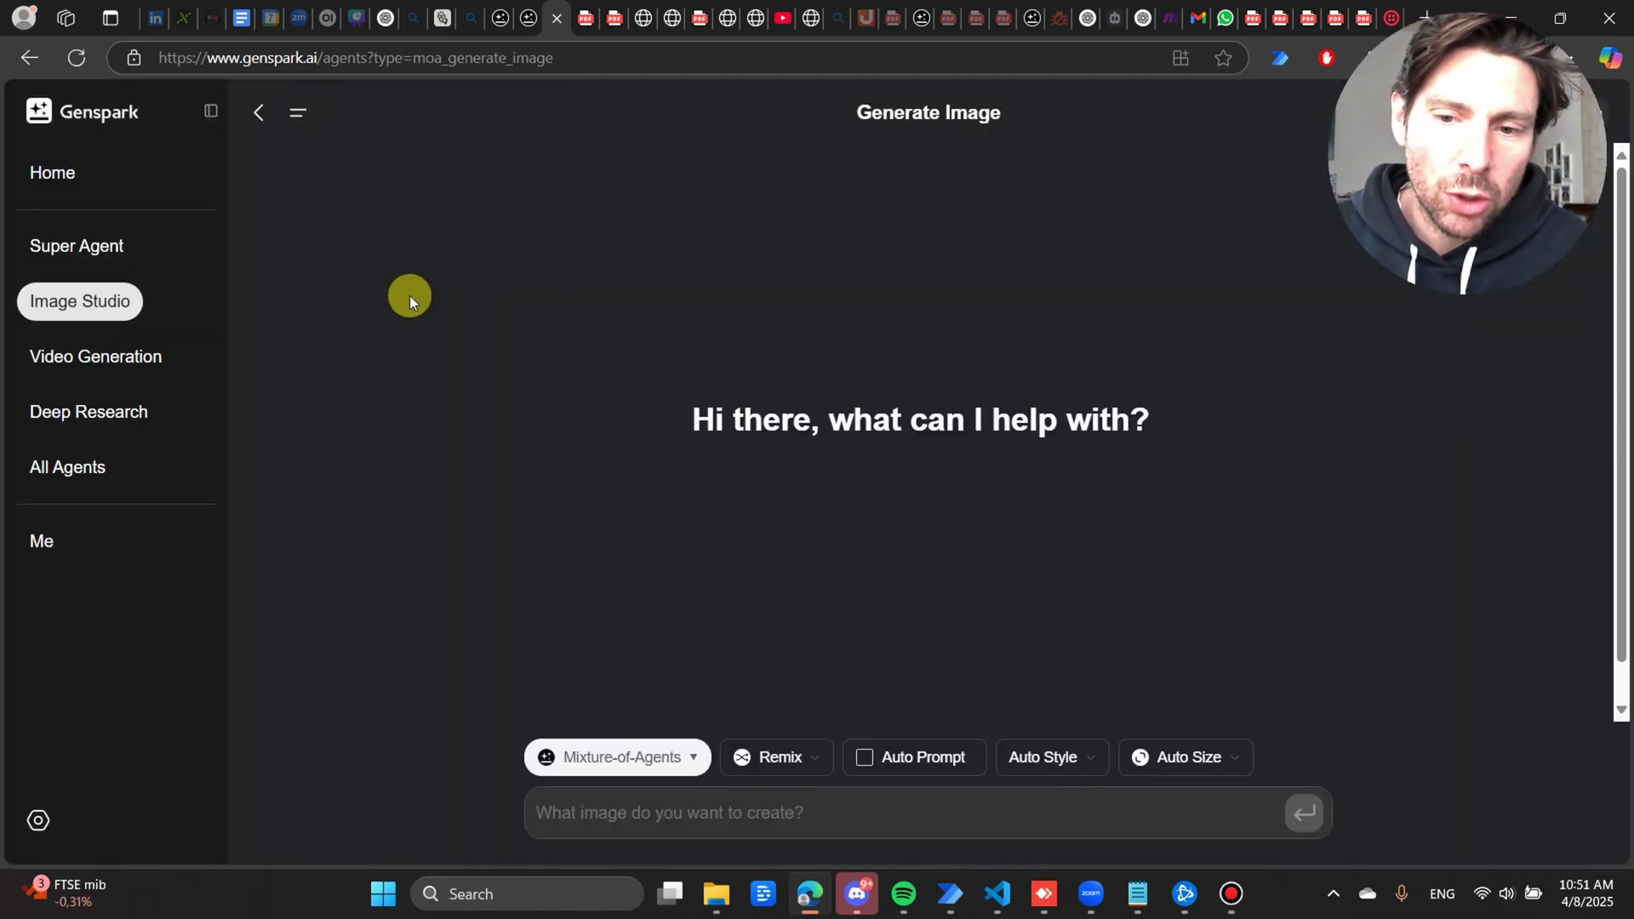
pyautogui.click(670, 756)
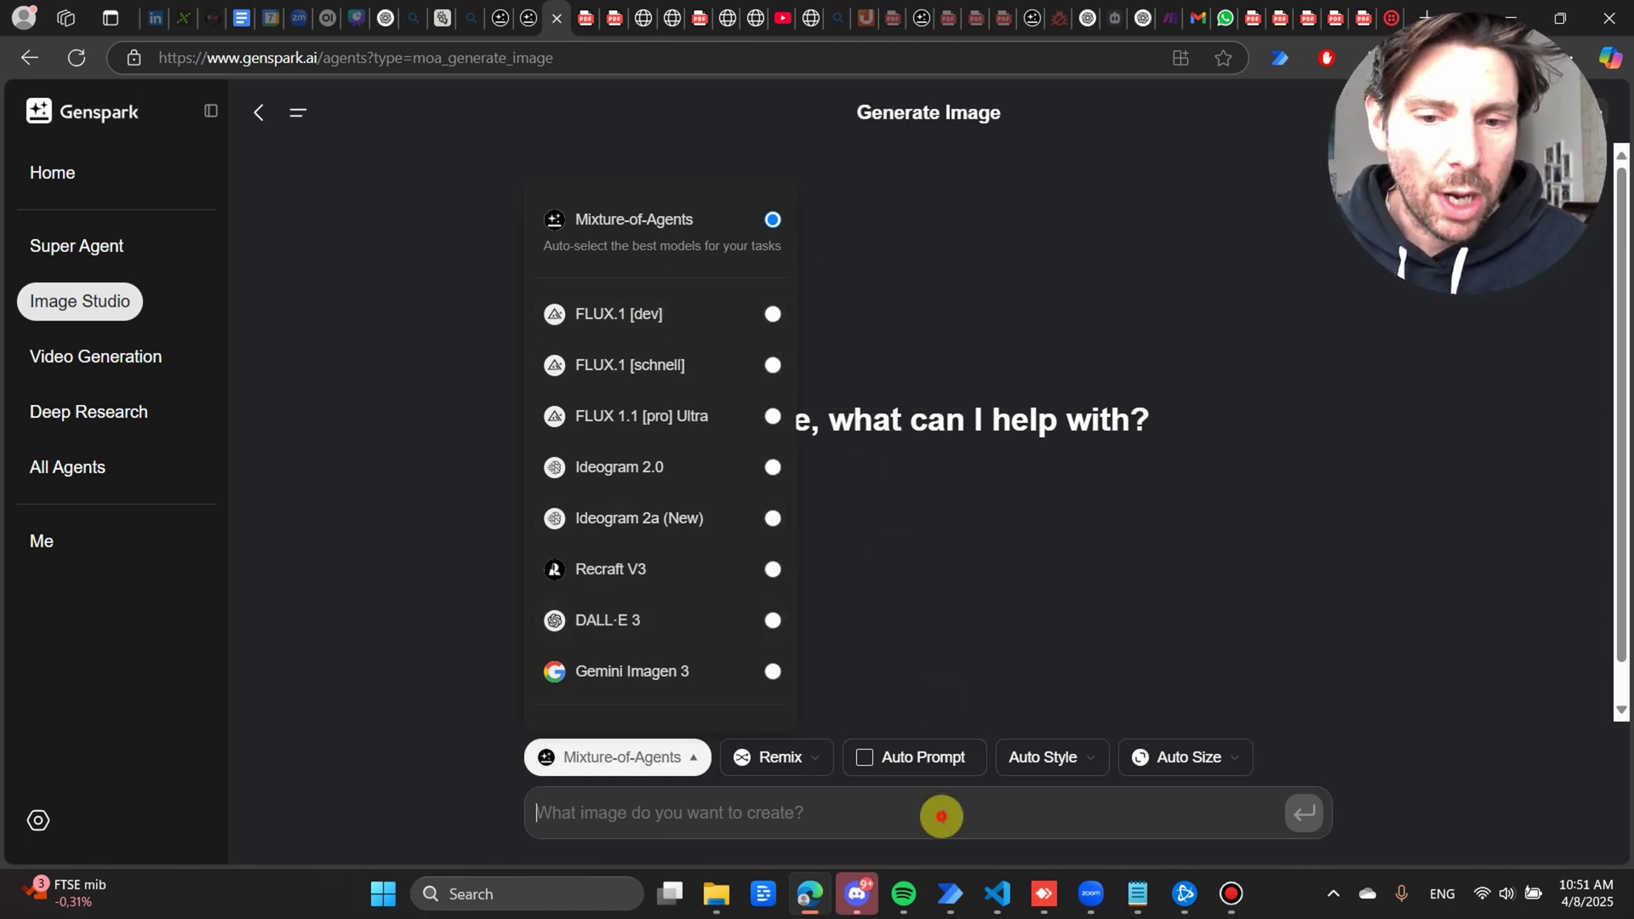
pyautogui.click(934, 765)
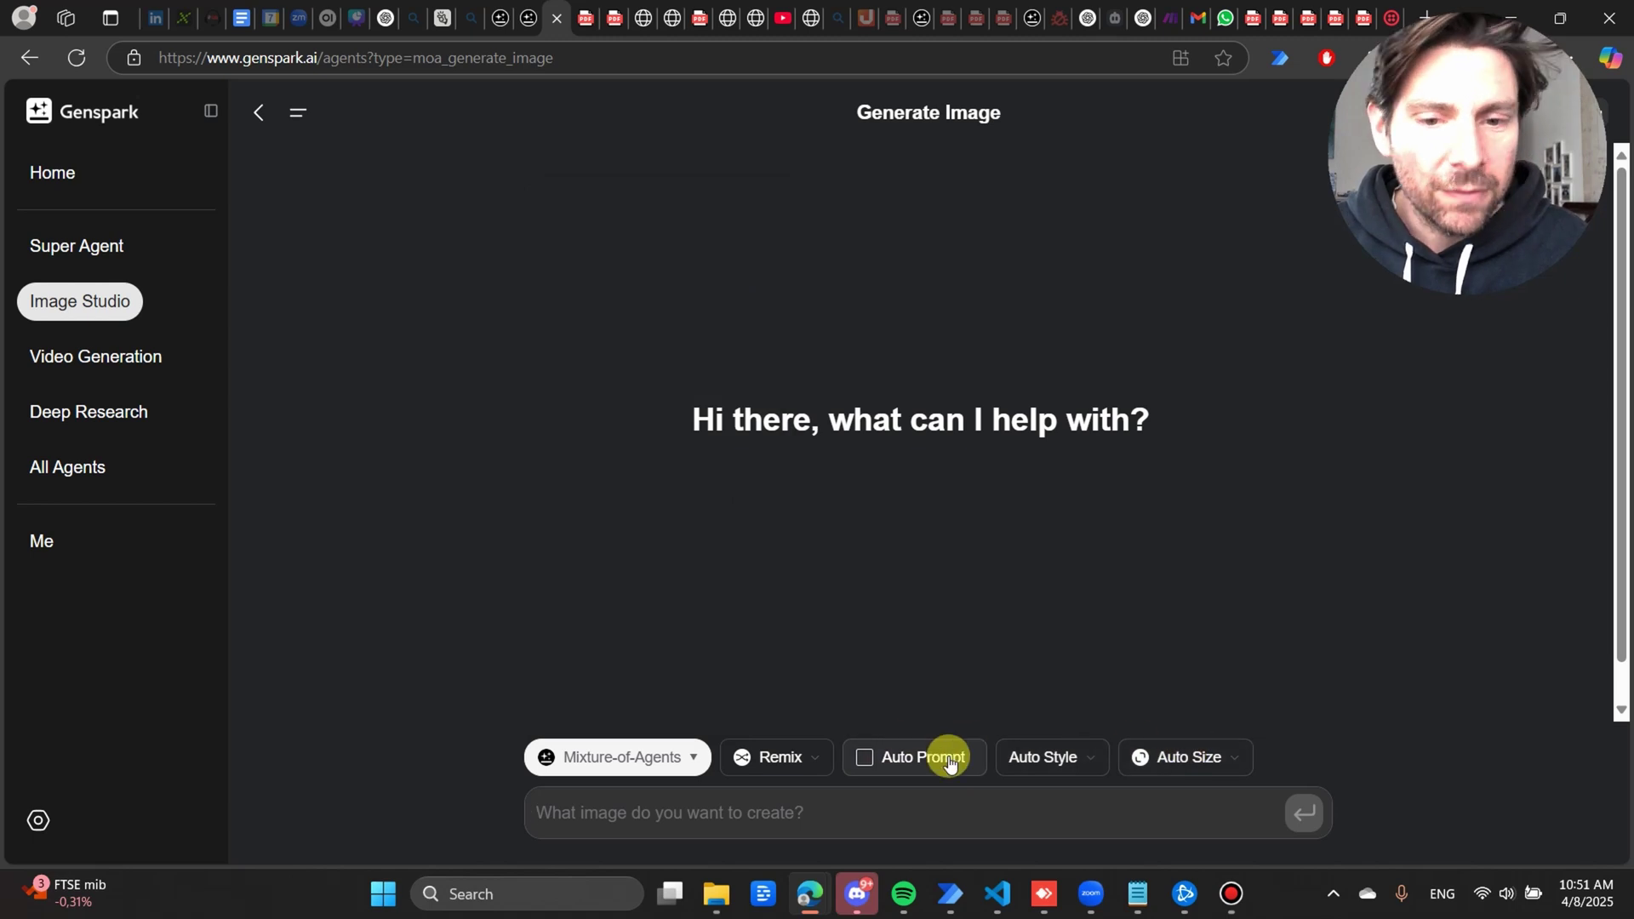
# Return from the image generator to the Image Studio overview.
pyautogui.click(969, 809)
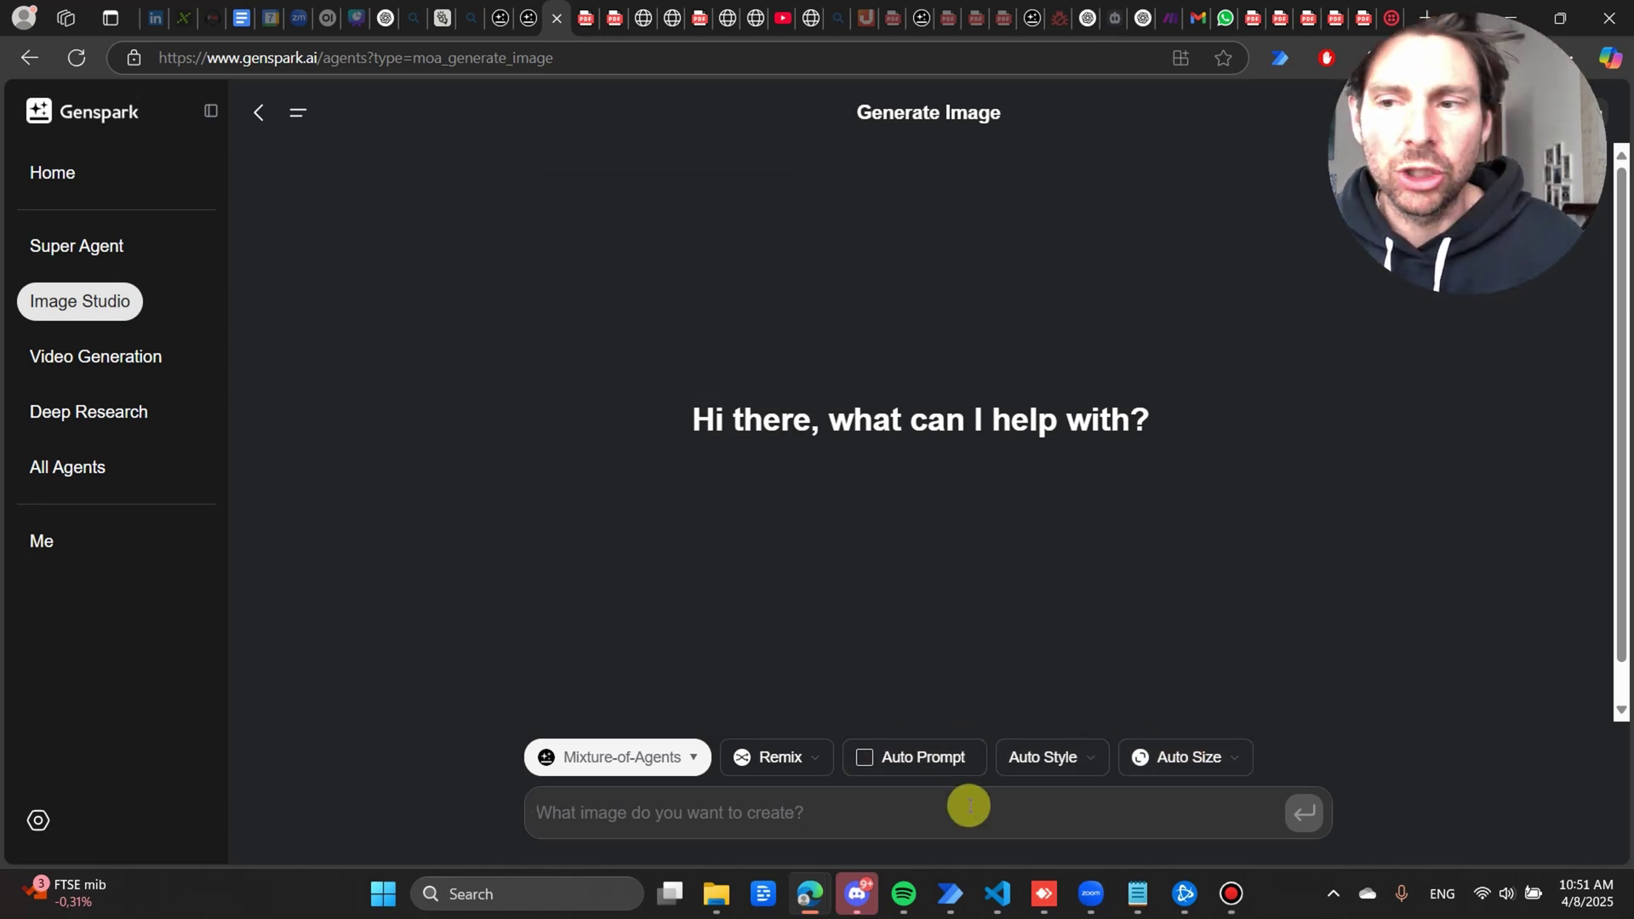
pyautogui.click(259, 112)
pyautogui.click(116, 307)
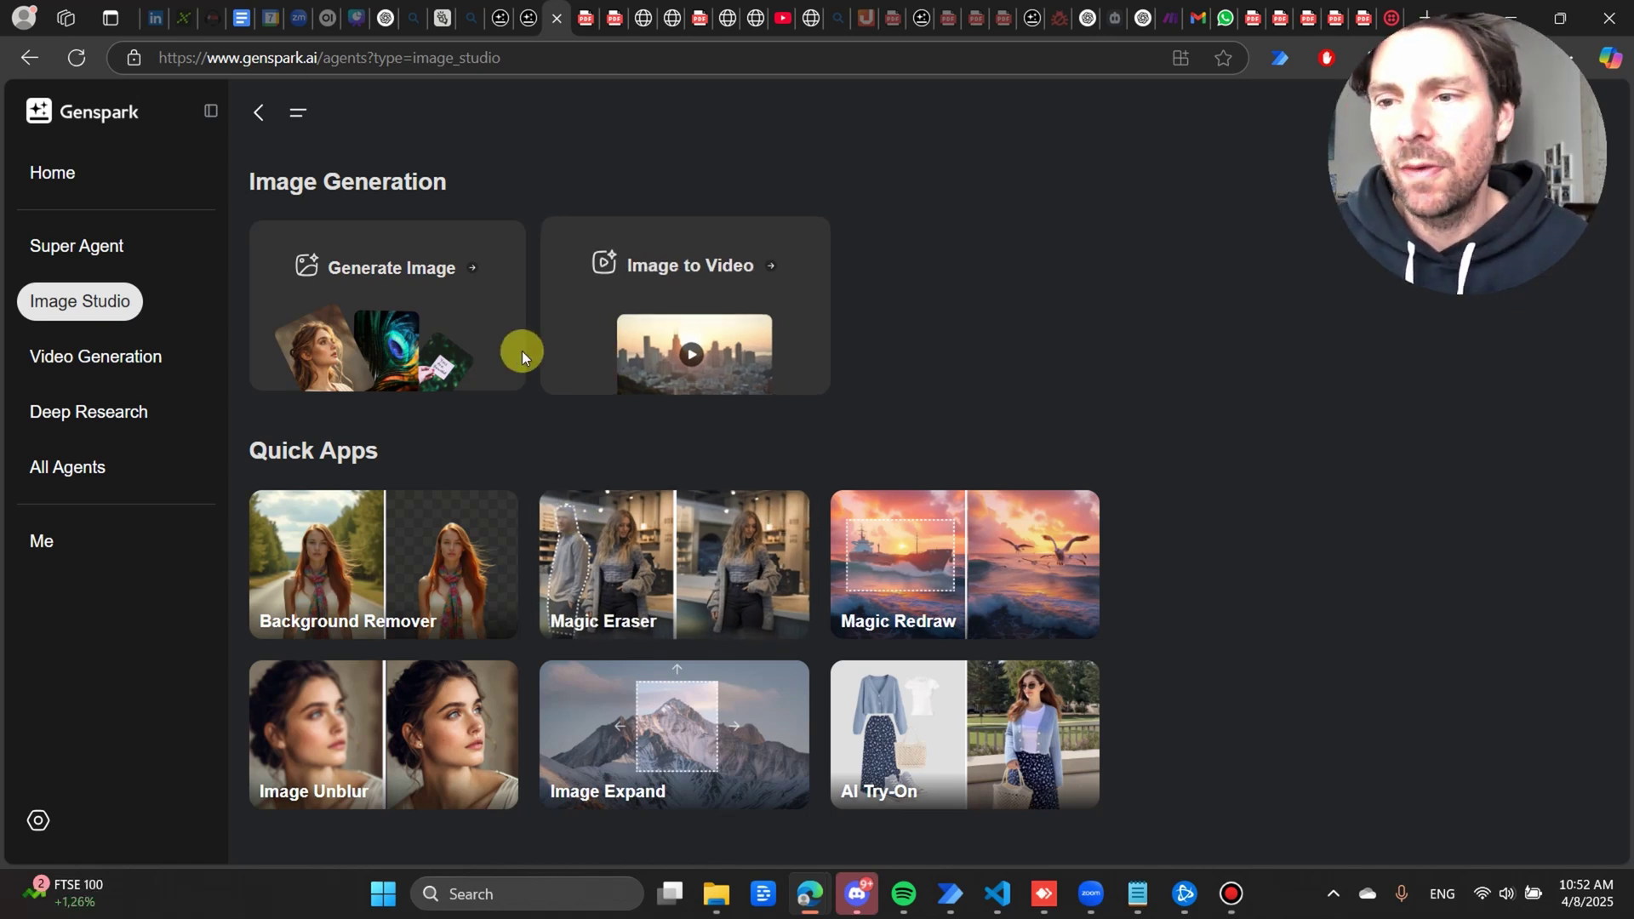
# Check the Kling V1.6 video model list, then open Agentic Deep Research.
pyautogui.click(102, 359)
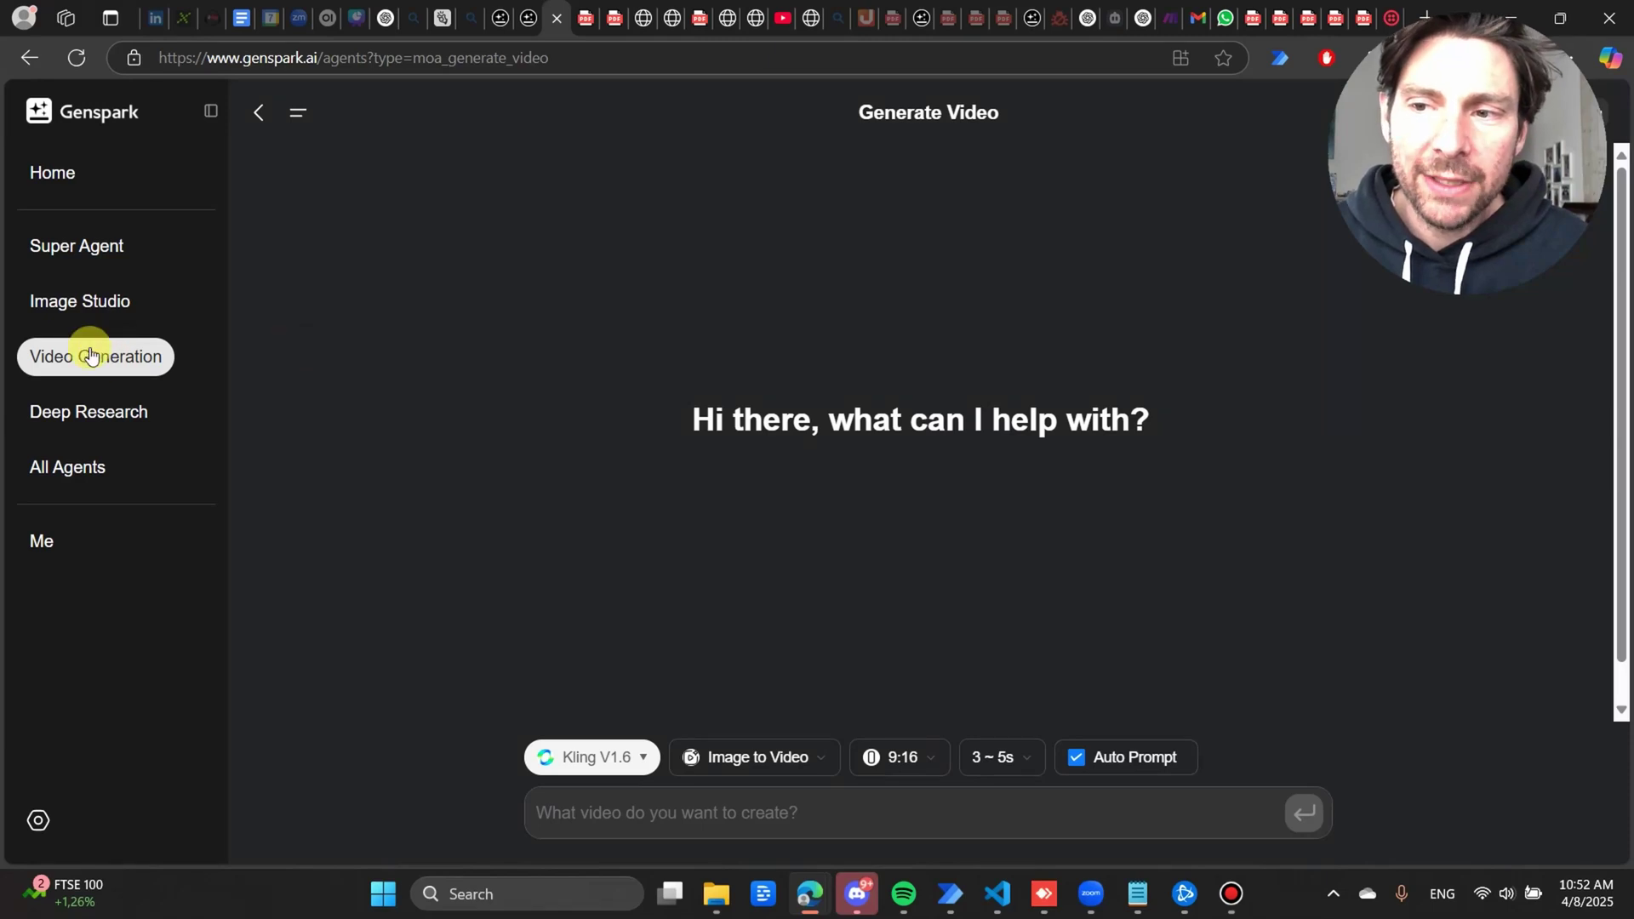
pyautogui.click(605, 757)
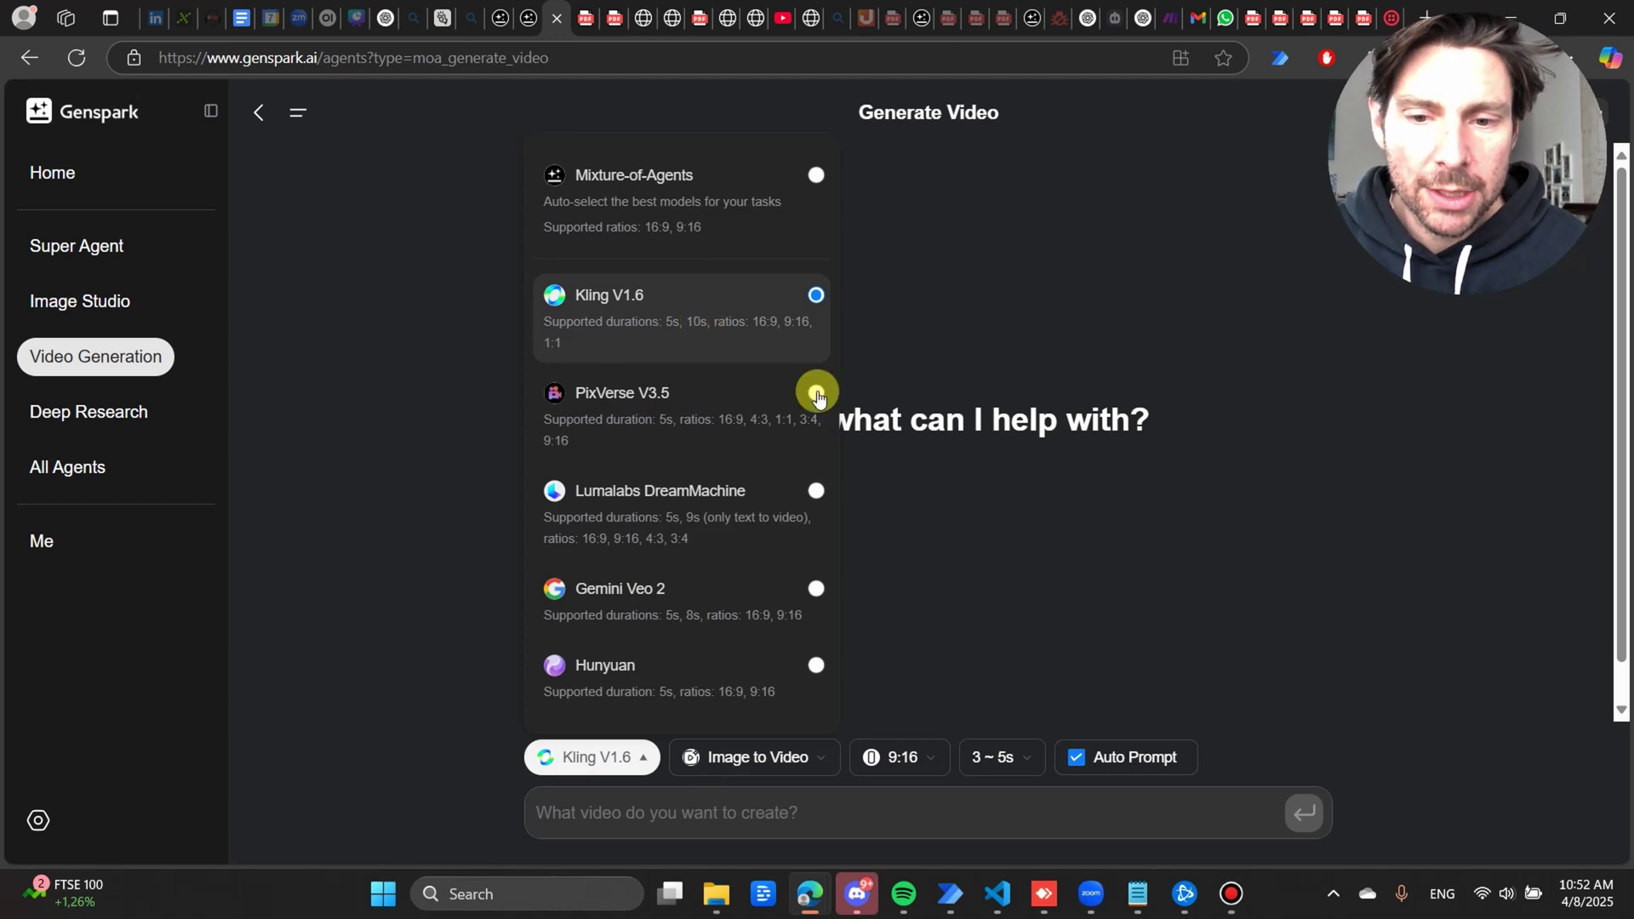
pyautogui.click(106, 410)
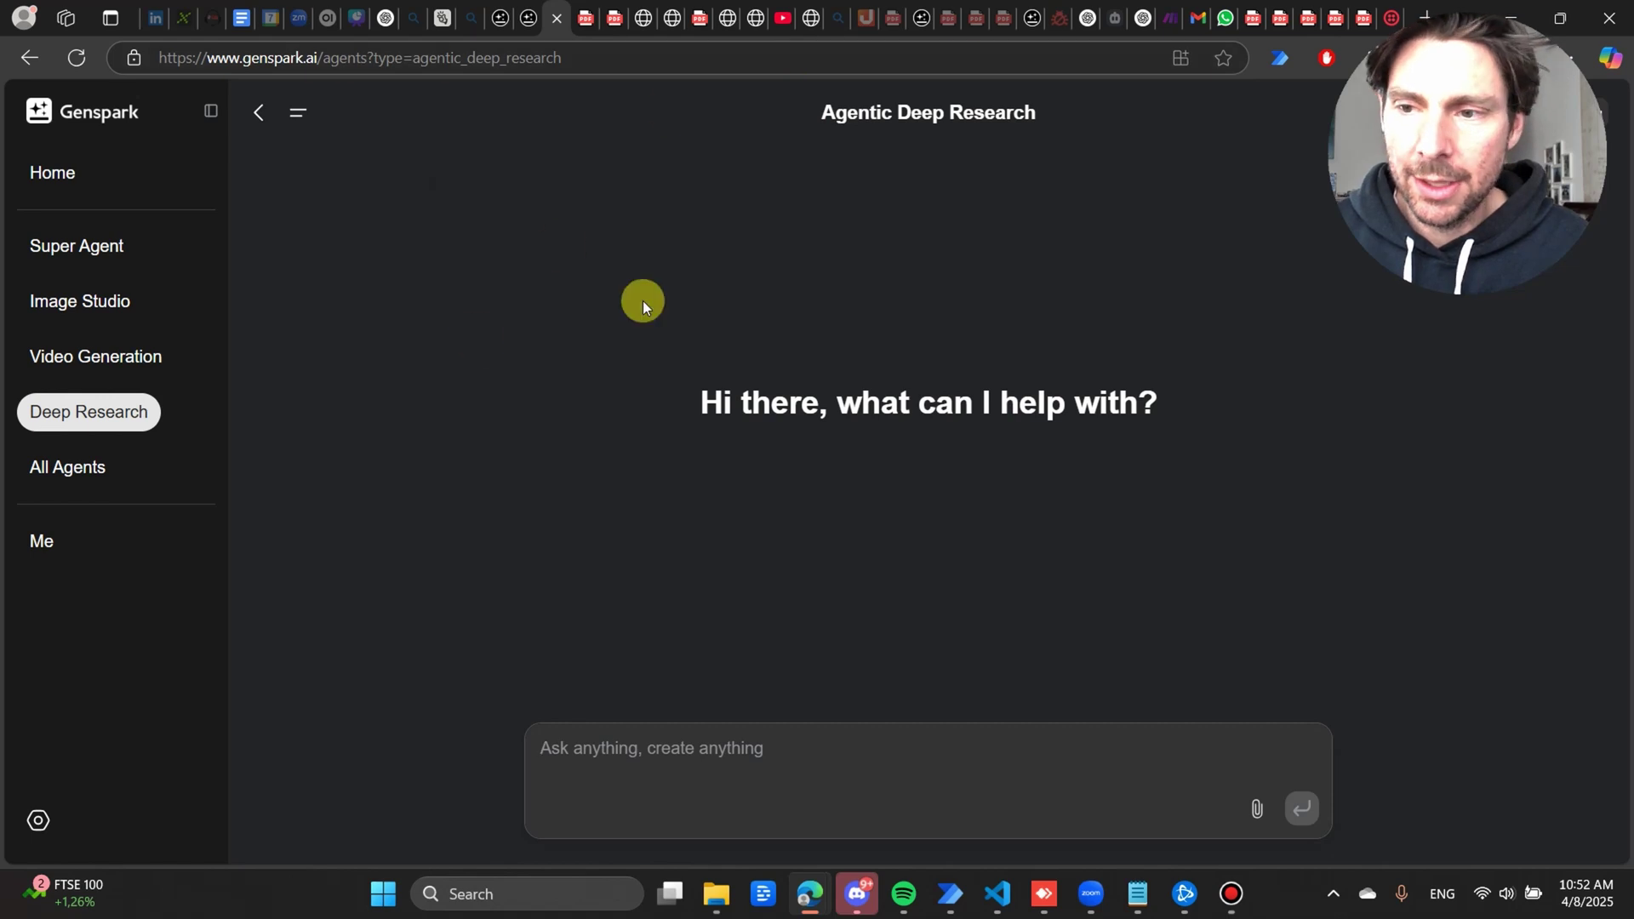
# View the credit purchase plans from the profile, then go back to its History list.
pyautogui.click(65, 547)
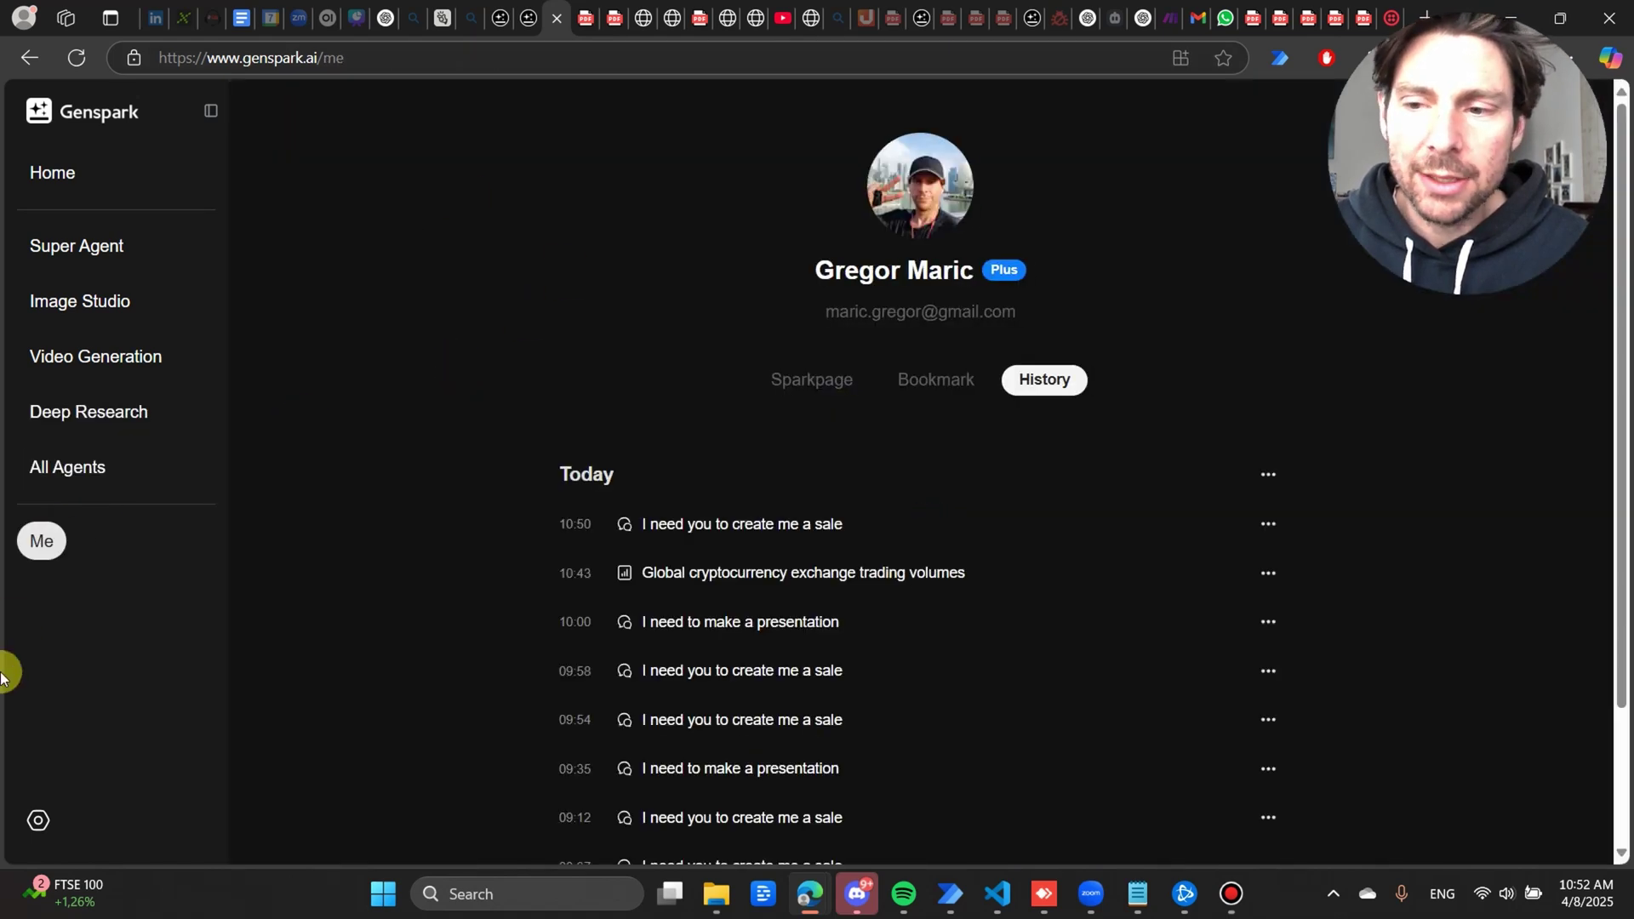
pyautogui.click(39, 819)
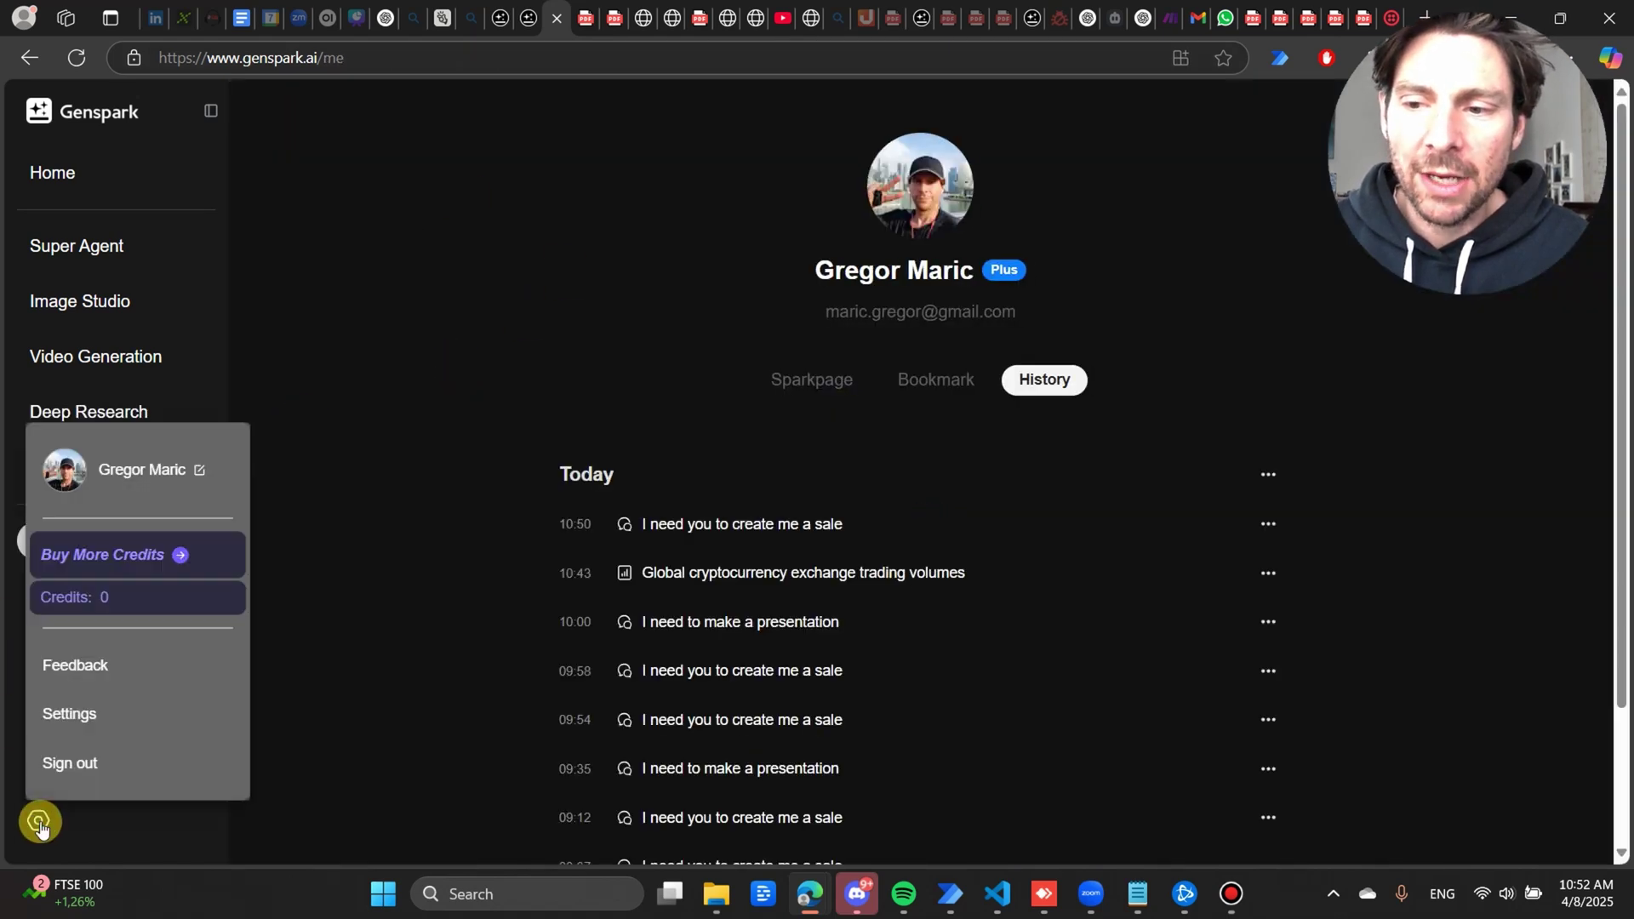
pyautogui.click(132, 556)
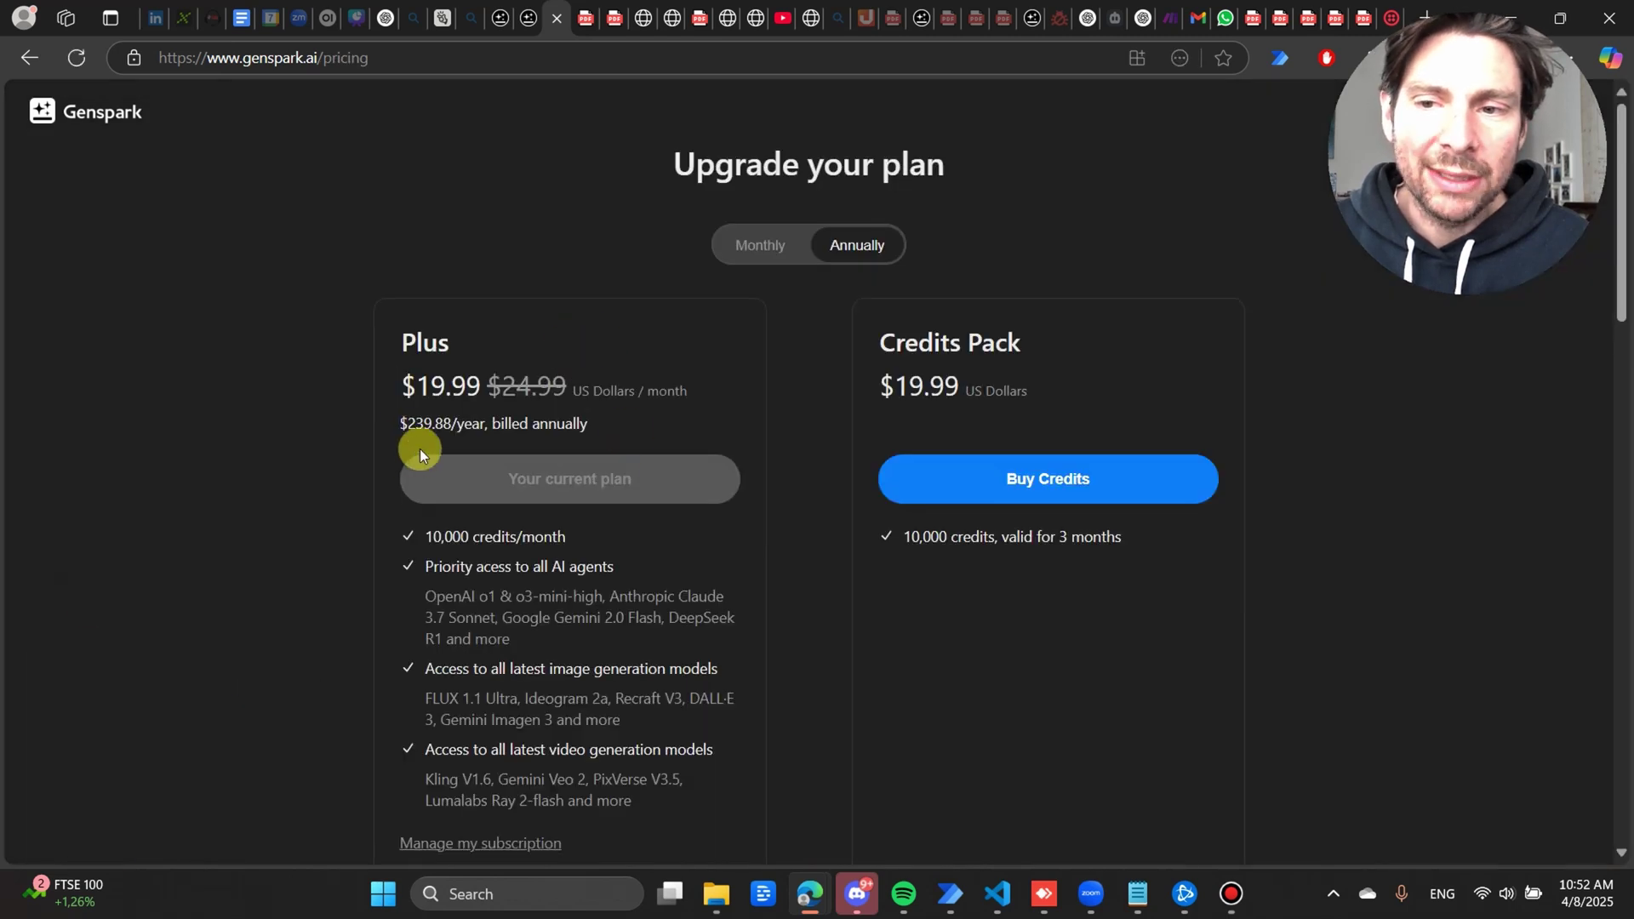
pyautogui.click(19, 60)
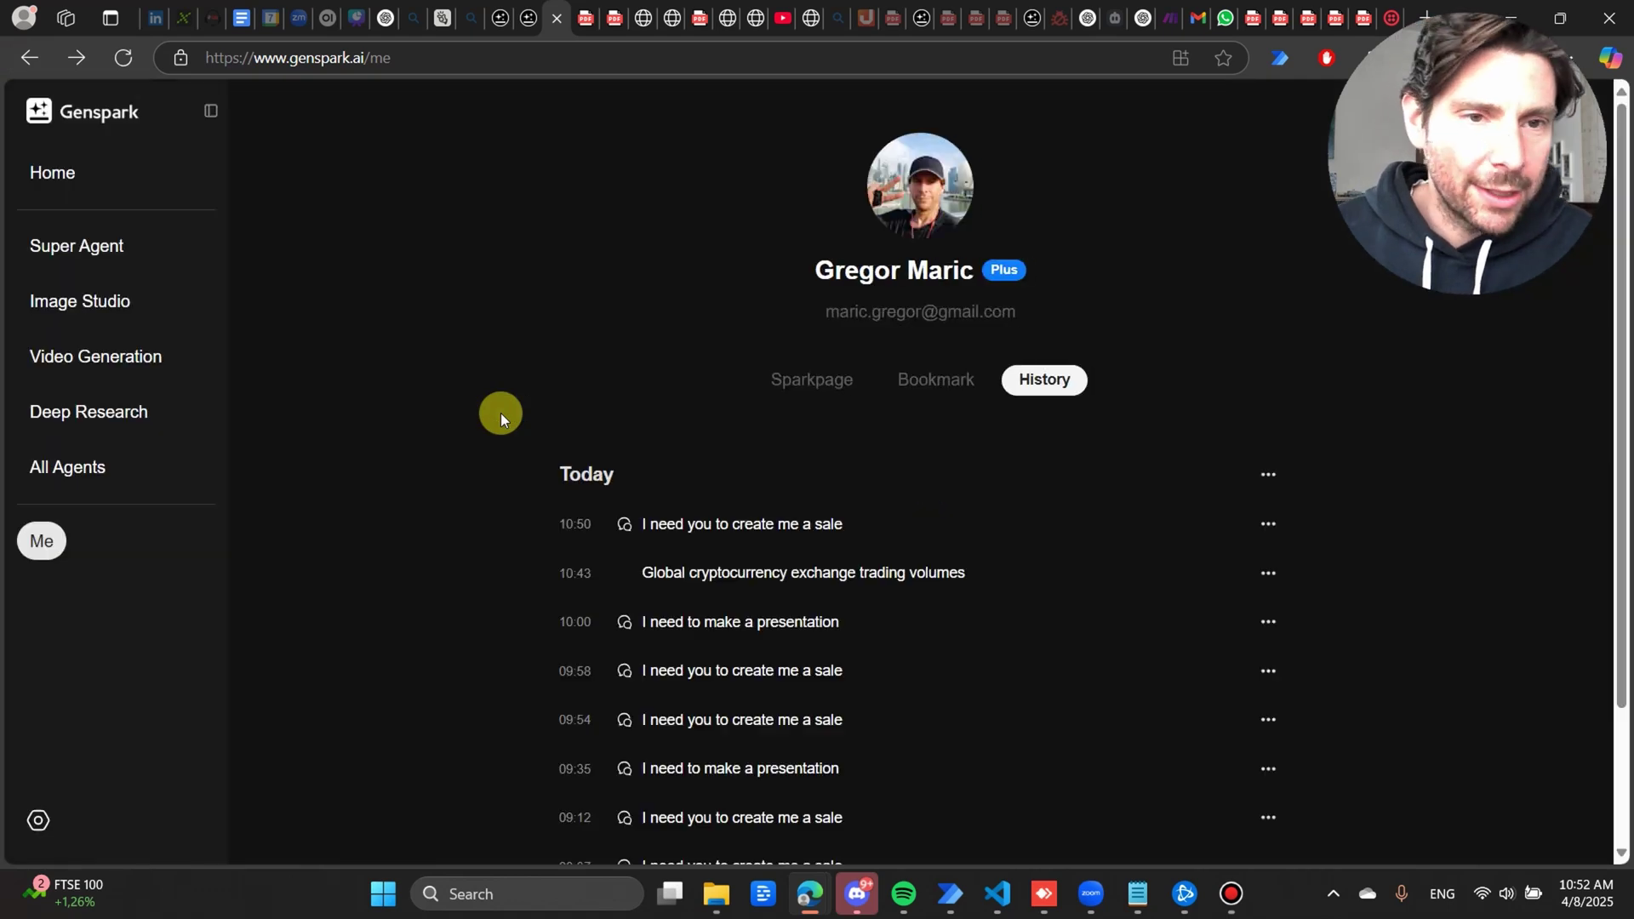
# Review All Agents, highlighting the Call For Me description, then return to the Super Agent chat.
pyautogui.click(72, 468)
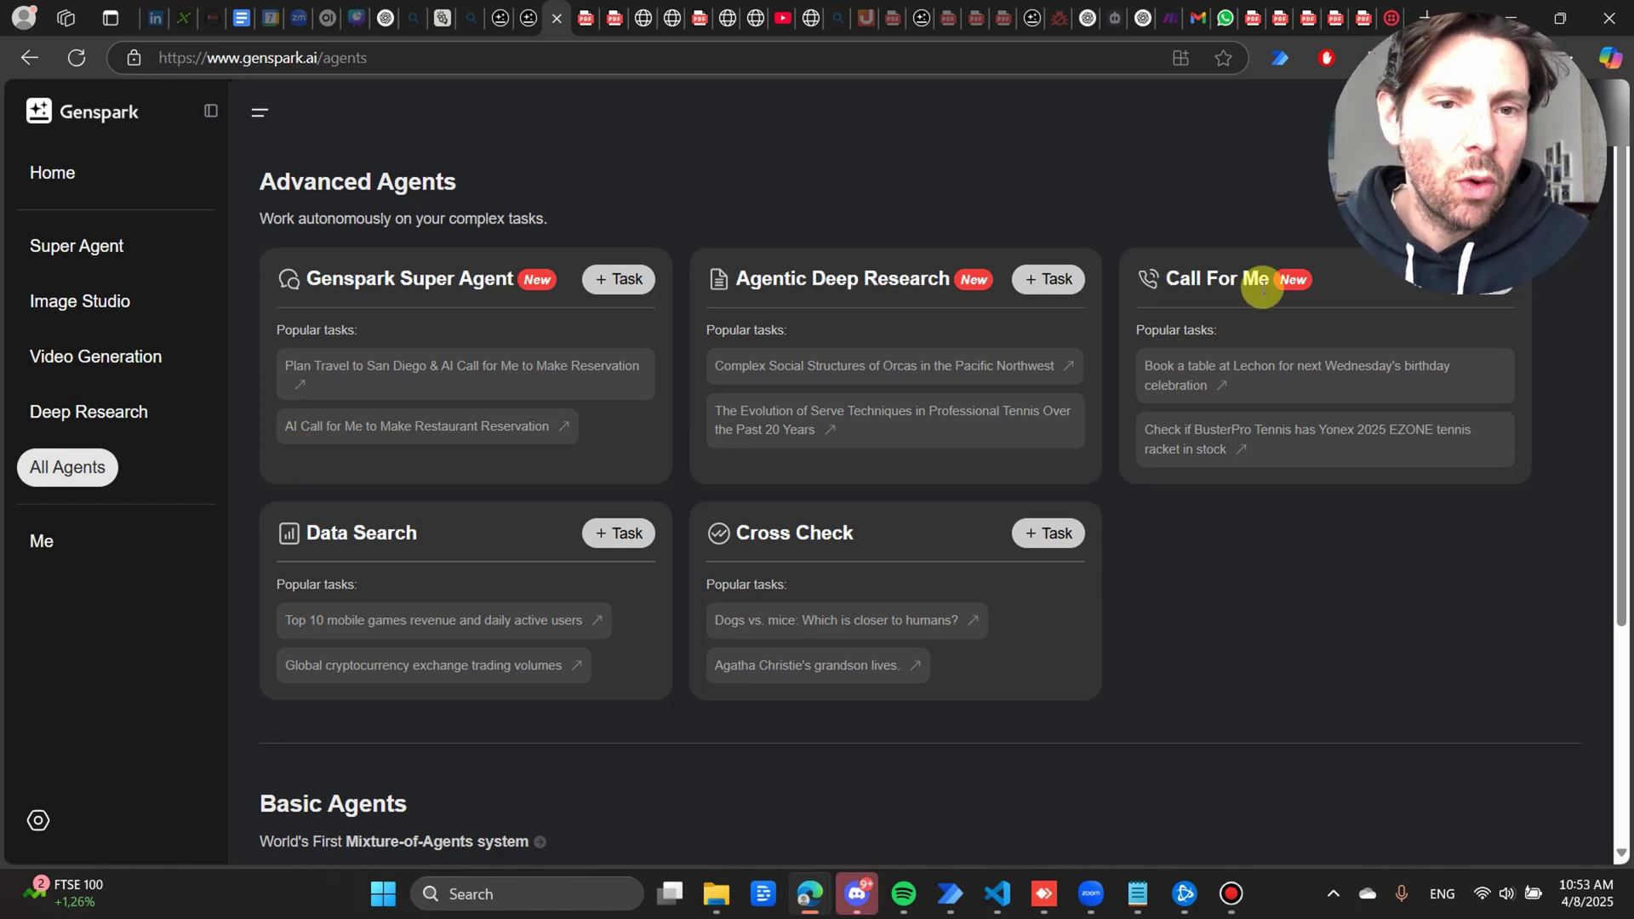
pyautogui.moveTo(1146, 278); pyautogui.dragTo(1434, 460)
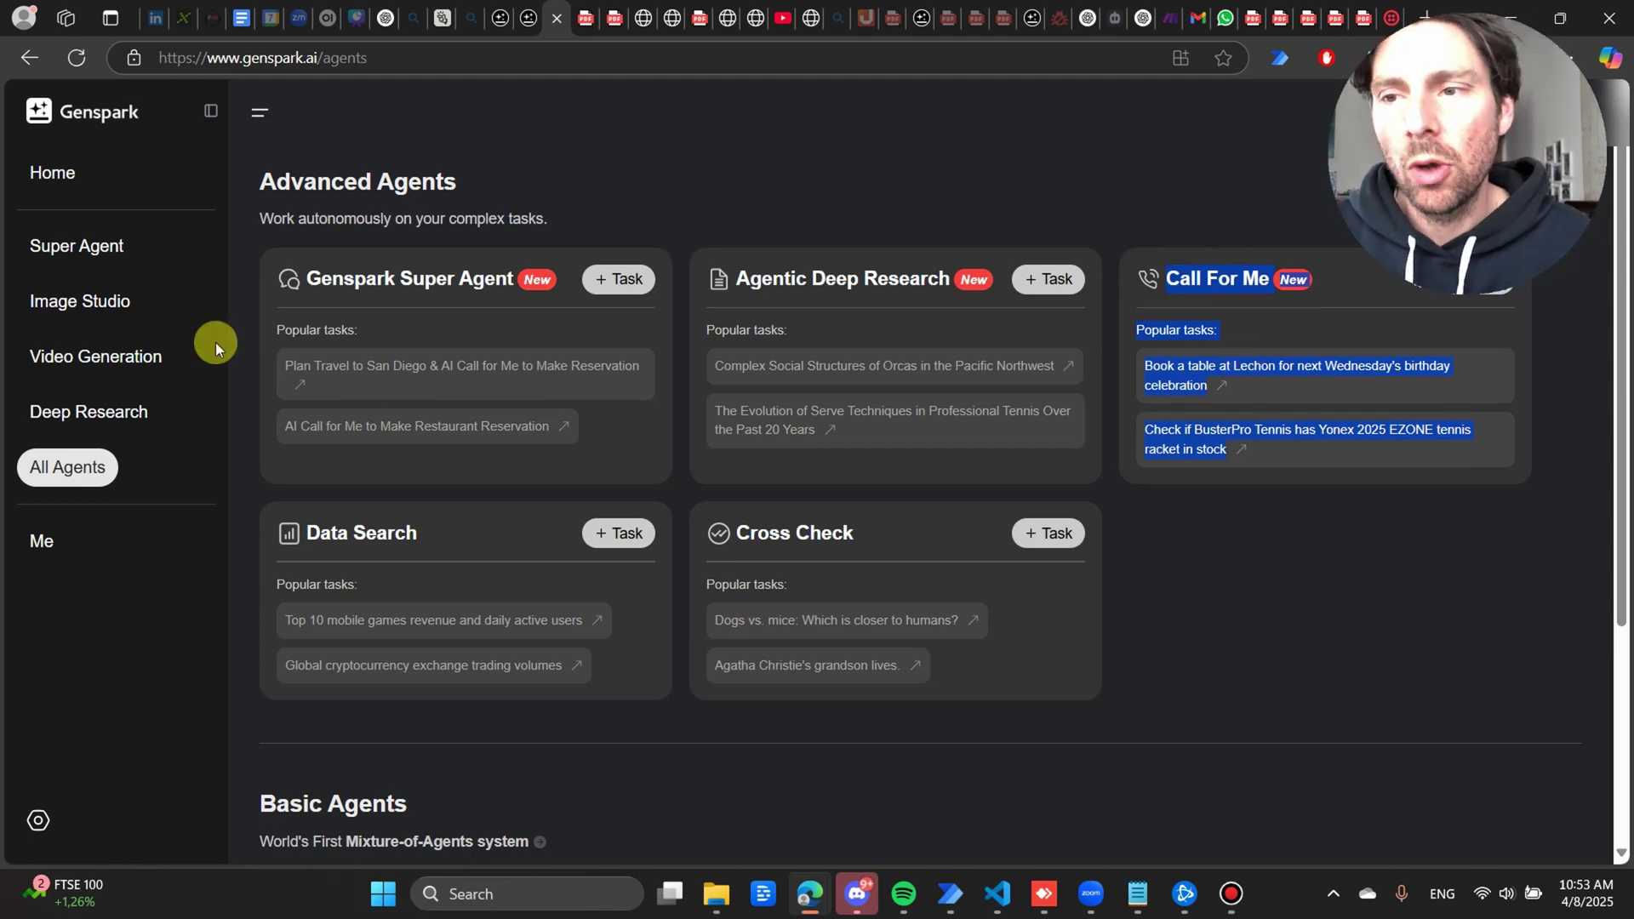
pyautogui.click(65, 243)
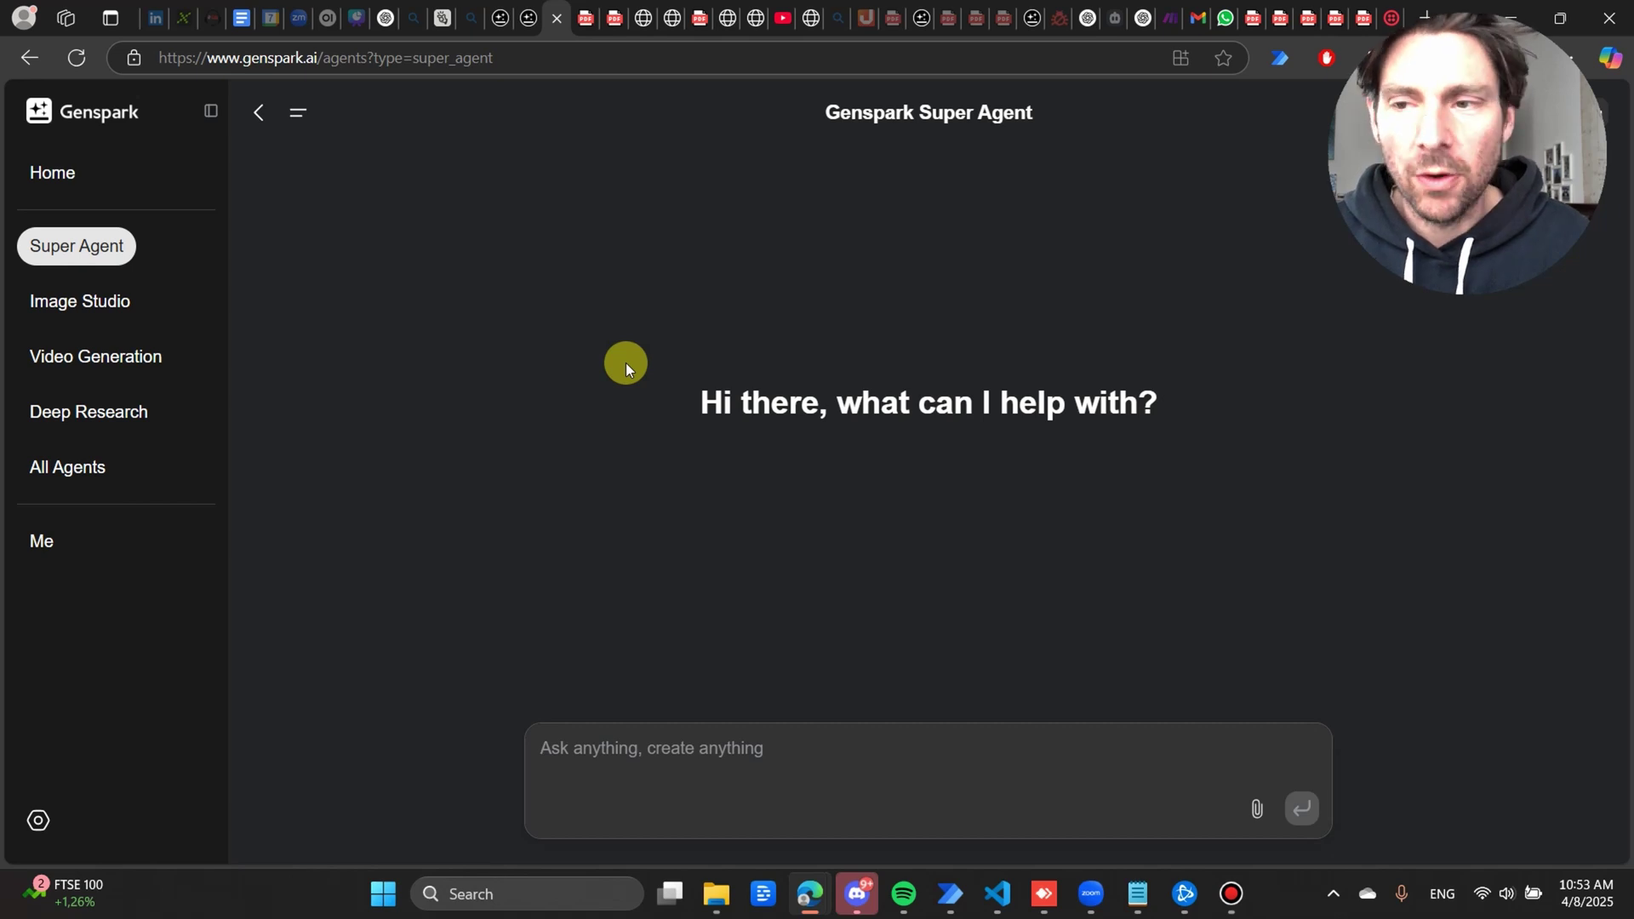
pyautogui.click(100, 464)
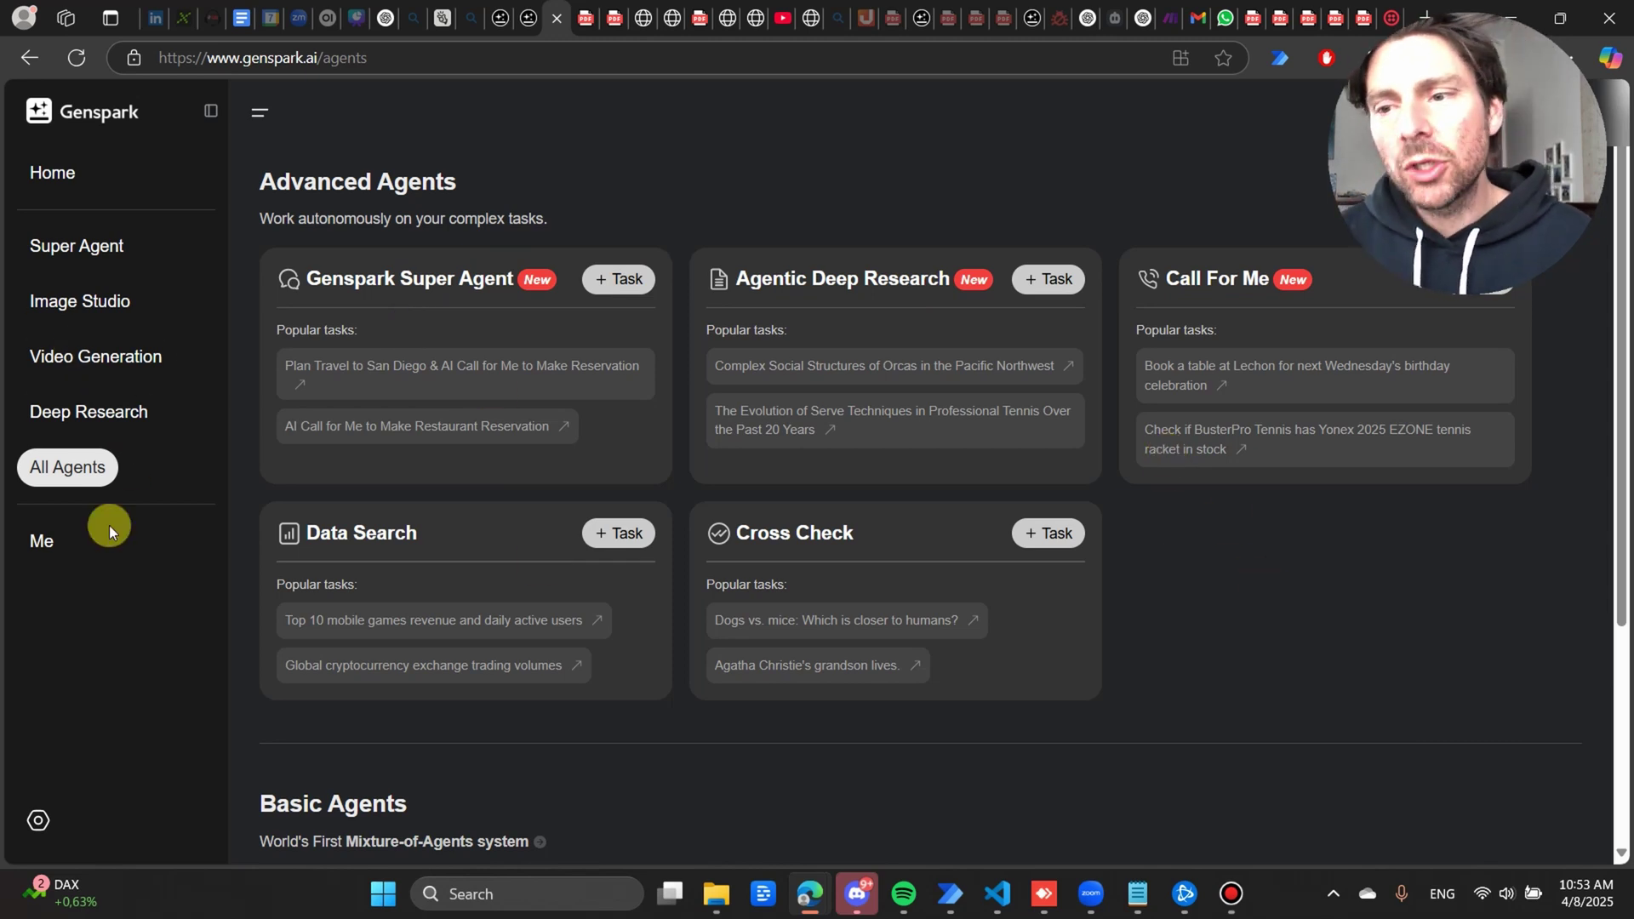
pyautogui.click(39, 549)
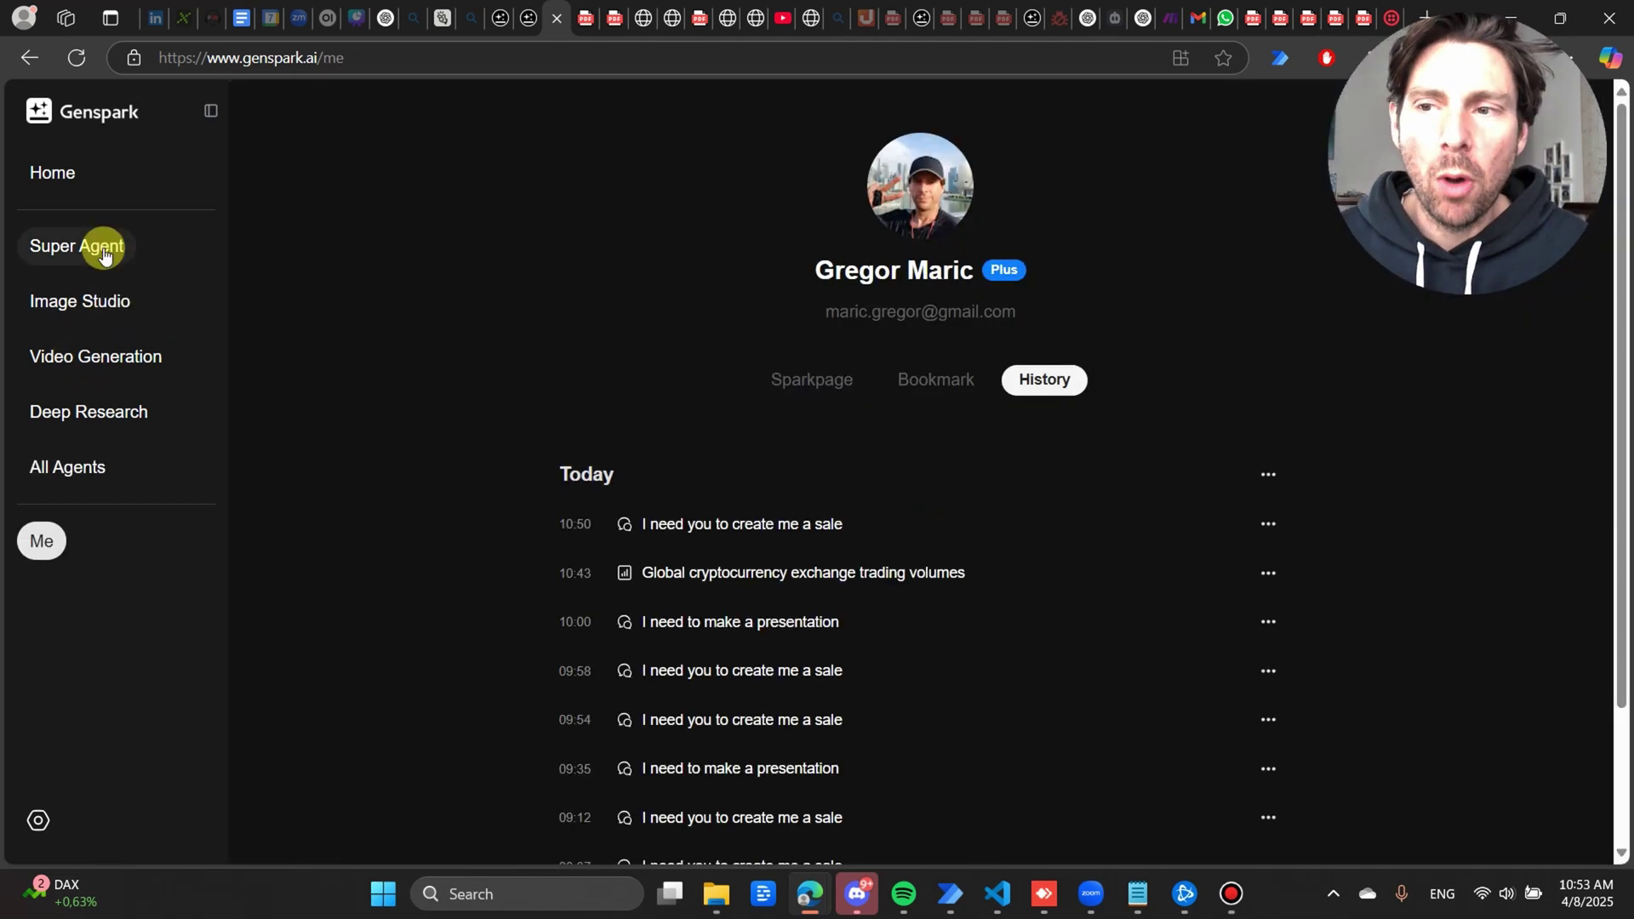
pyautogui.click(103, 246)
pyautogui.click(51, 174)
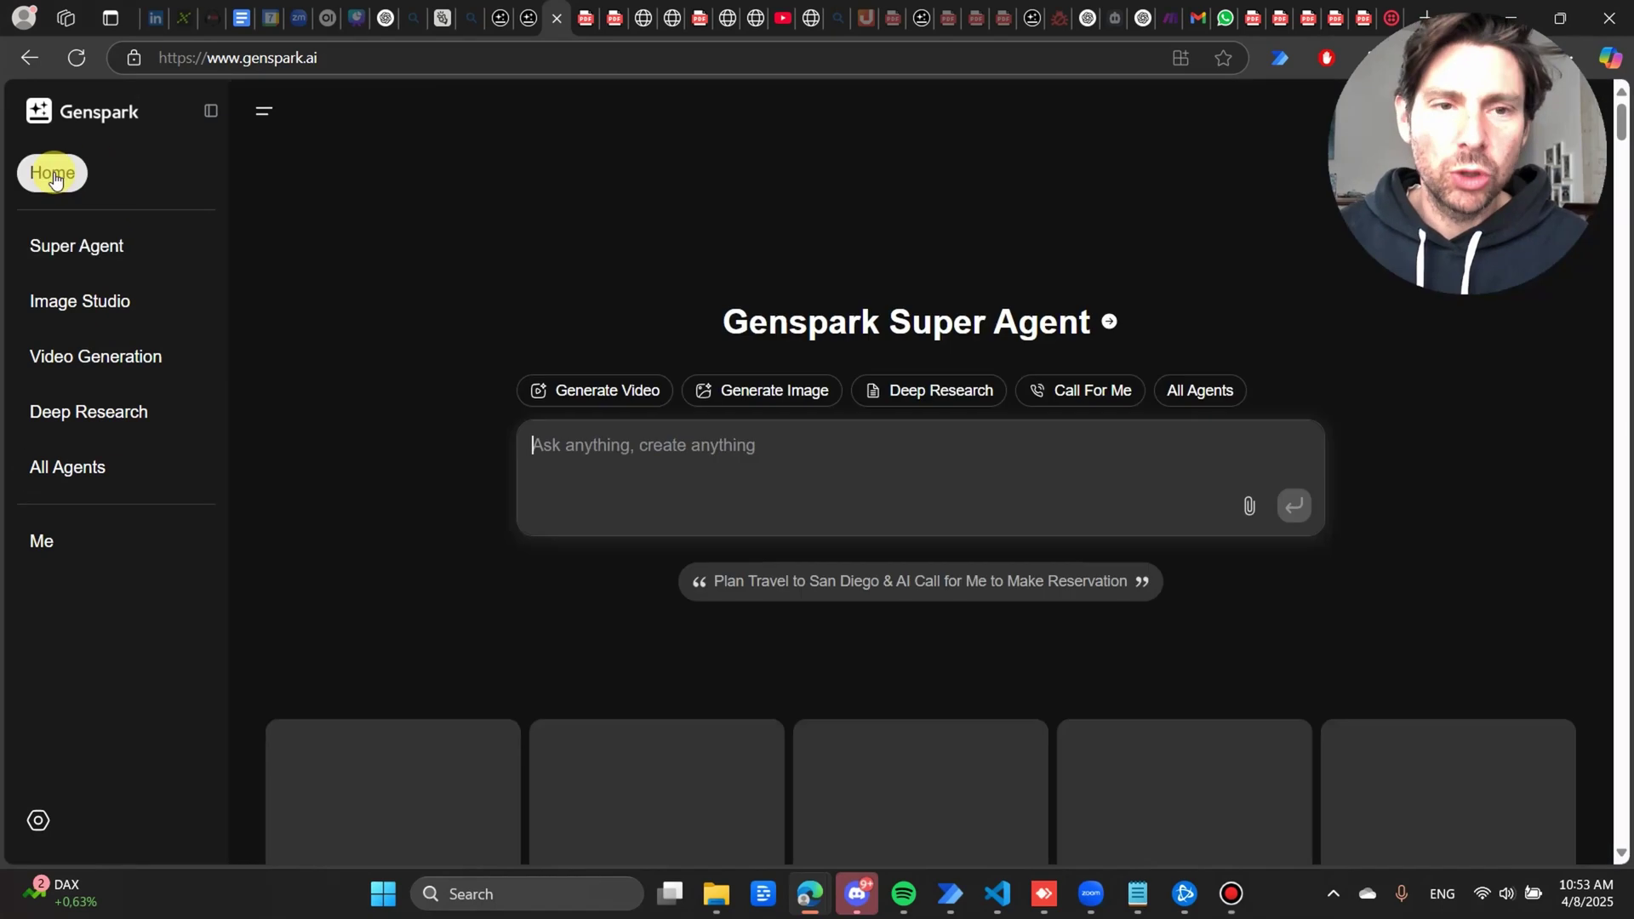